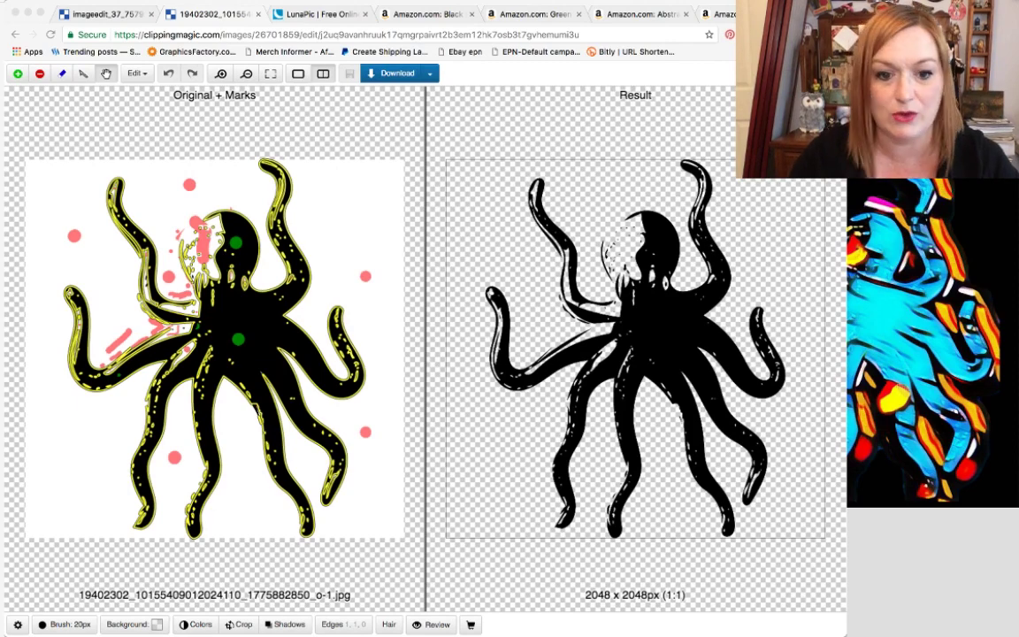
Examine the octopus cutout's marks and clipping result up close around the head and tentacles.
scroll(200, 313, "up", 3)
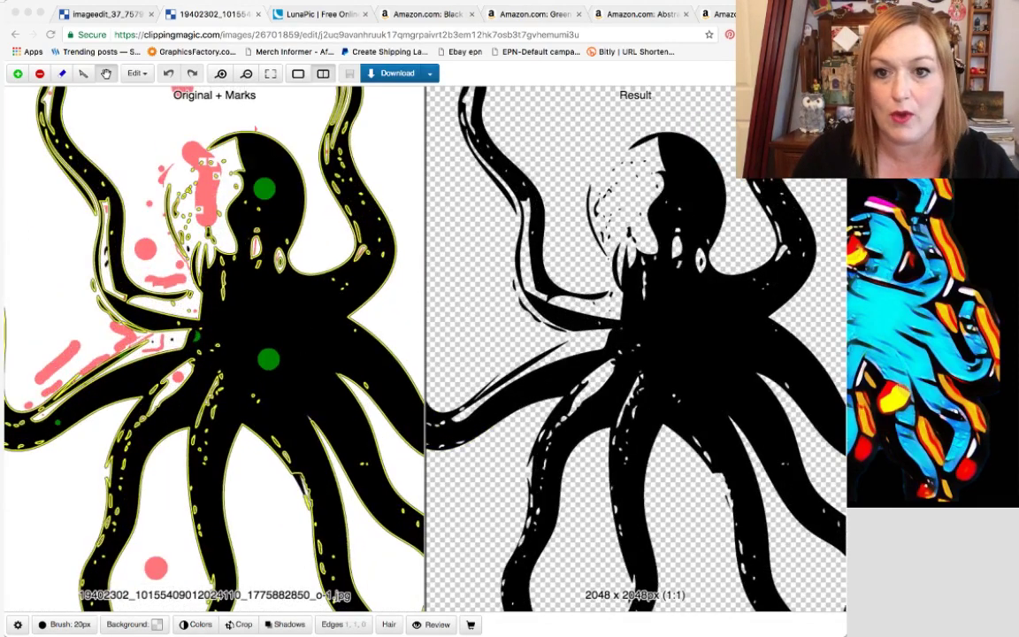
scroll(210, 249, "up", 3)
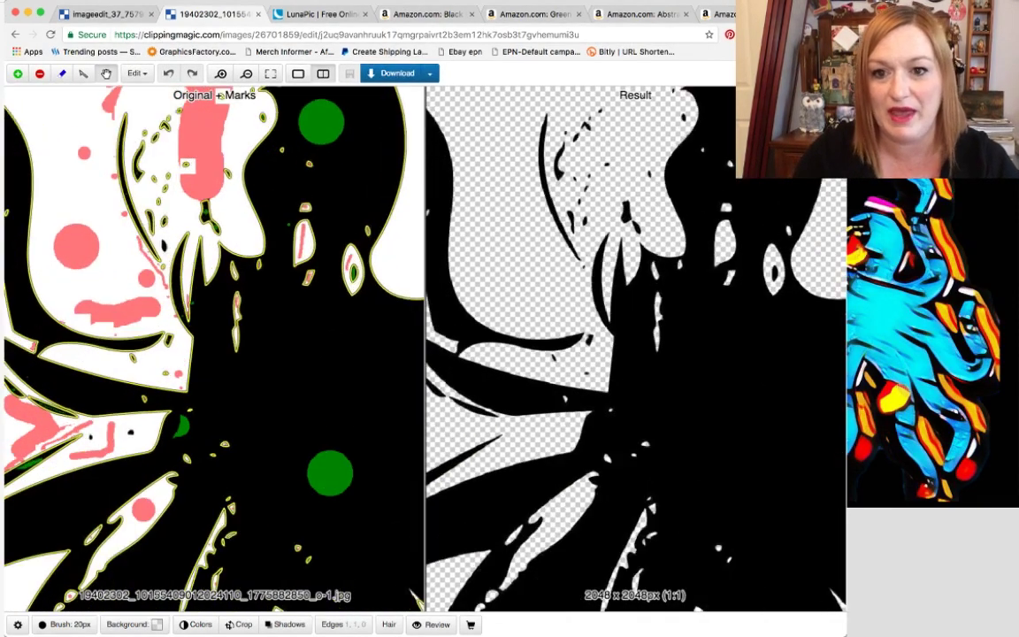
scroll(203, 235, "up", 1)
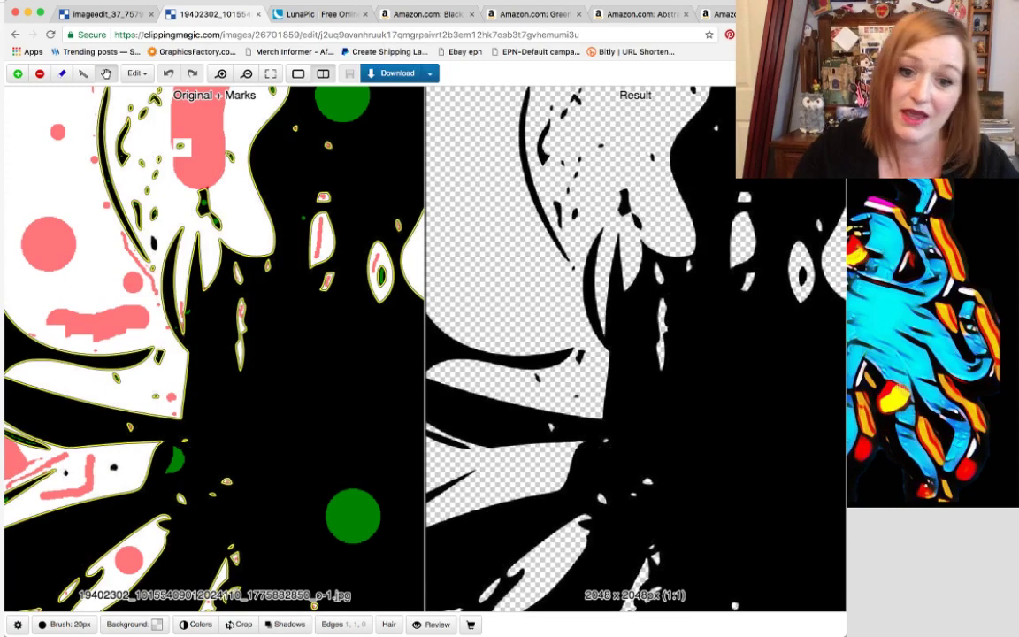
scroll(212, 345, "down", 10)
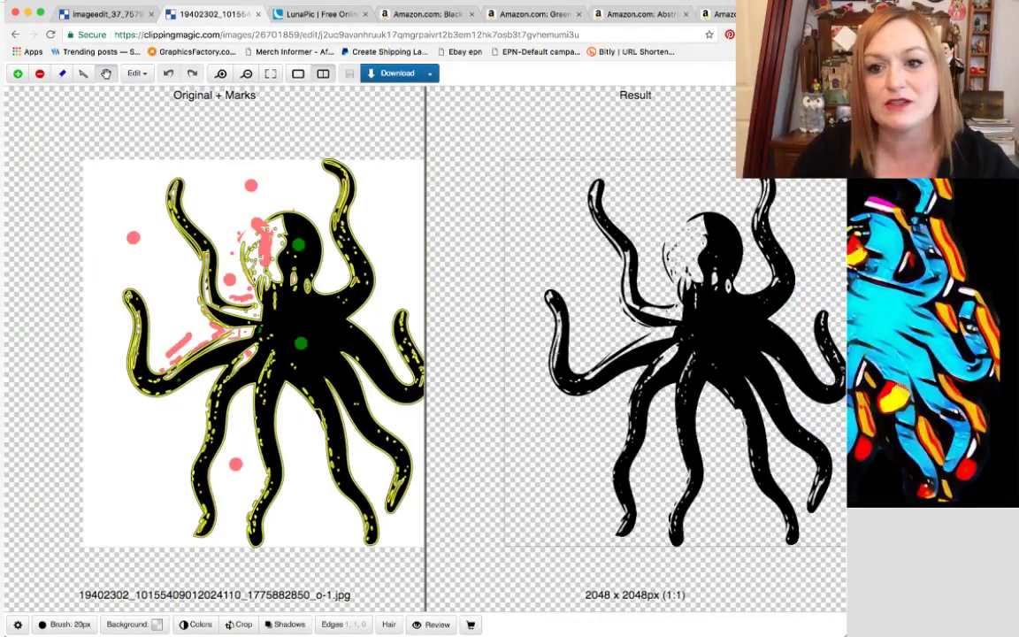
scroll(252, 350, "down", 1)
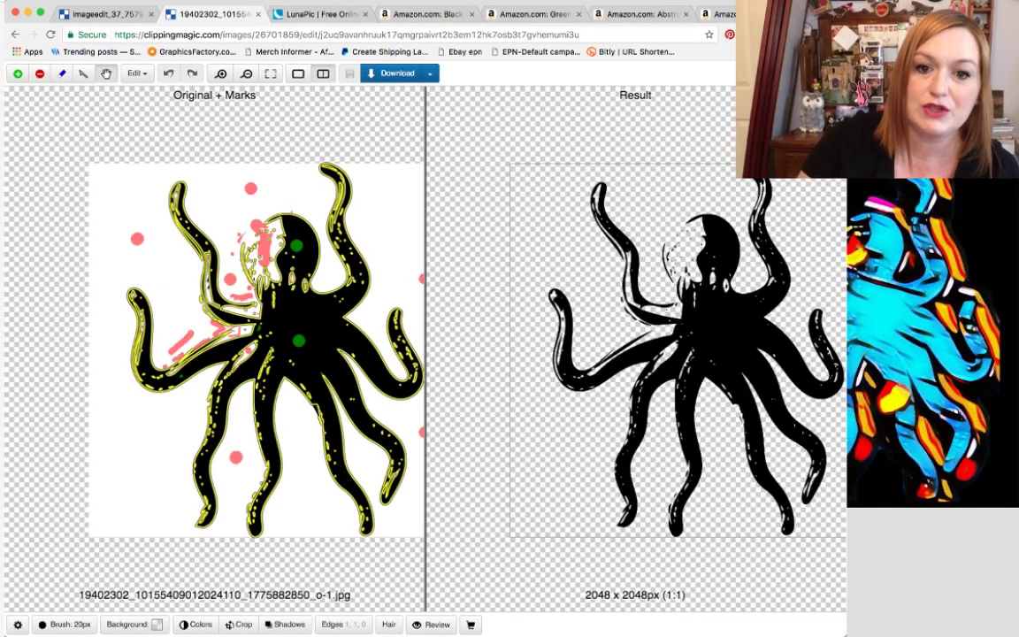
Switch to LunaPic and upload transparent octopus.png as the first image.
left_click(317, 14)
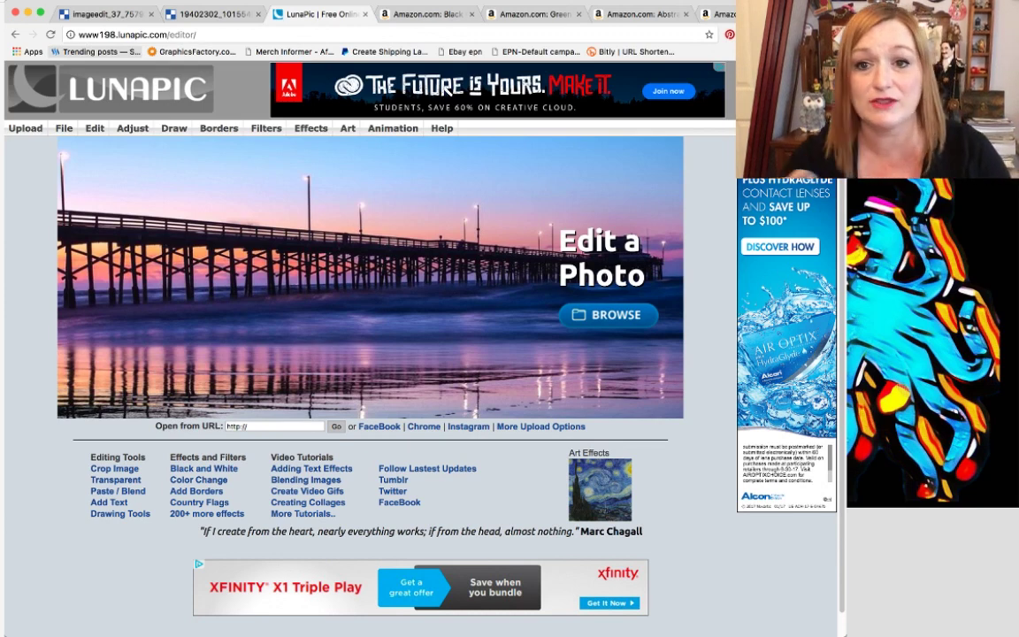
mouse_move(63, 129)
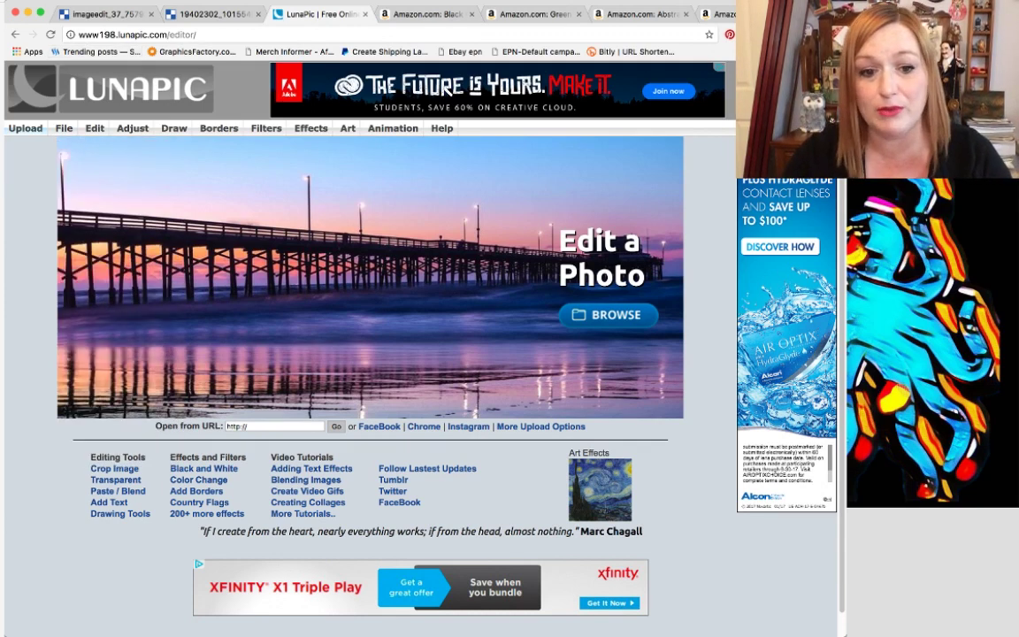
left_click(26, 128)
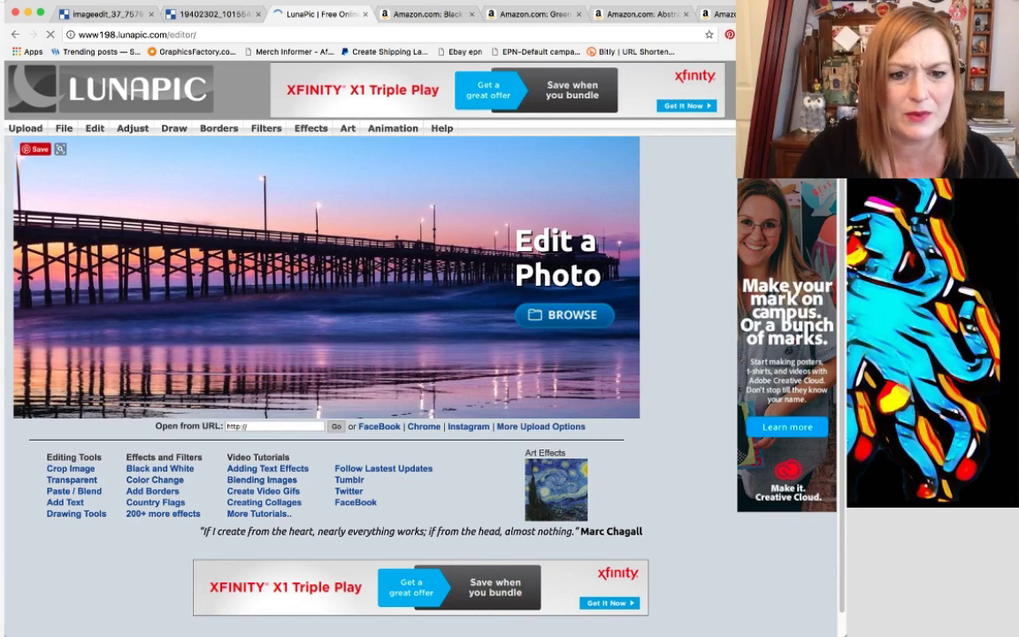
mouse_move(95, 129)
mouse_move(63, 128)
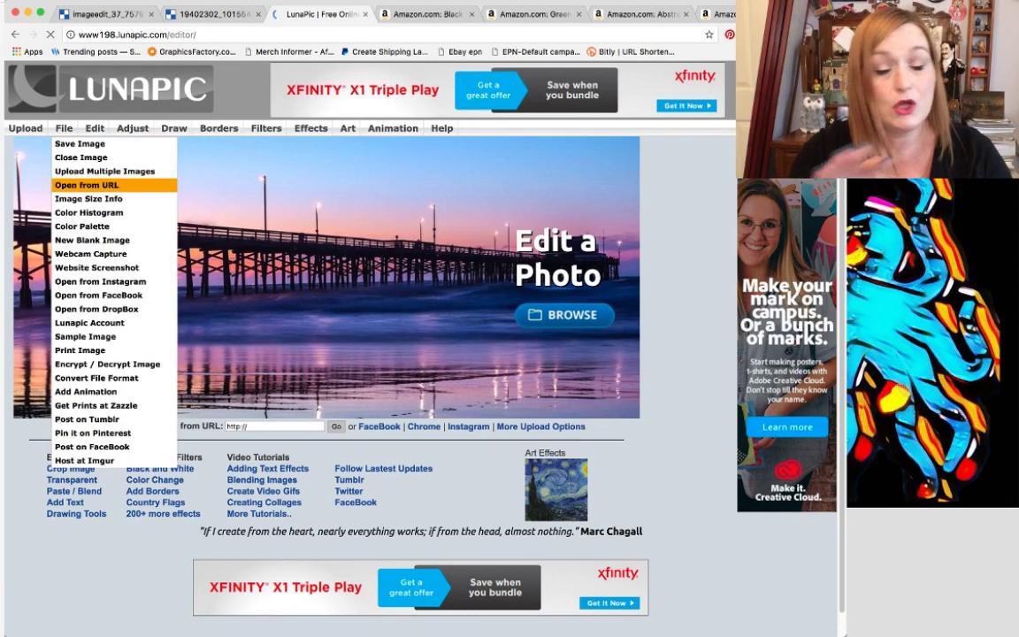
left_click(87, 185)
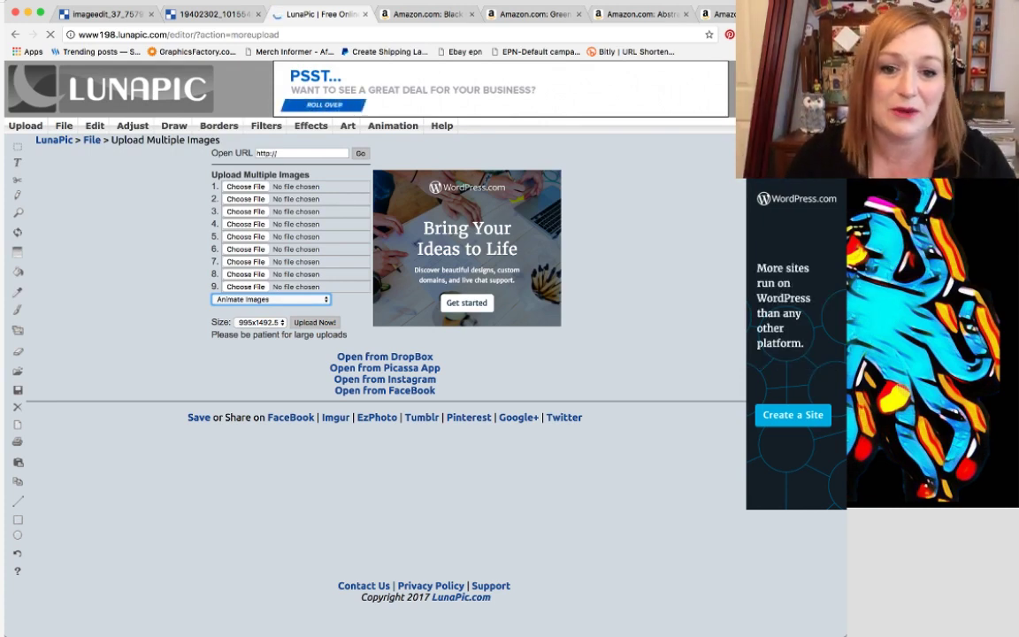
left_click(246, 186)
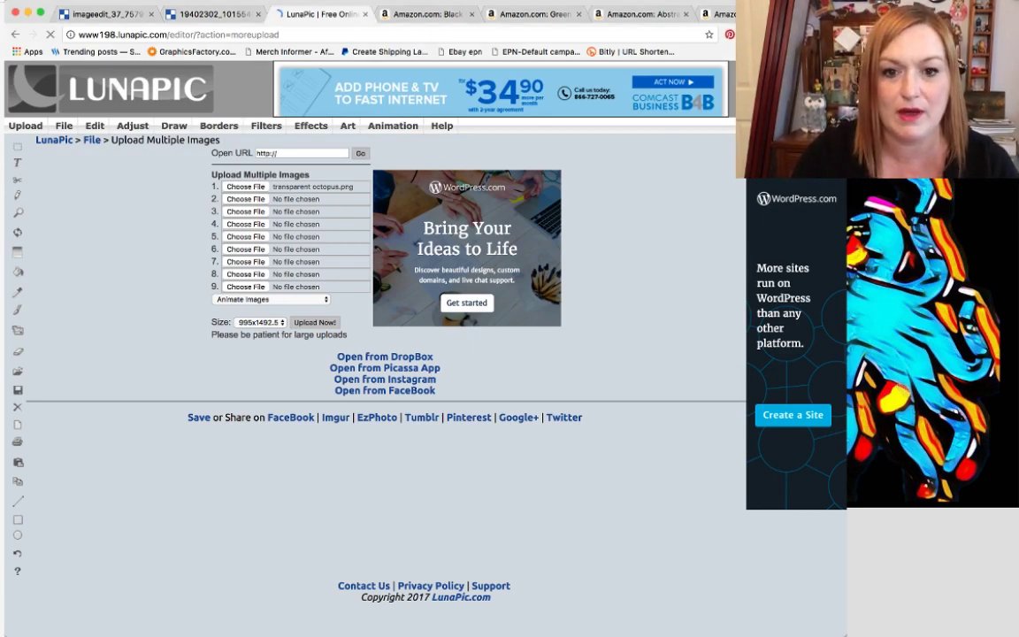
left_click(315, 323)
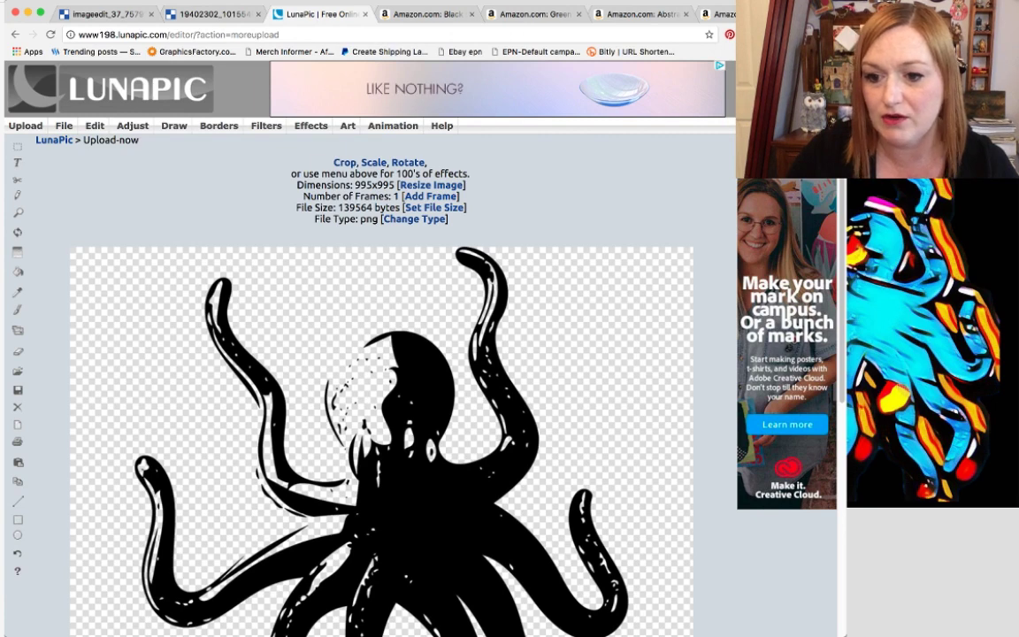
Examine the uploaded octopus and its transparent background from the raised tentacles down to the lower tips.
left_click_drag(380, 5, 464, 4)
left_click(44, 292)
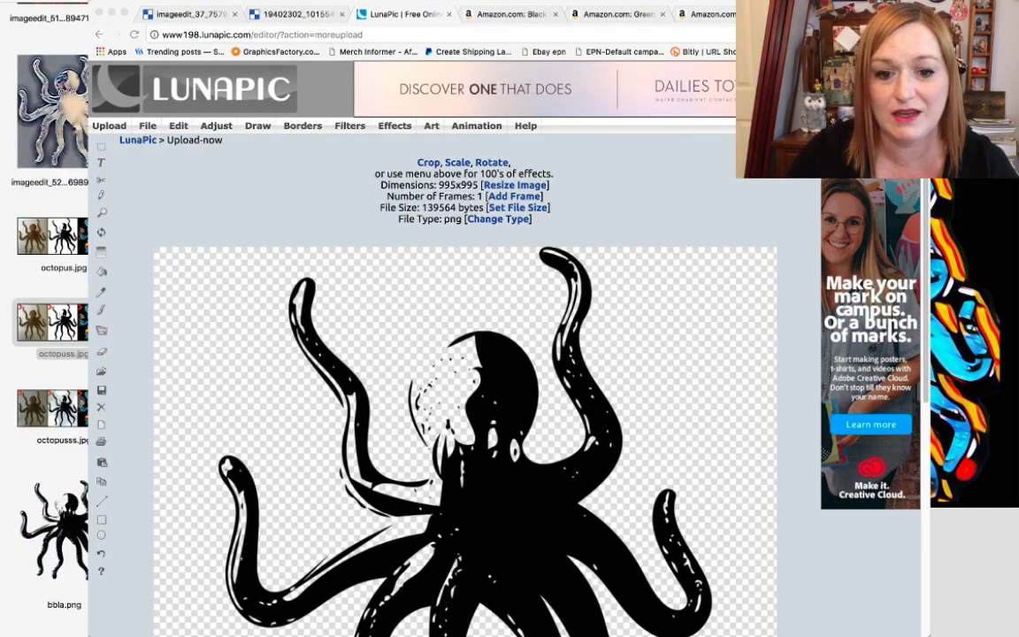
left_click(449, 14)
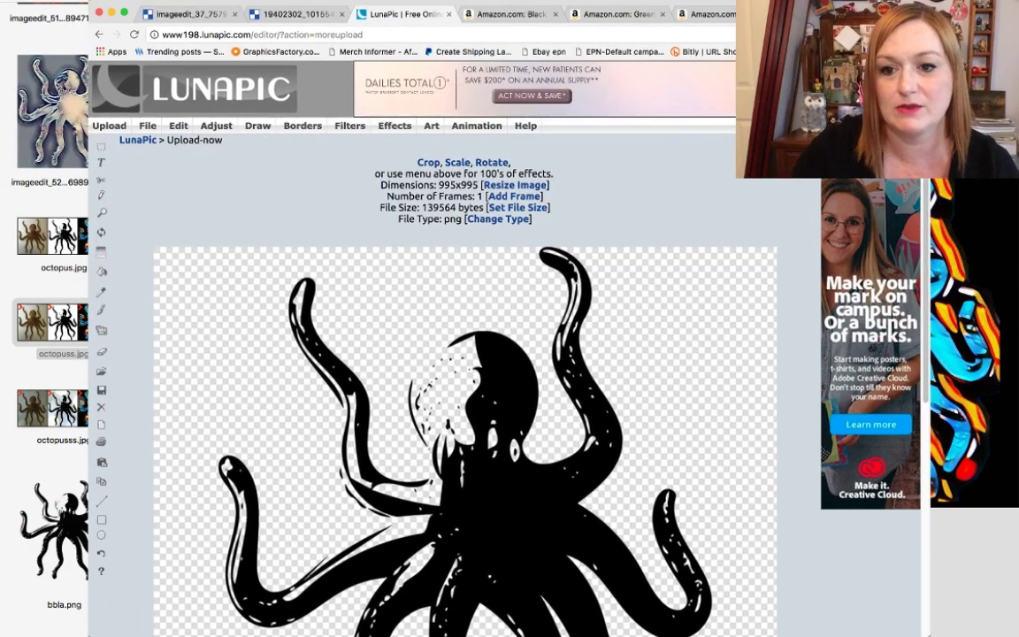
scroll(489, 353, "down", 4)
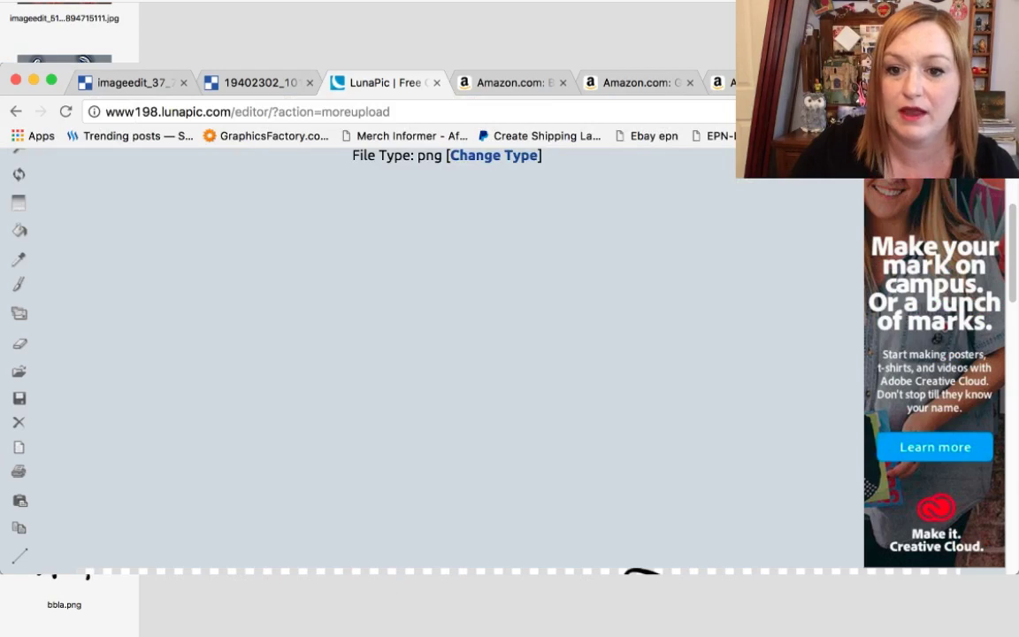
scroll(495, 354, "down", 5)
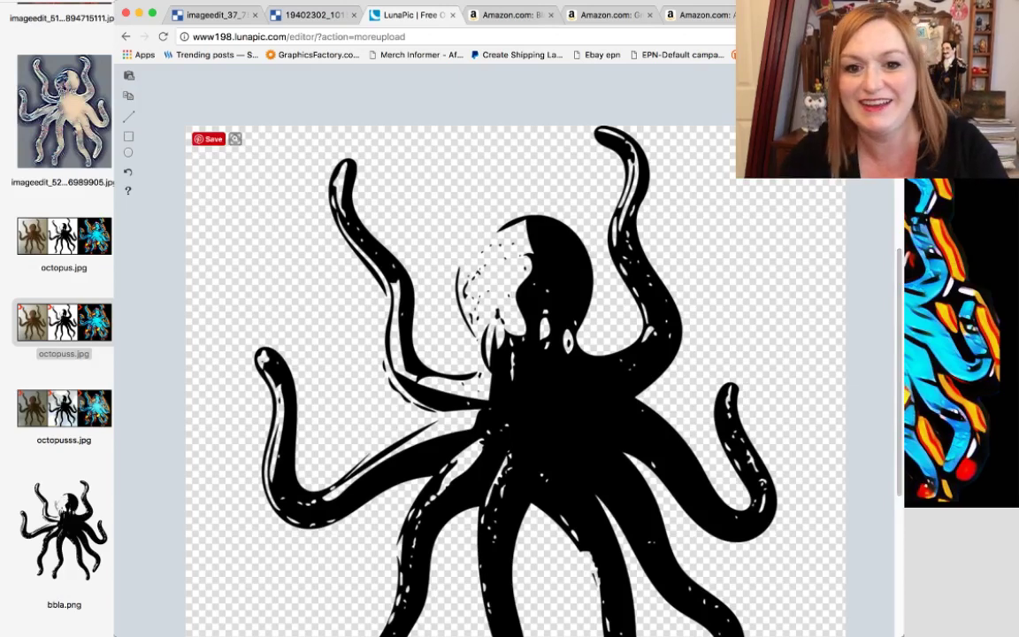
scroll(513, 354, "down", 1)
scroll(513, 353, "up", 3)
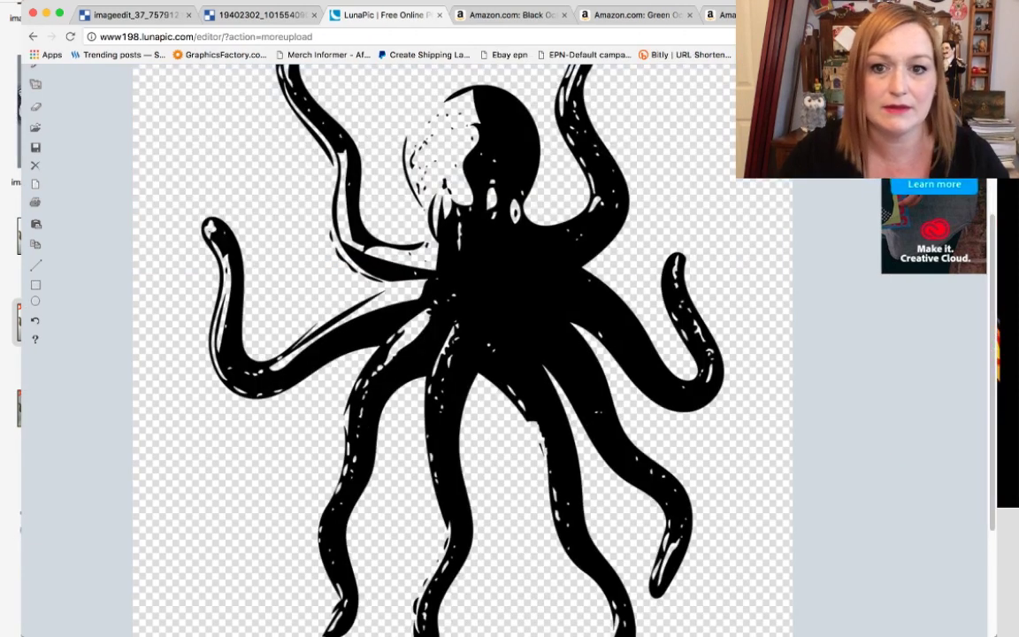
scroll(460, 353, "up", 3)
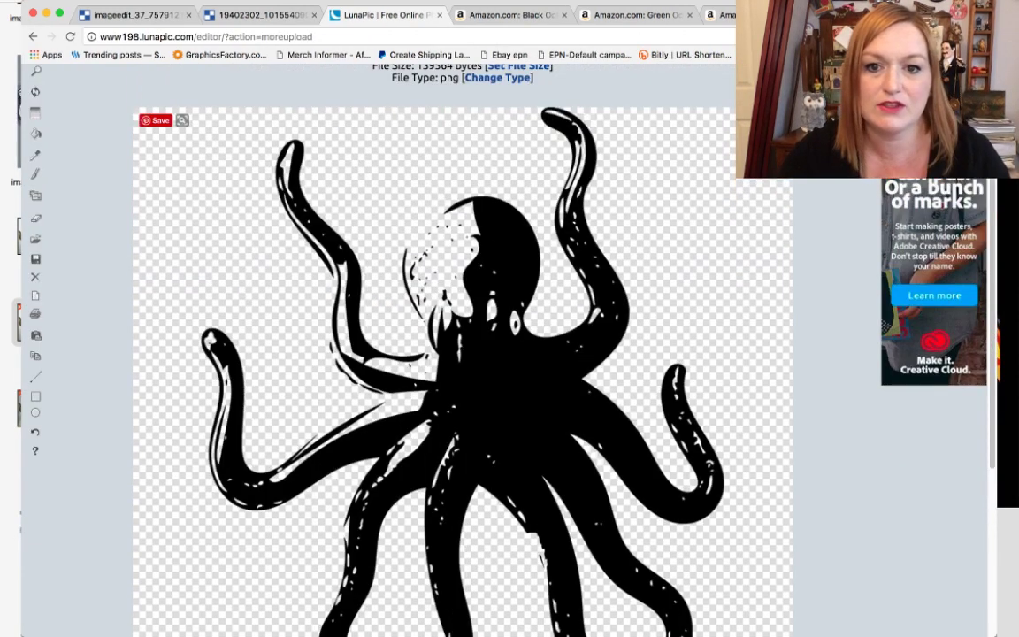
scroll(460, 354, "down", 1)
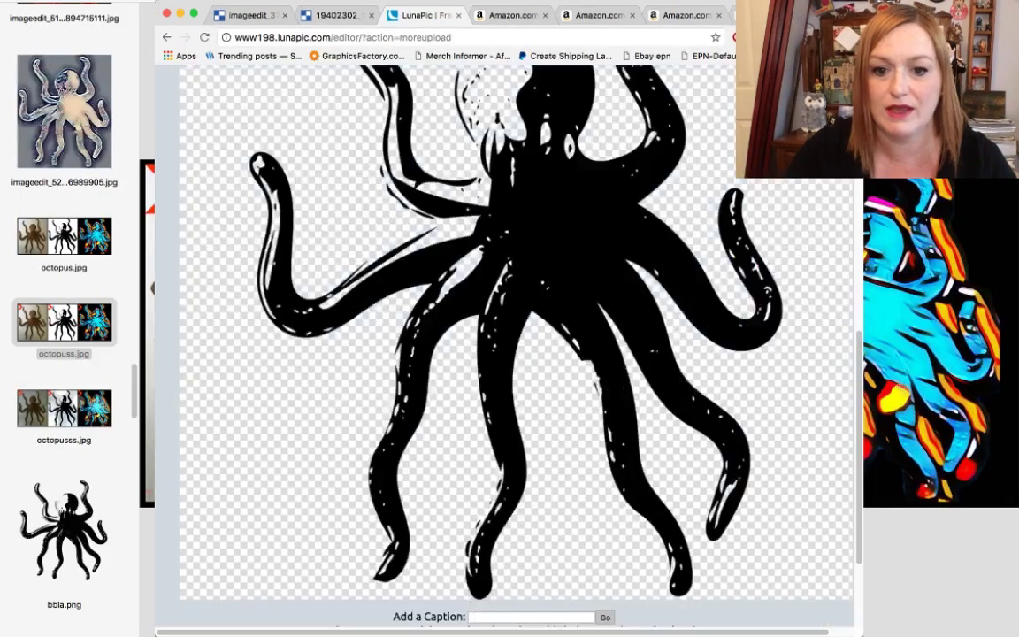
scroll(504, 372, "up", 4)
scroll(504, 372, "up", 4)
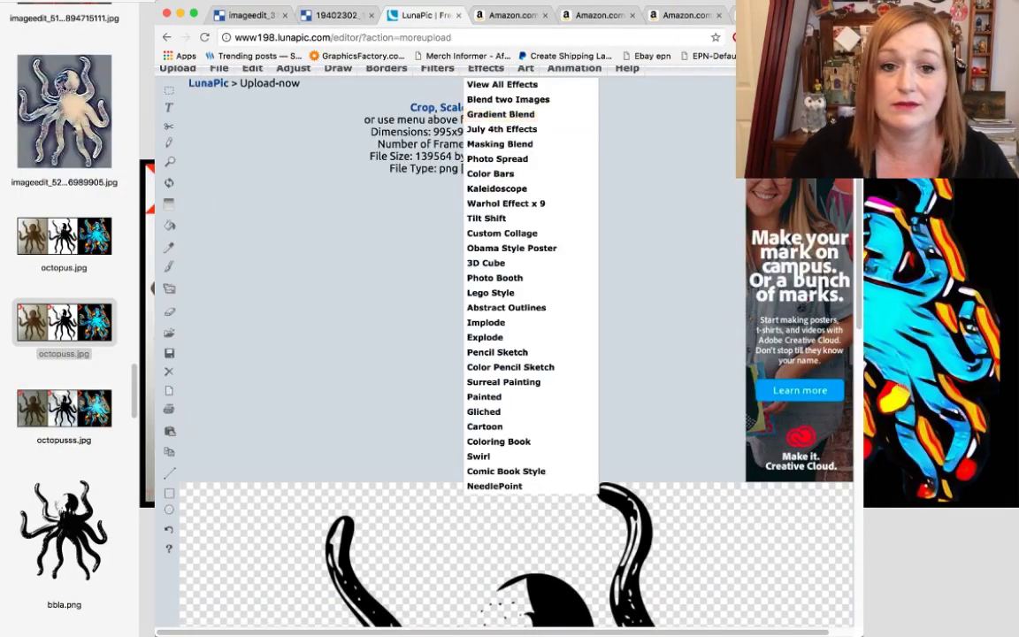
scroll(501, 115, "up", 1)
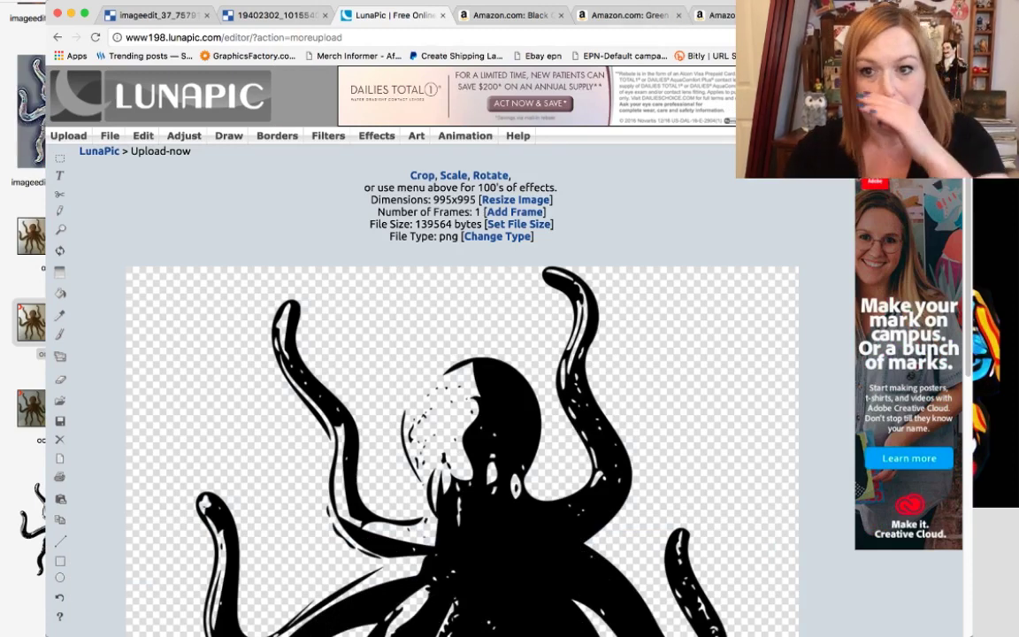
scroll(460, 398, "down", 1)
scroll(460, 398, "down", 5)
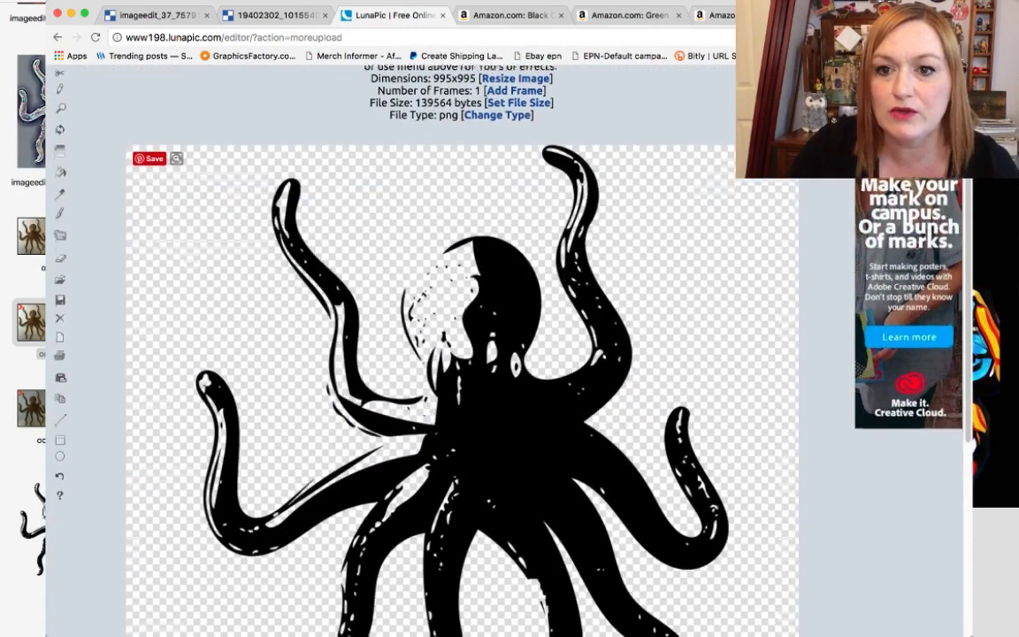
scroll(460, 354, "up", 3)
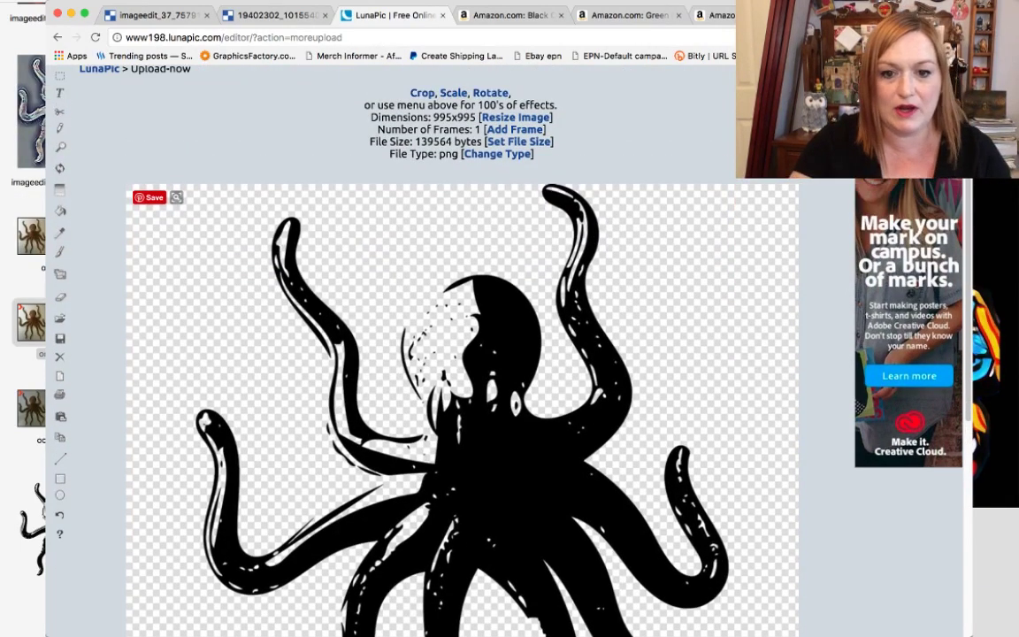
scroll(460, 354, "up", 3)
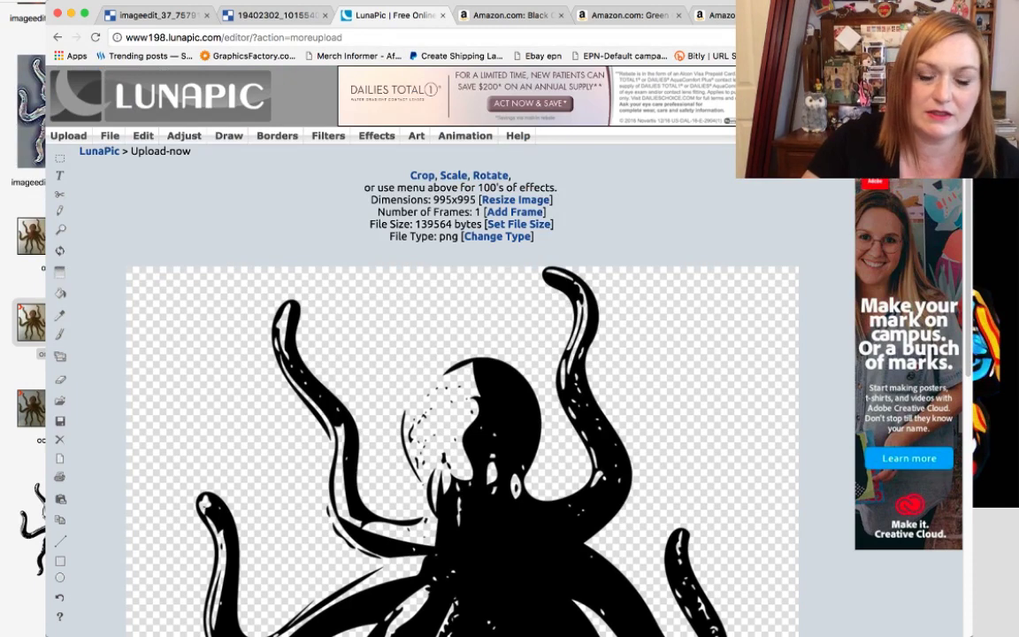
Try the Rainbow filter on the octopus image and undo the effect.
mouse_move(376, 136)
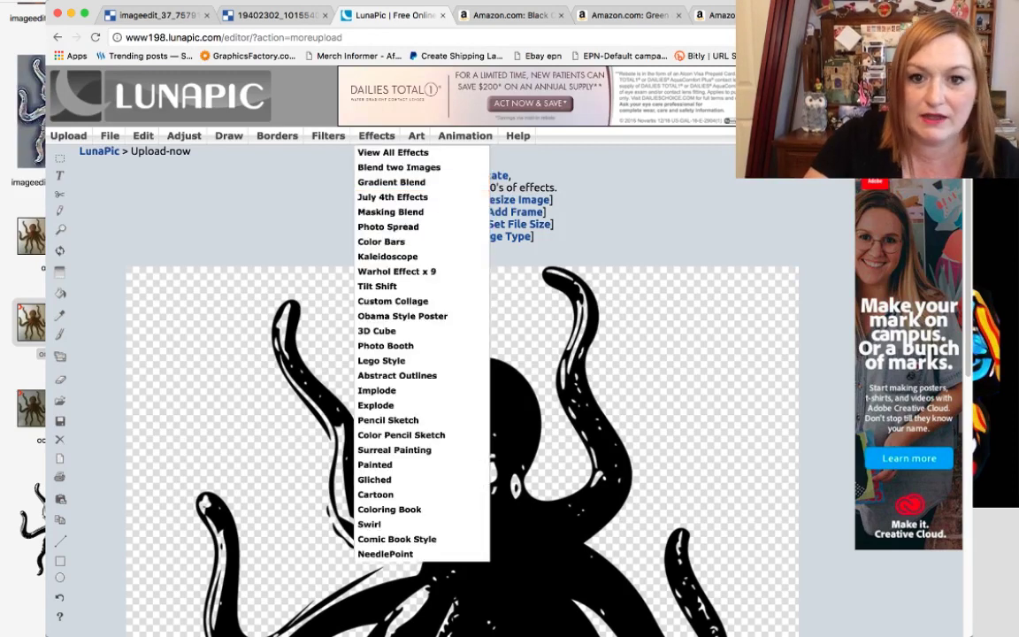
mouse_move(329, 136)
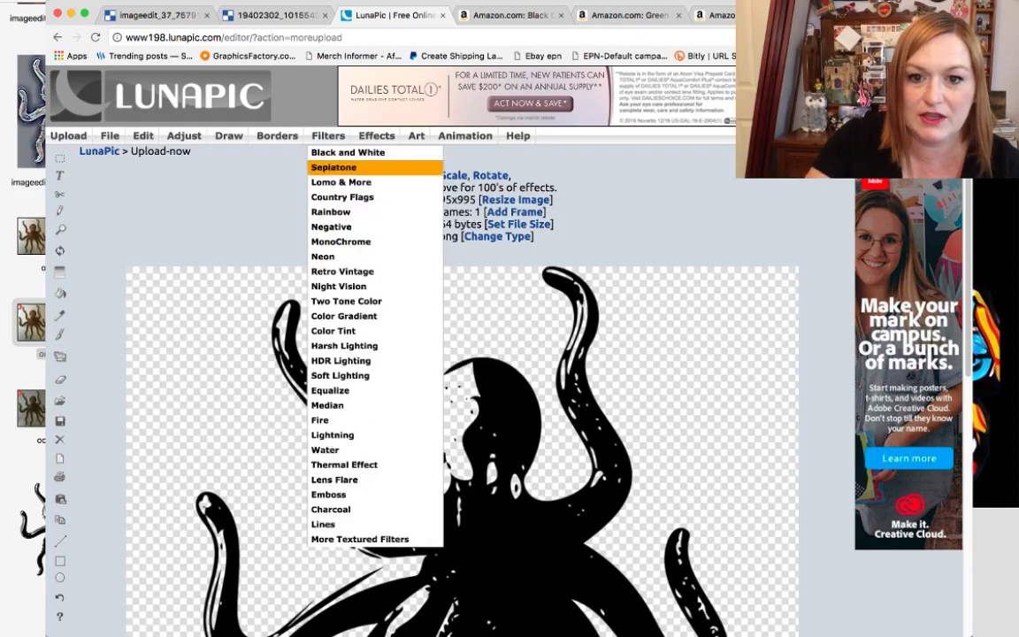
left_click(331, 212)
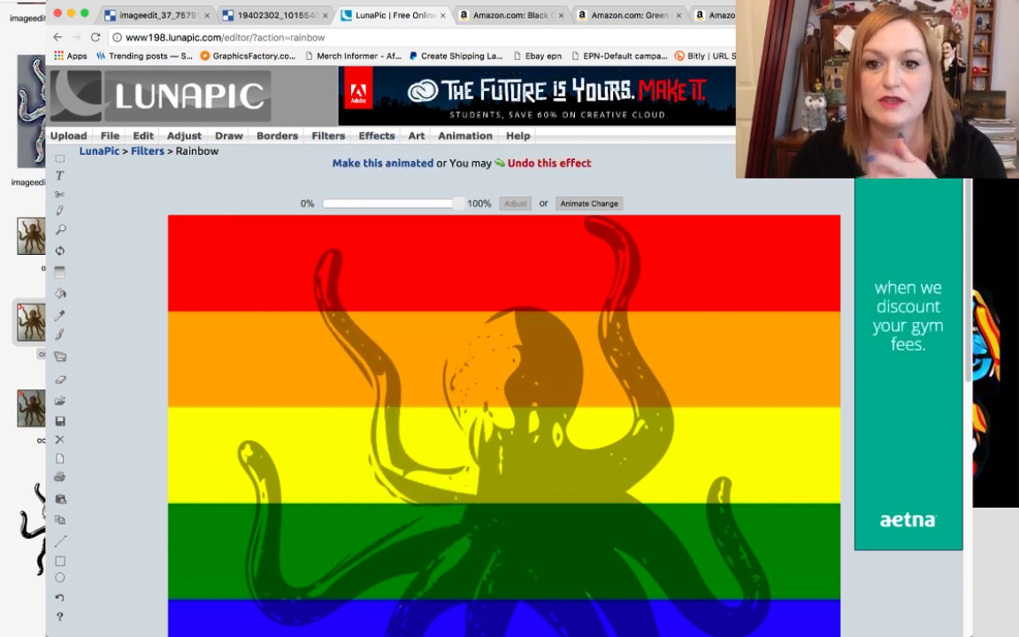
left_click(548, 164)
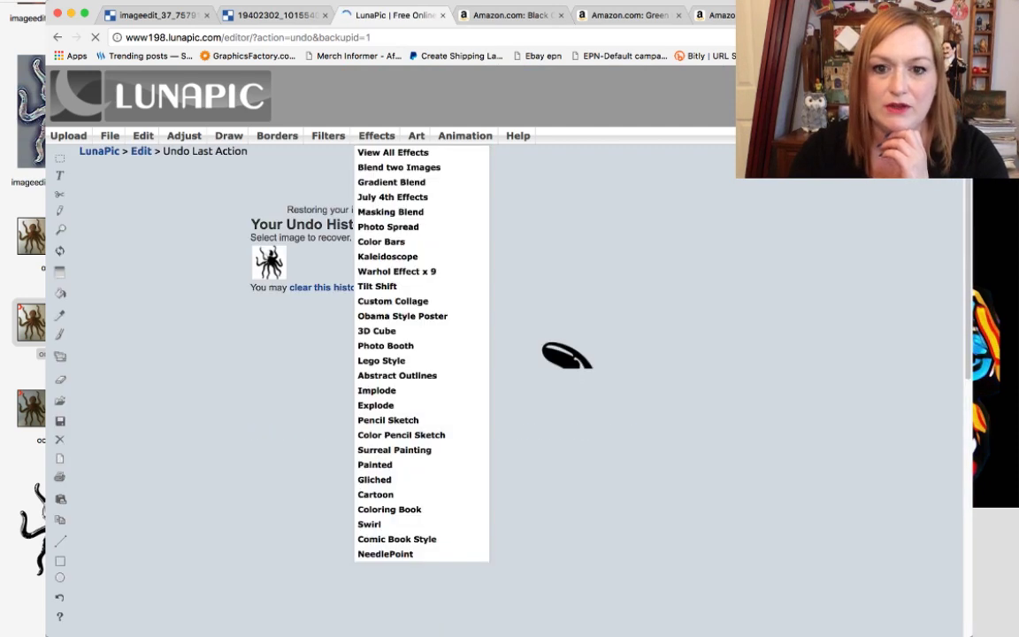
View the flag choices of the Country Flags filter and return to the octopus image.
mouse_move(328, 136)
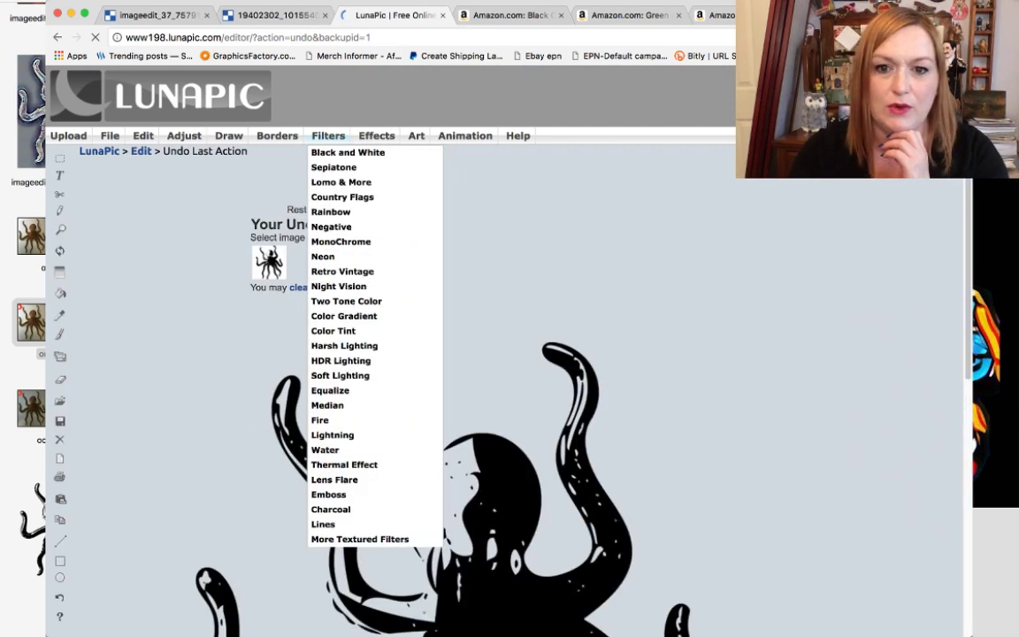
left_click(343, 197)
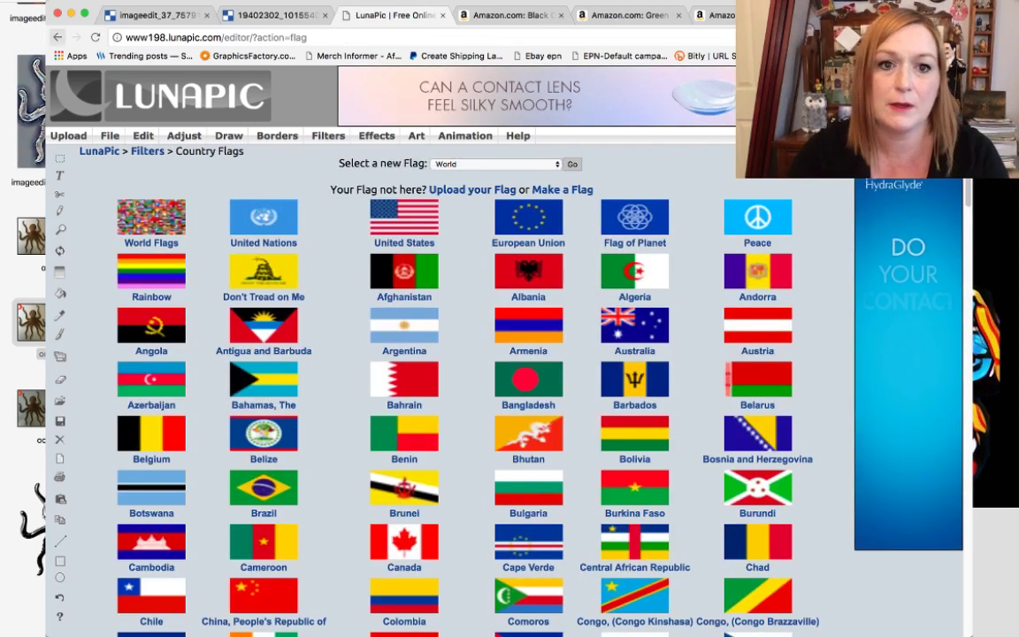
left_click(58, 37)
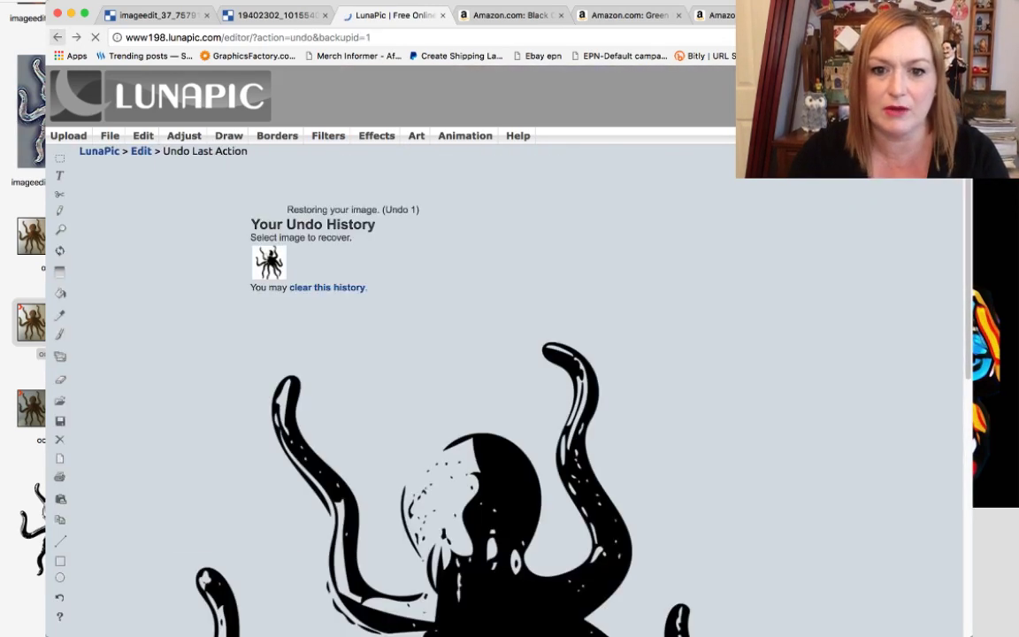
Apply the Fairy art effect to the octopus image and view the result.
mouse_move(327, 135)
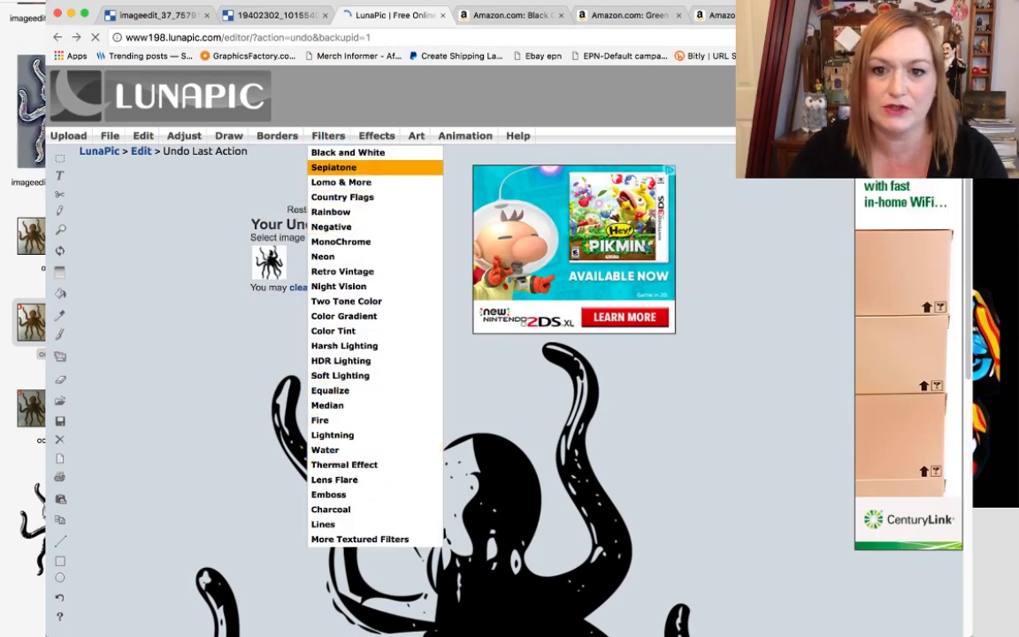
mouse_move(464, 135)
mouse_move(415, 135)
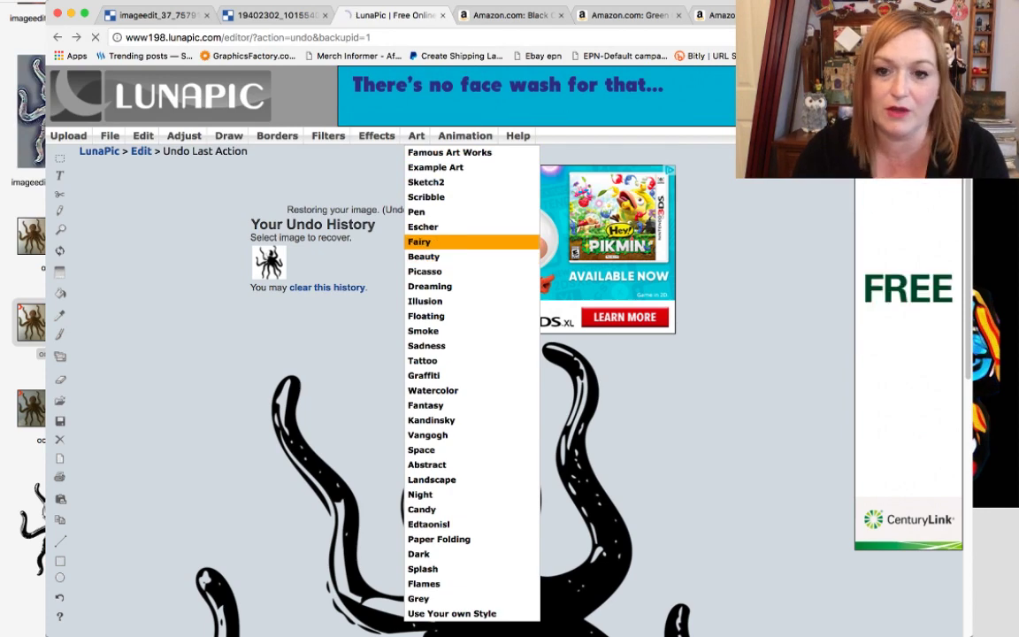
left_click(422, 241)
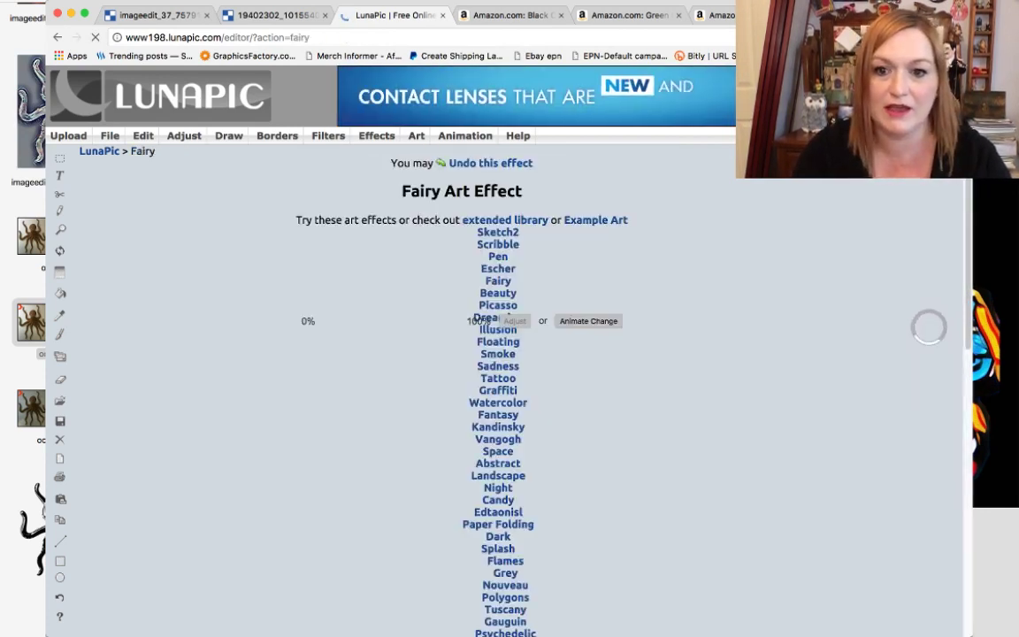
scroll(504, 387, "down", 1)
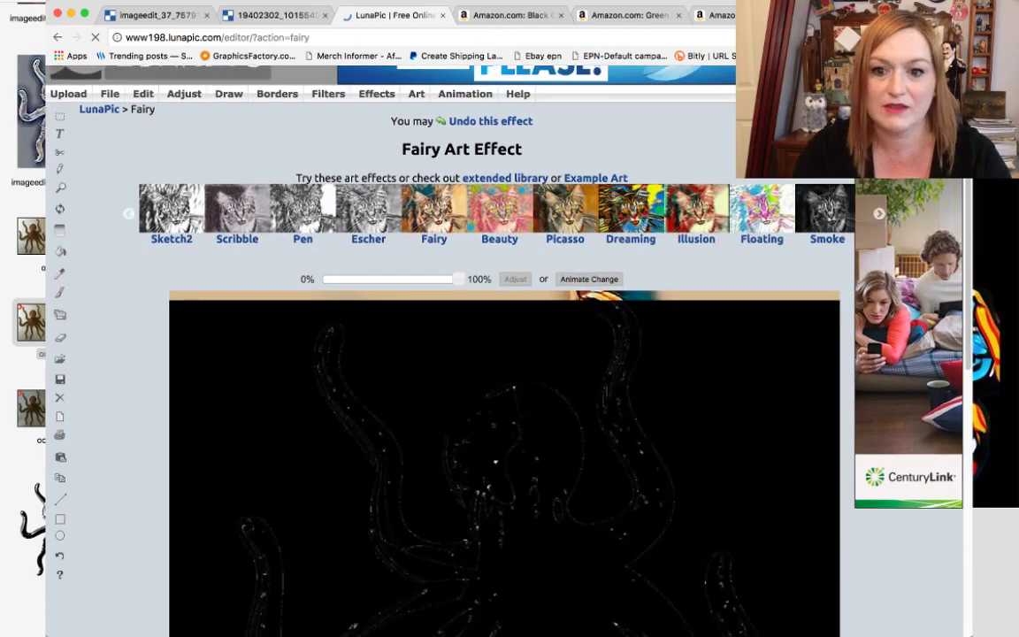
Examine the Fairy art effect on the octopus from the lower tentacles back up to the head.
scroll(504, 386, "down", 2)
scroll(504, 353, "down", 5)
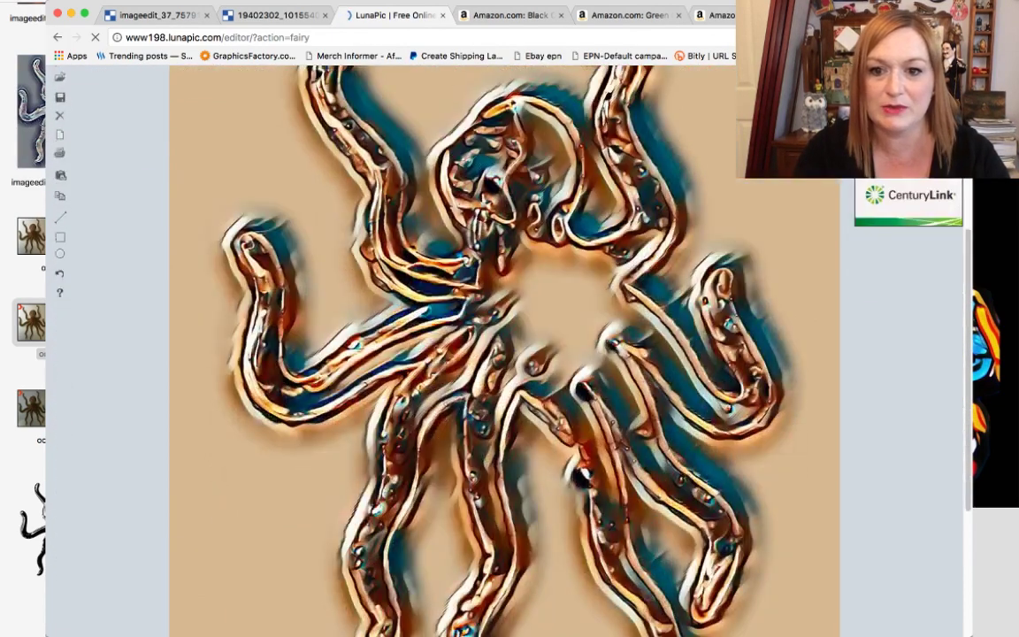
scroll(504, 354, "down", 1)
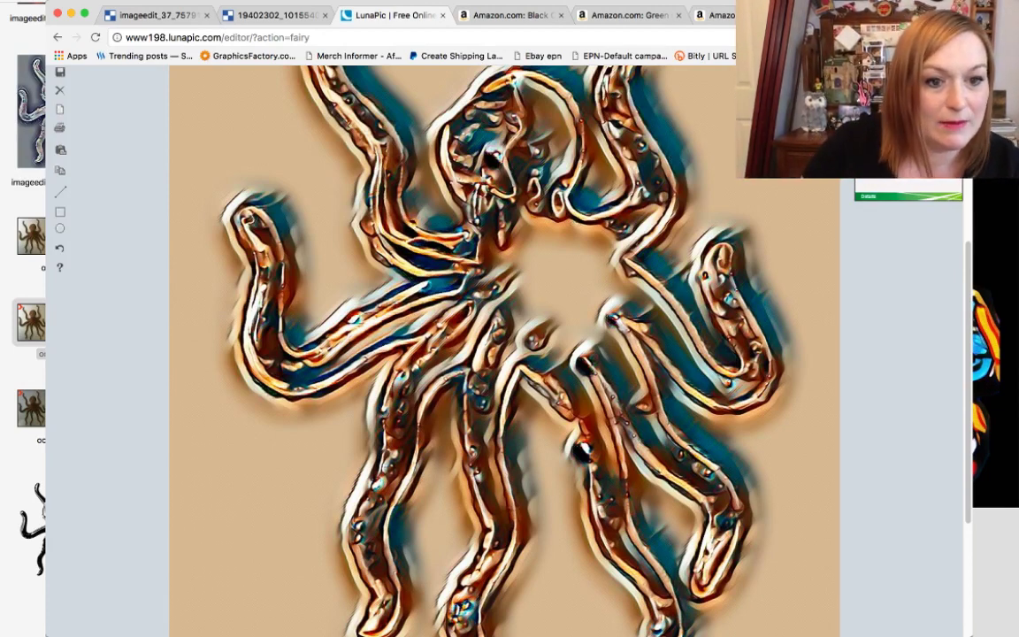
key("super+Tab")
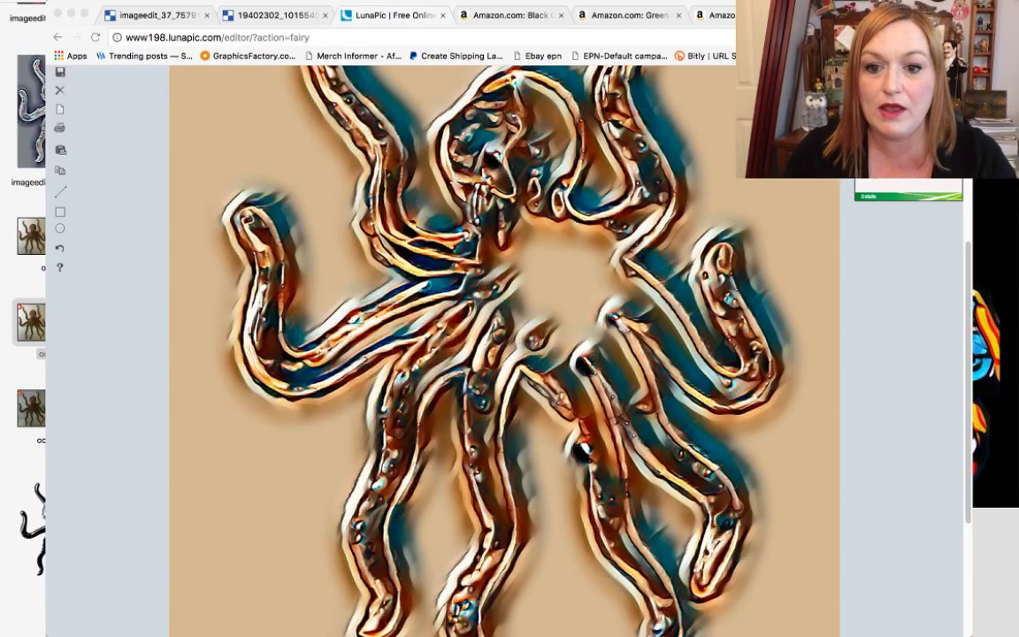
scroll(504, 353, "up", 5)
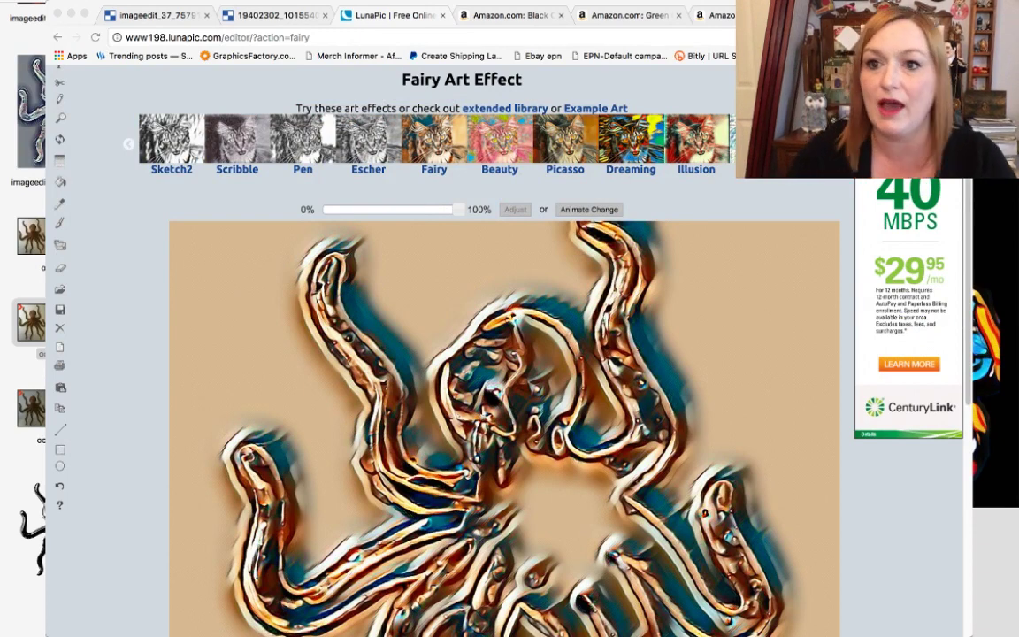
left_click(489, 397)
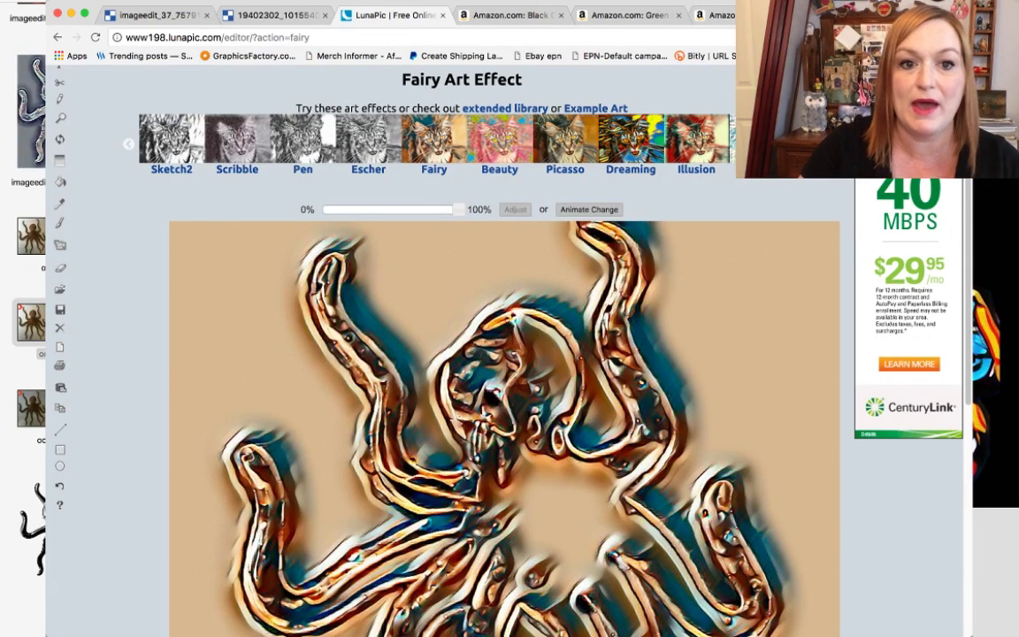
View the black octopus and the multicoloured octopus cutouts in Clipping Magic and return to LunaPic.
left_click(274, 15)
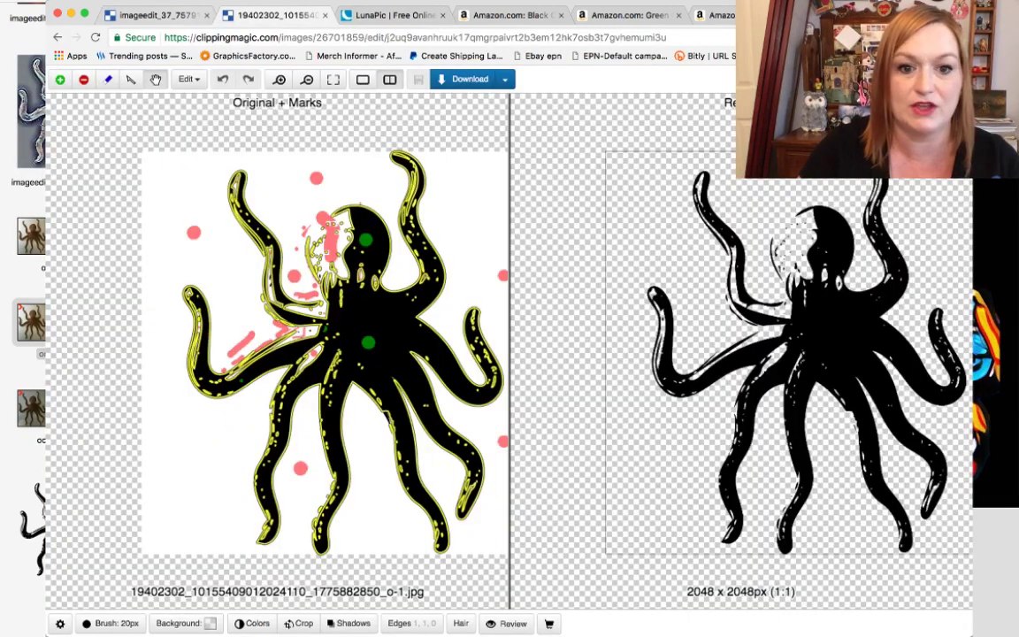
left_click(150, 16)
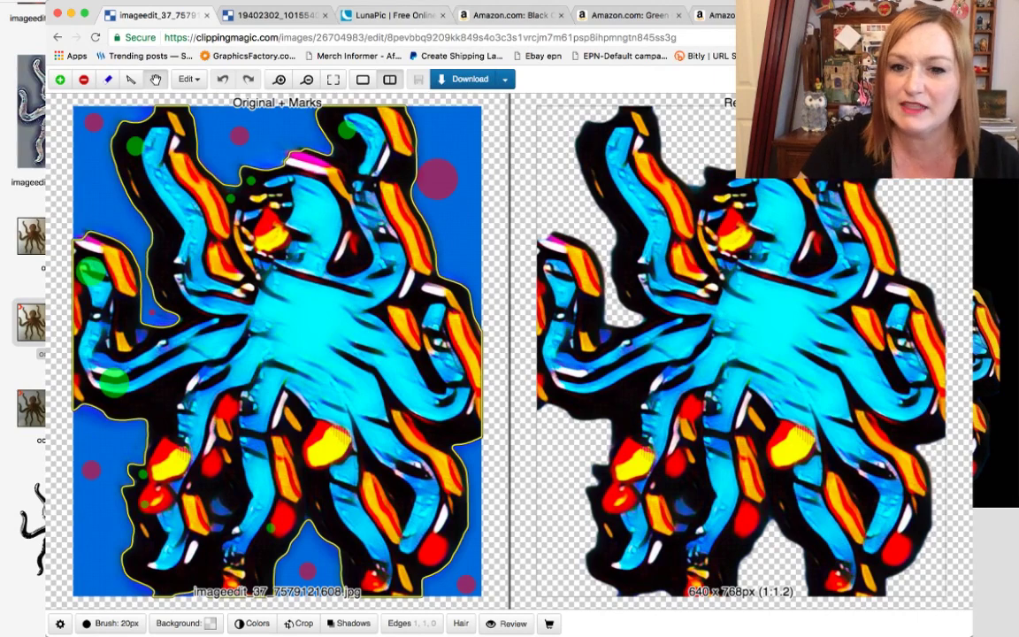
left_click(398, 15)
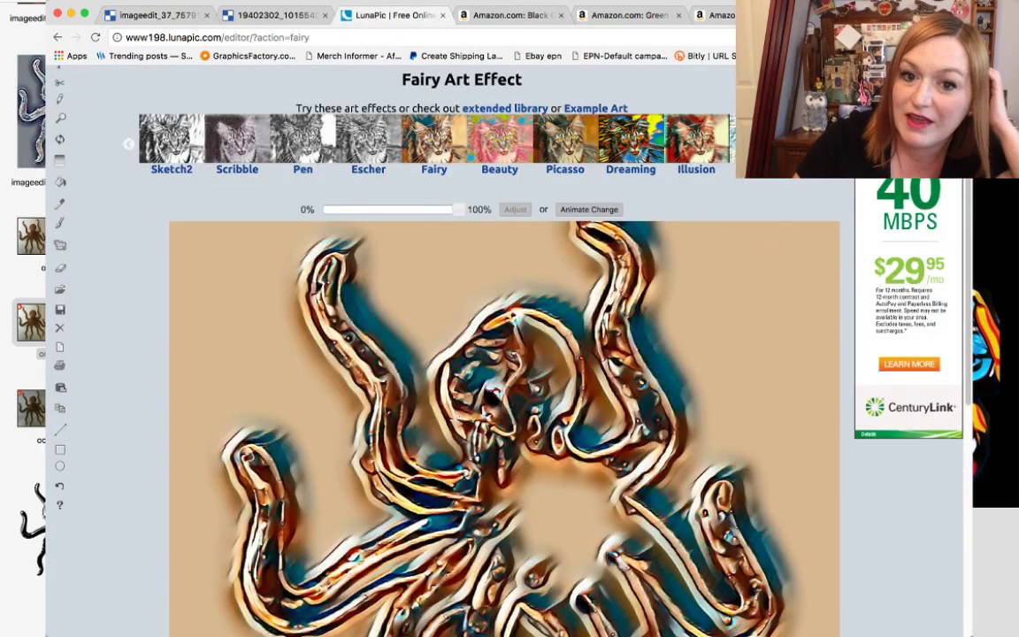
Undo the Fairy art effect on the octopus image.
scroll(504, 398, "up", 3)
left_click(490, 163)
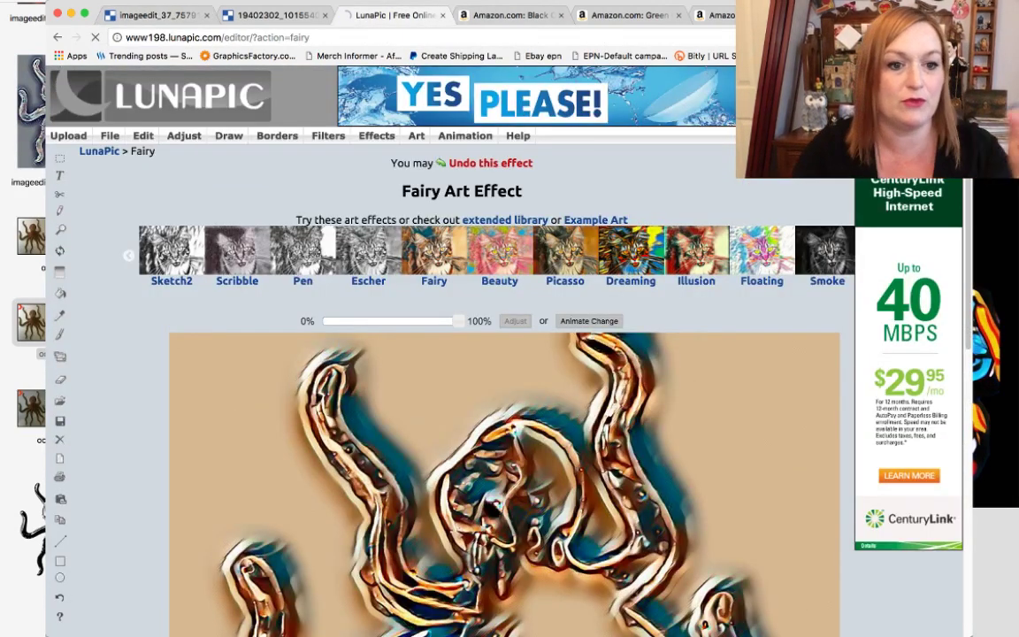
Try the Tattoo art effect on the octopus image, look over the whole figure and undo the effect.
mouse_move(465, 136)
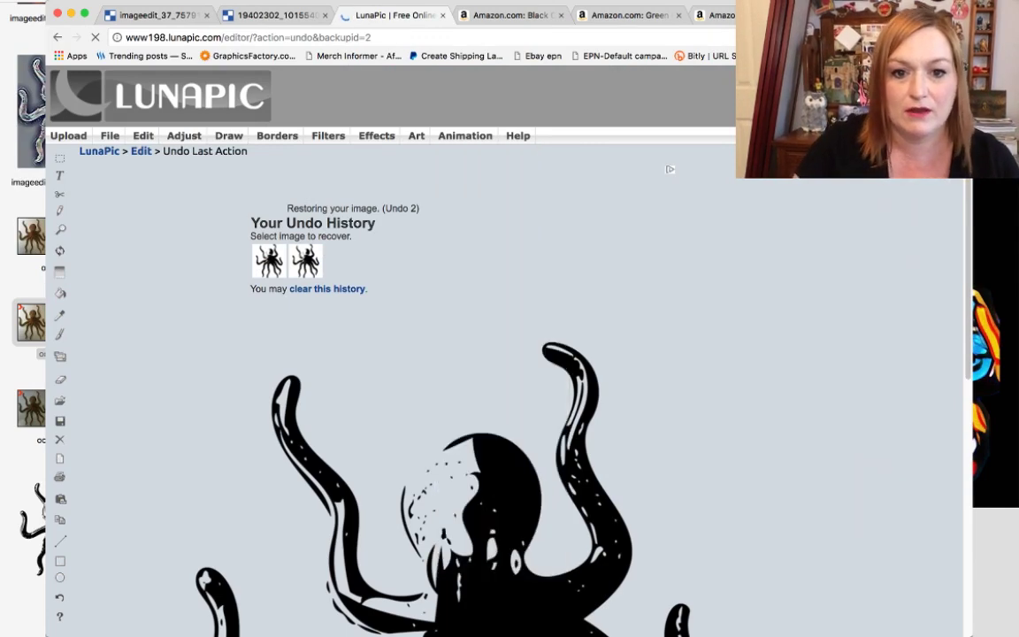
mouse_move(416, 135)
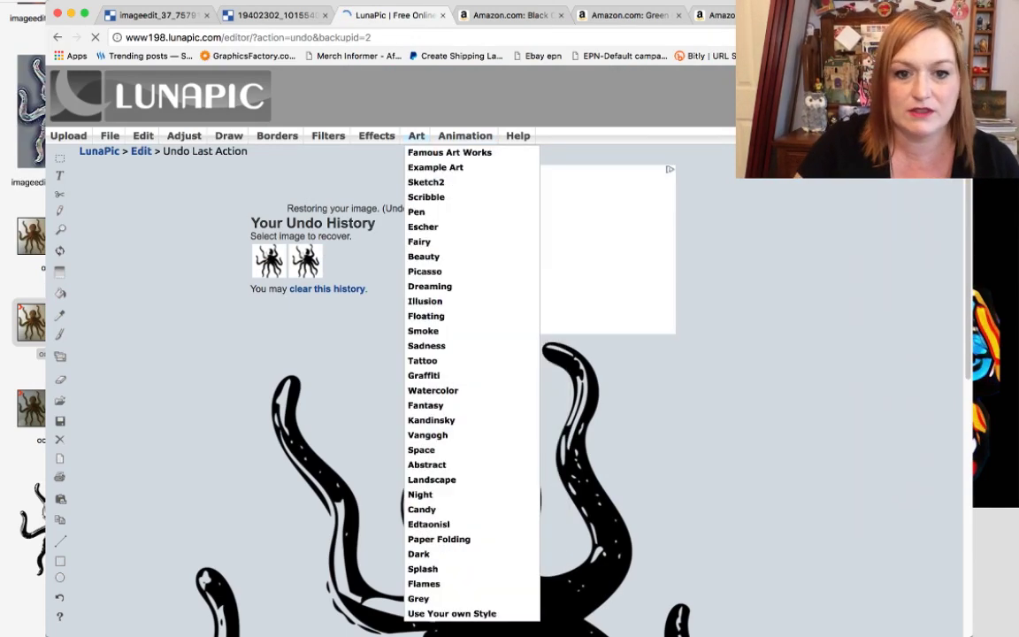
left_click(422, 360)
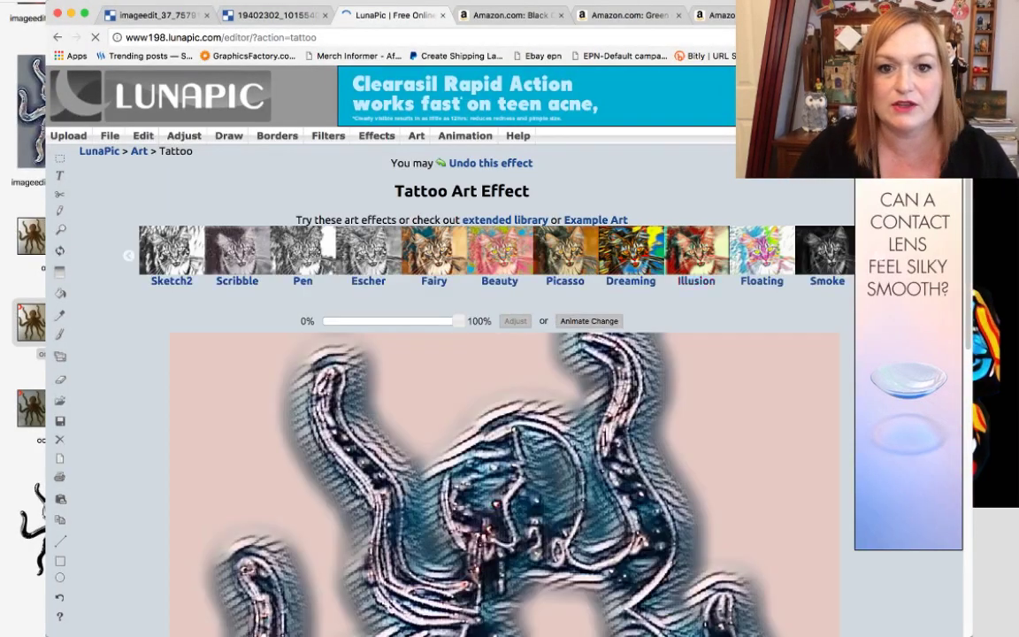
scroll(504, 354, "down", 4)
scroll(504, 354, "up", 2)
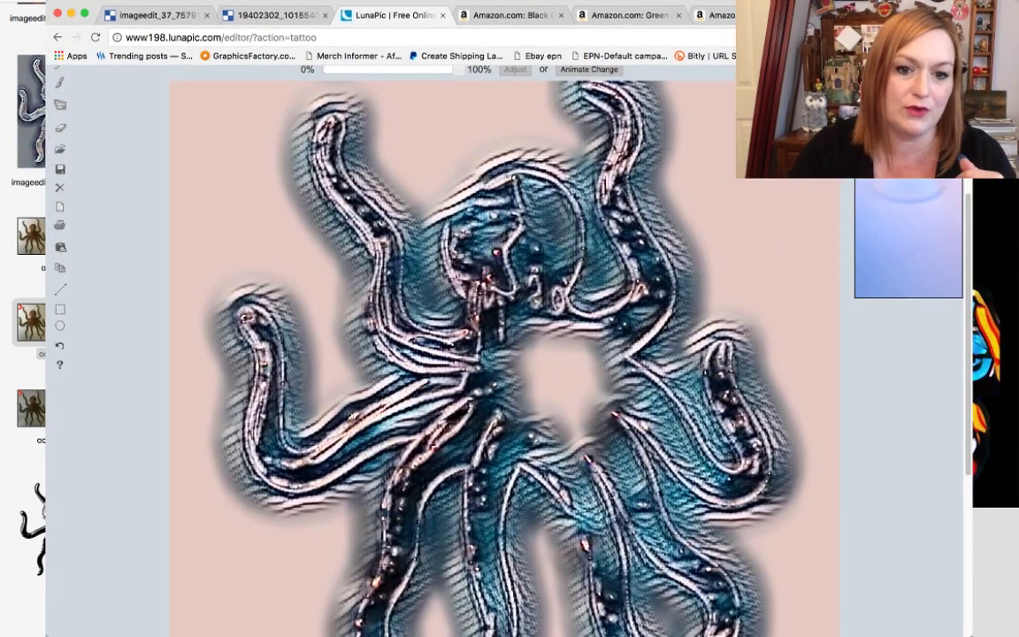
scroll(504, 354, "up", 4)
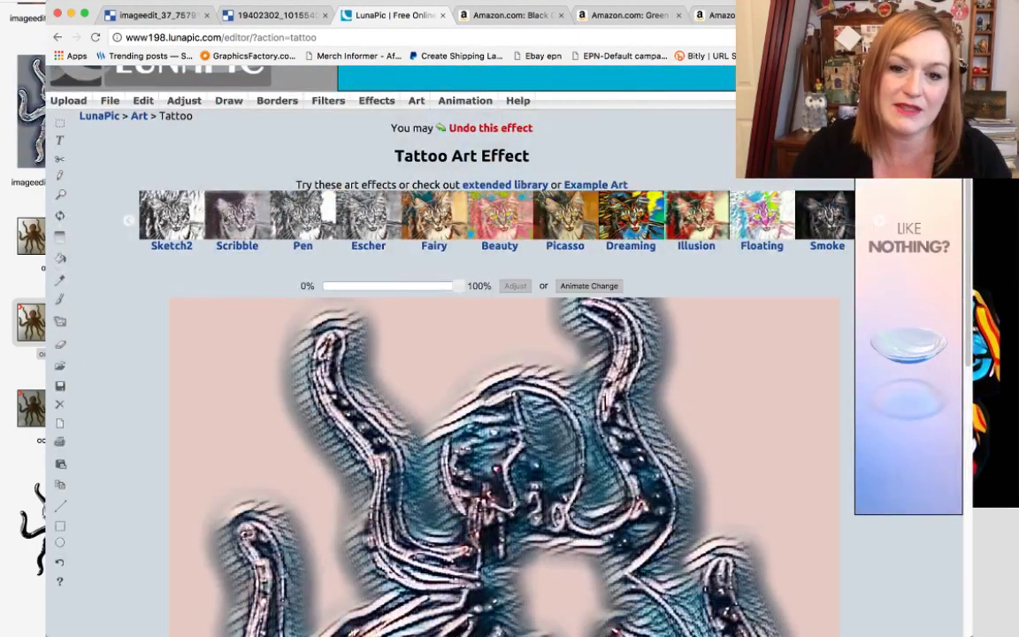
left_click(490, 127)
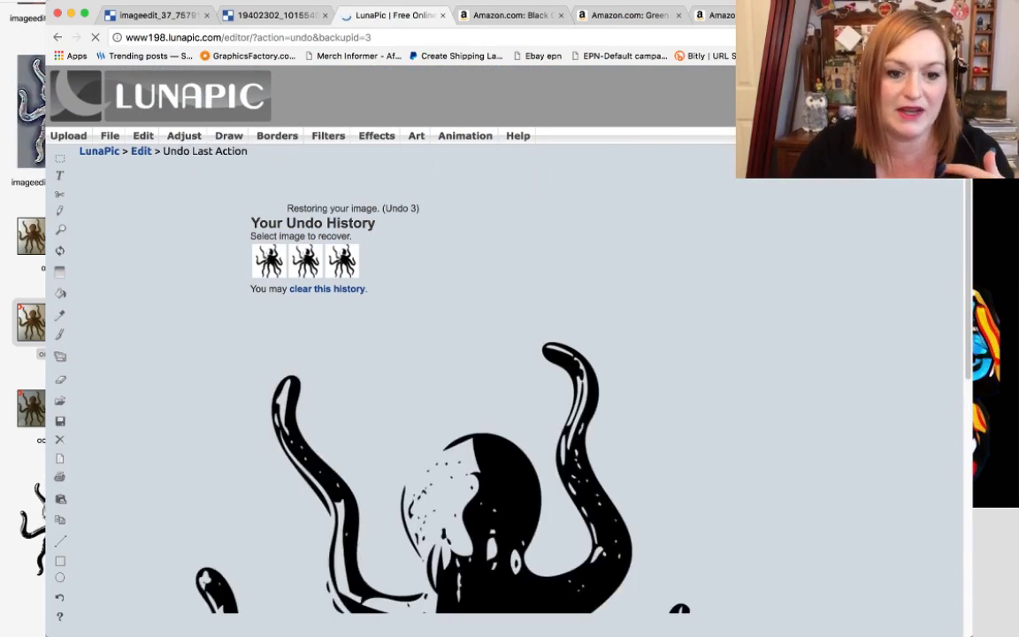
Try the Blood Rain animation on the octopus image and undo it.
mouse_move(486, 136)
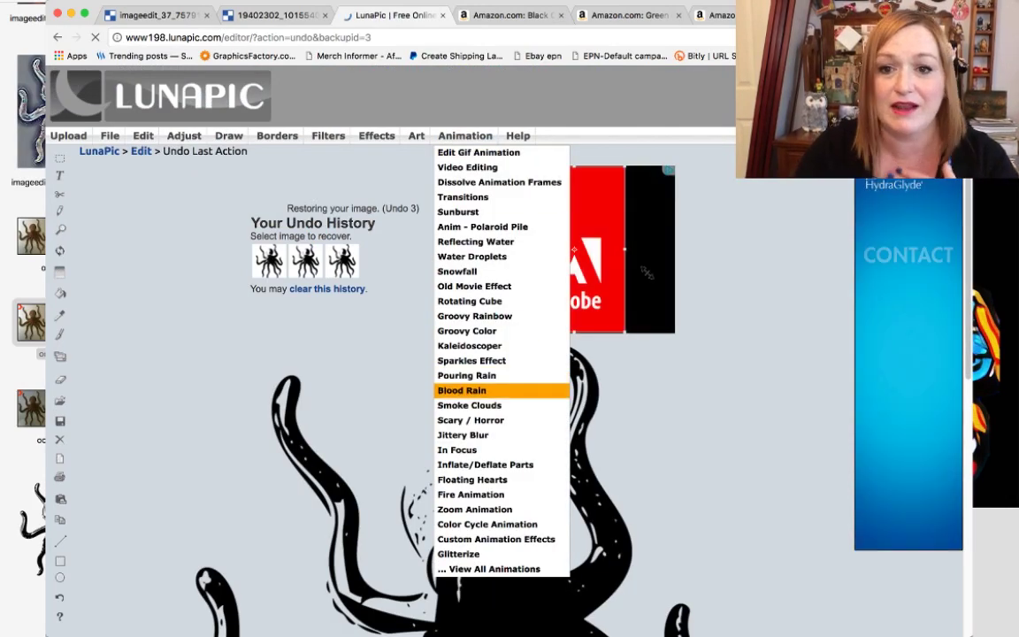
left_click(461, 390)
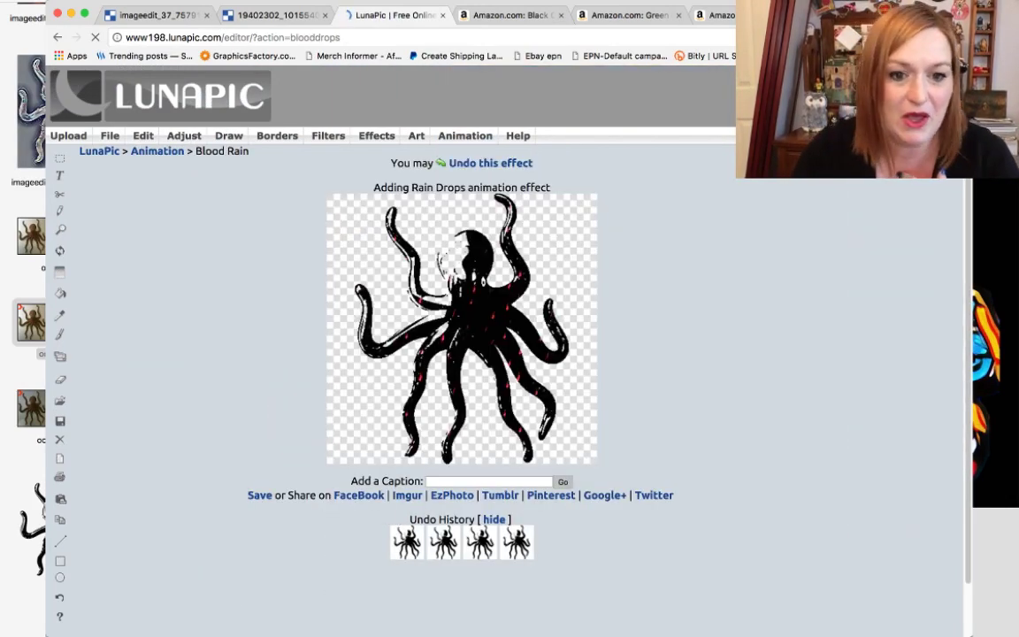
mouse_move(517, 135)
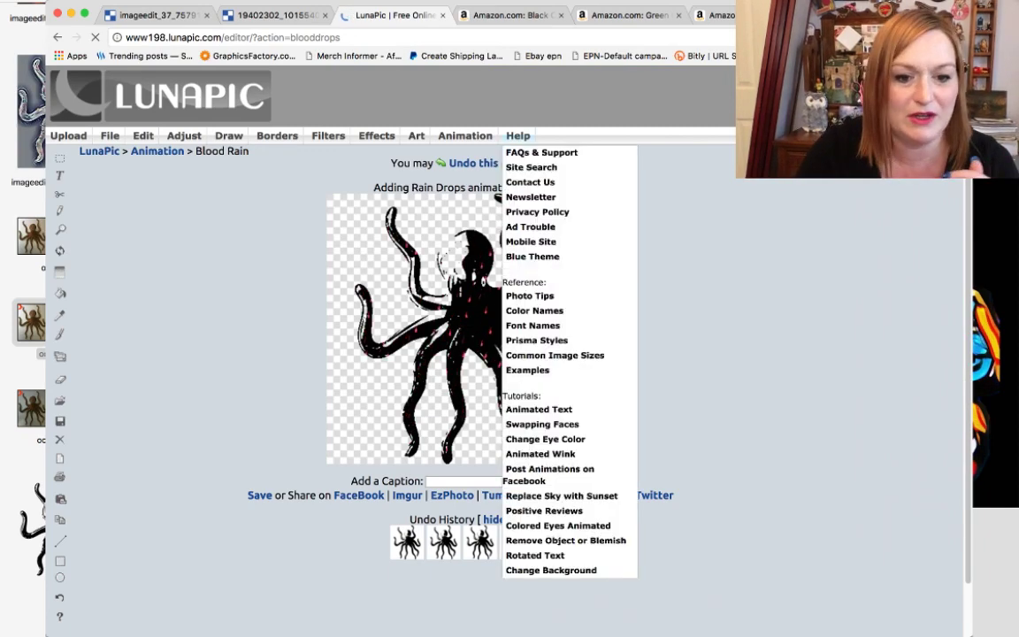
left_click(474, 163)
Try the Graffiti art effect on the octopus image, view the result and undo the effect.
mouse_move(416, 135)
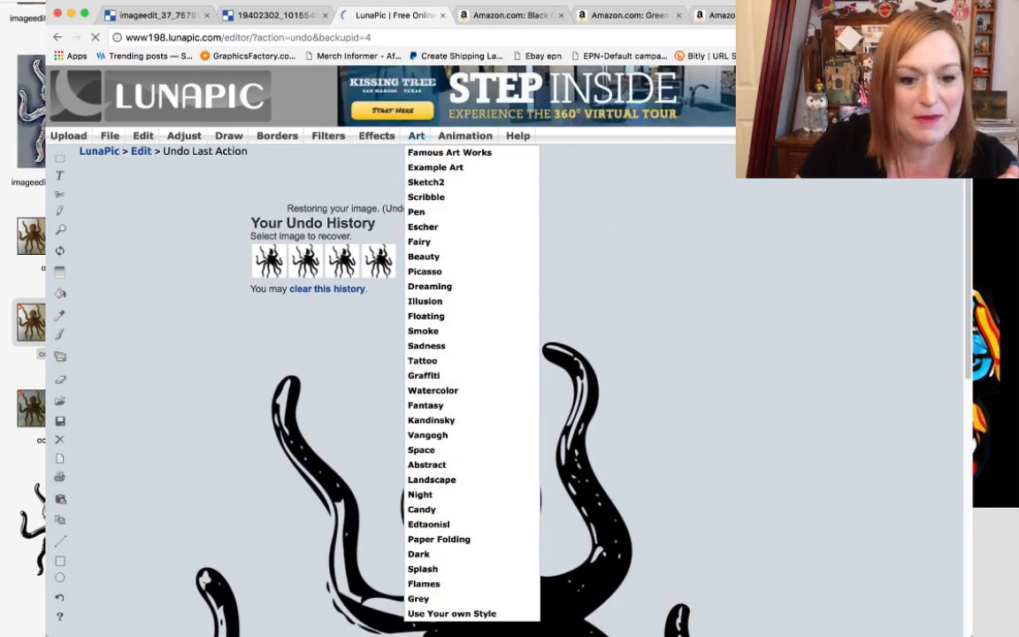
scroll(442, 479, "down", 2)
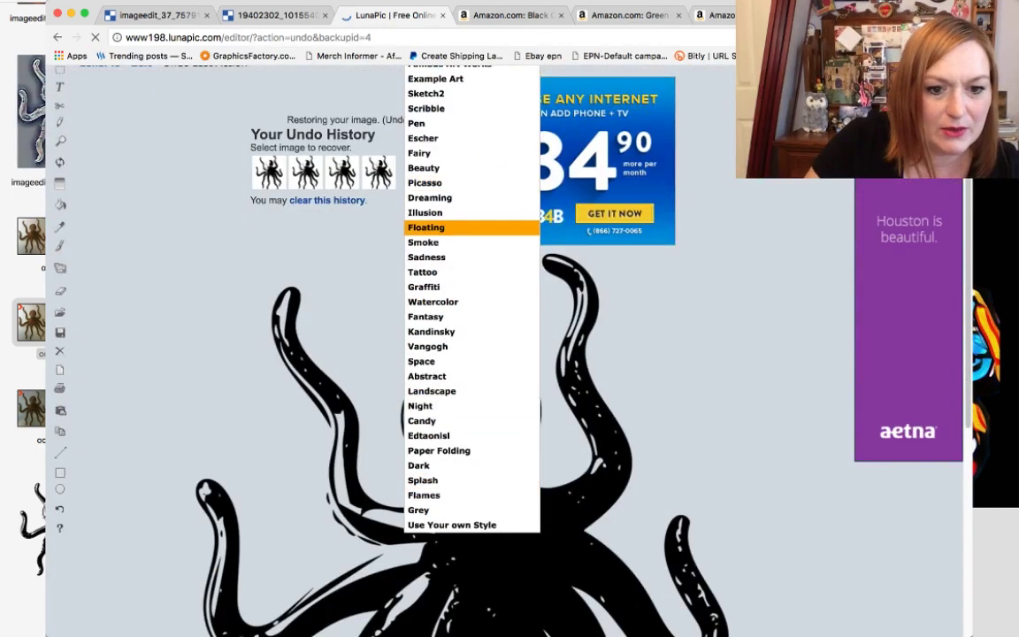
left_click(424, 287)
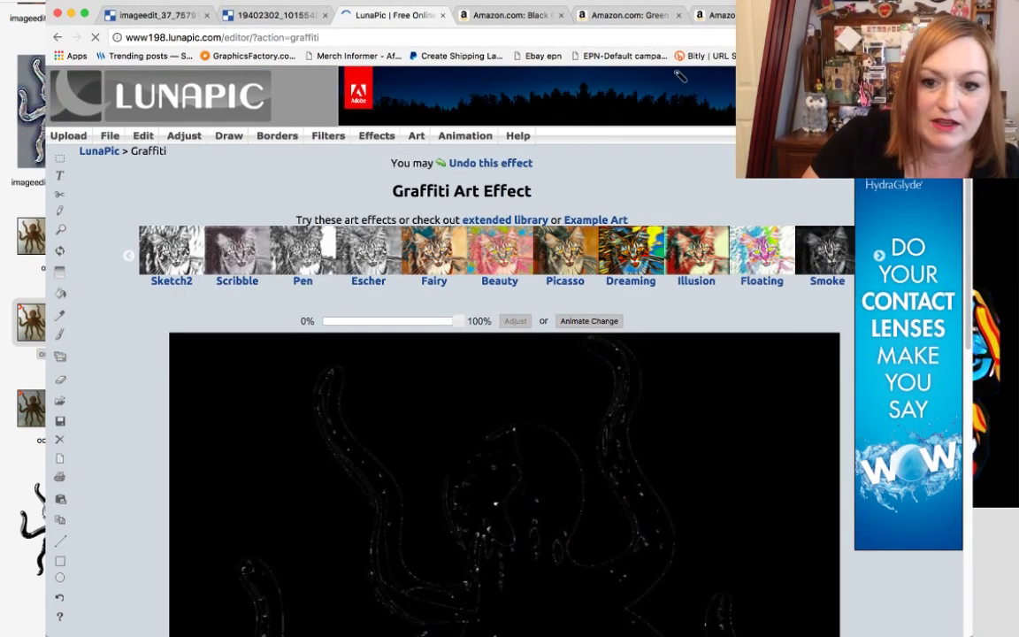
scroll(504, 397, "down", 5)
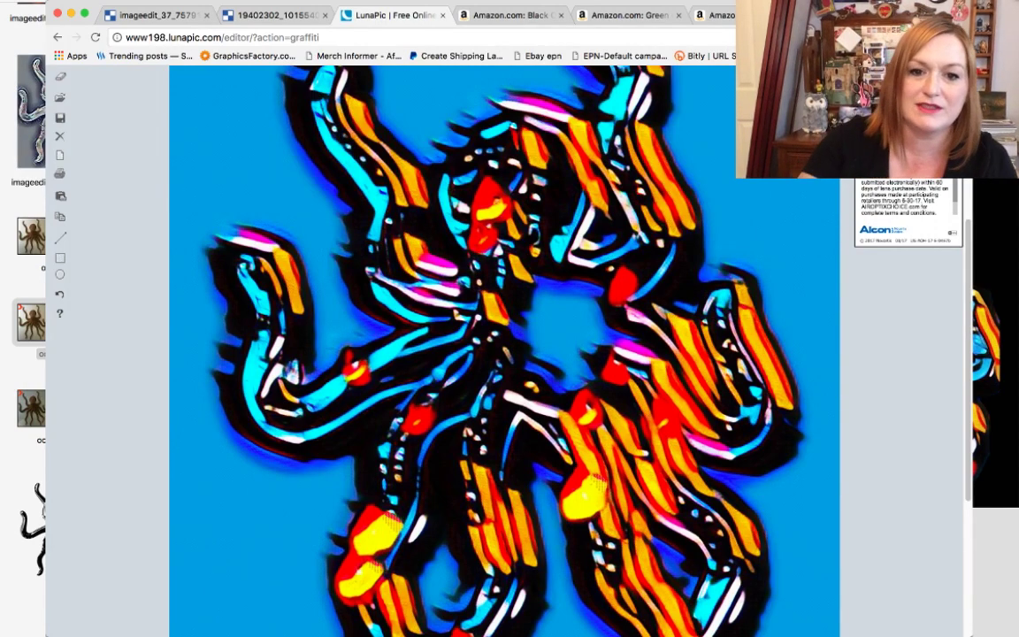
scroll(505, 354, "up", 3)
scroll(505, 354, "up", 2)
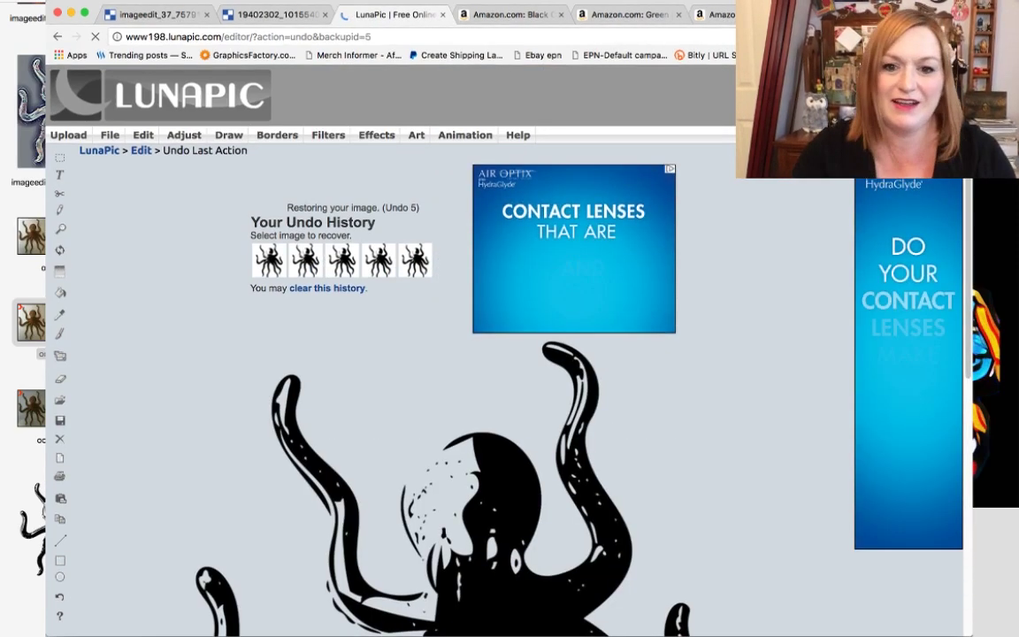
scroll(504, 354, "down", 4)
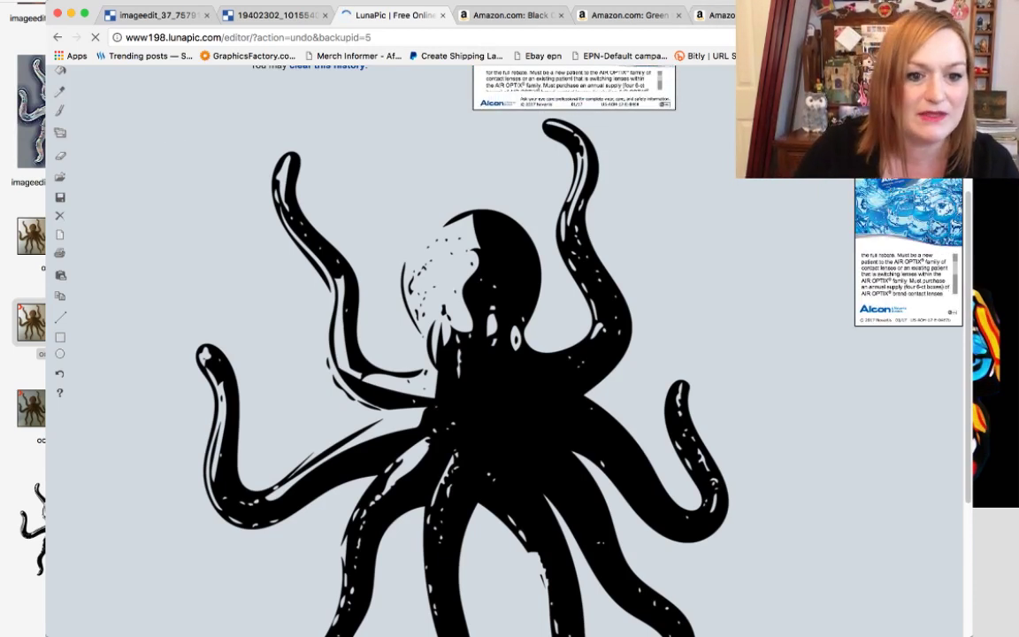
View the Amazon listings of the black, green and abstract octopus T-shirts and the rainbow trilobite T-shirt, closing the text link pop-ups.
left_click_drag(876, 13, 875, 12)
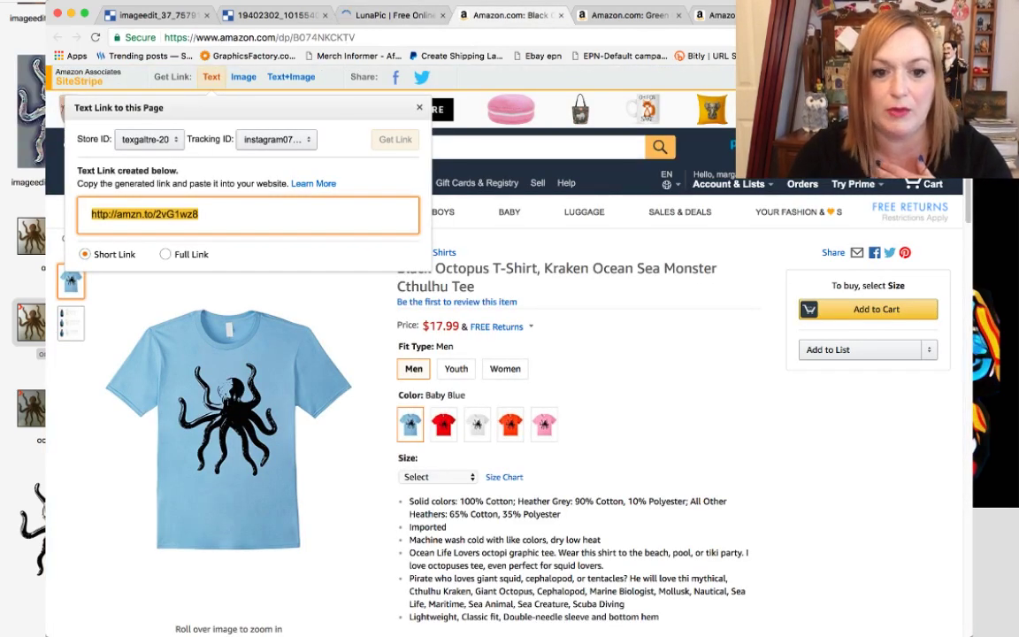
key("Escape")
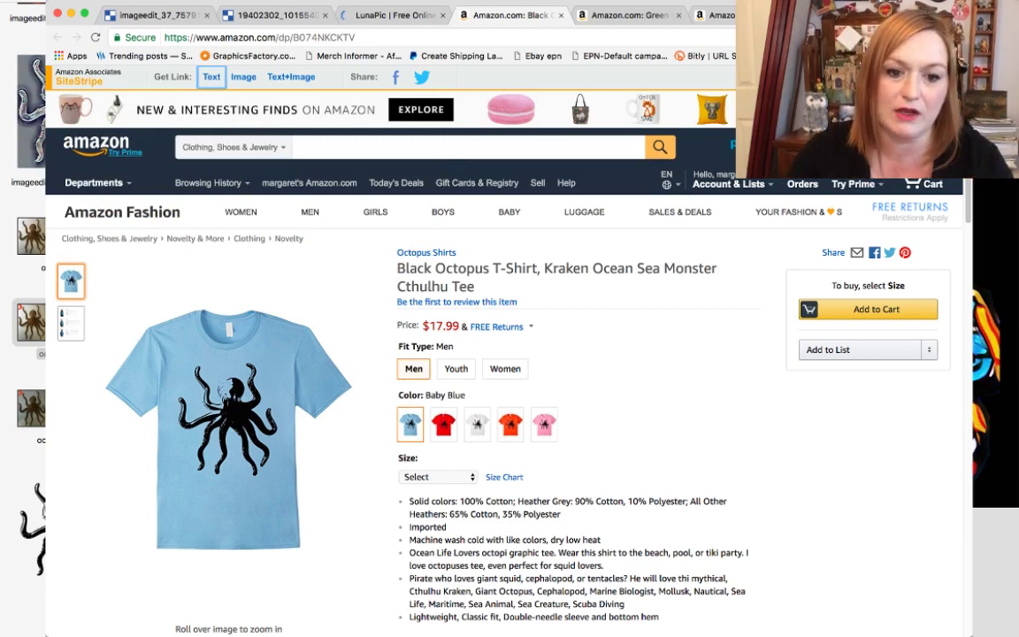
mouse_move(239, 495)
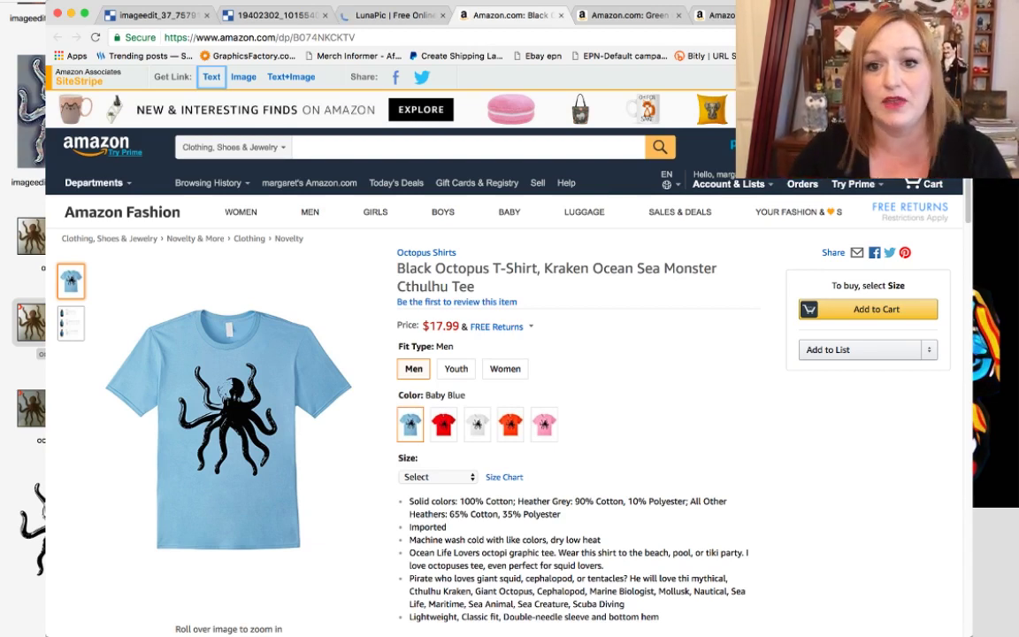
key("ctrl+Tab")
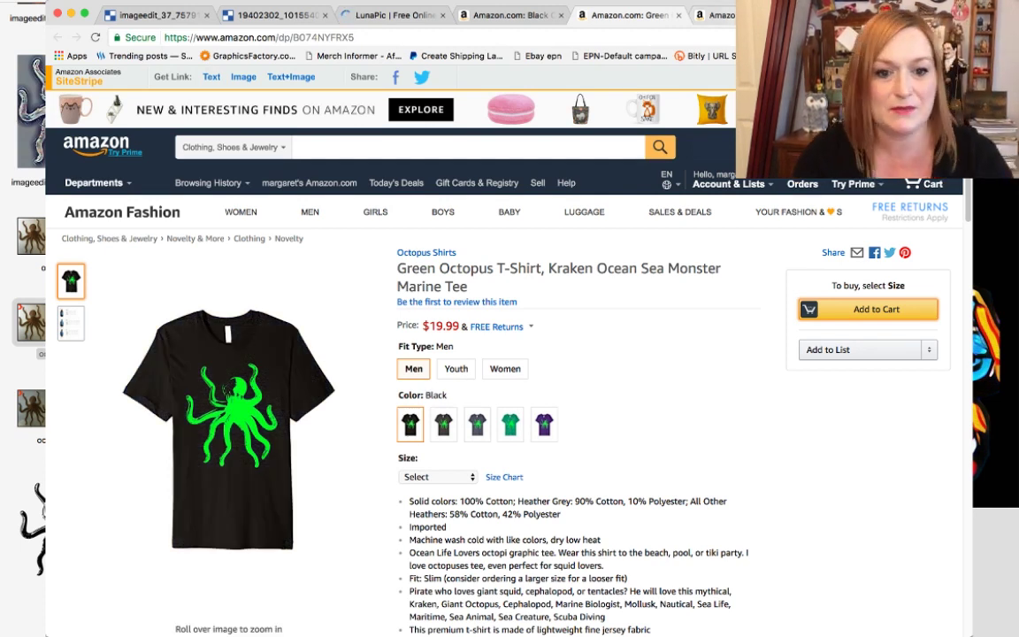
left_click(720, 15)
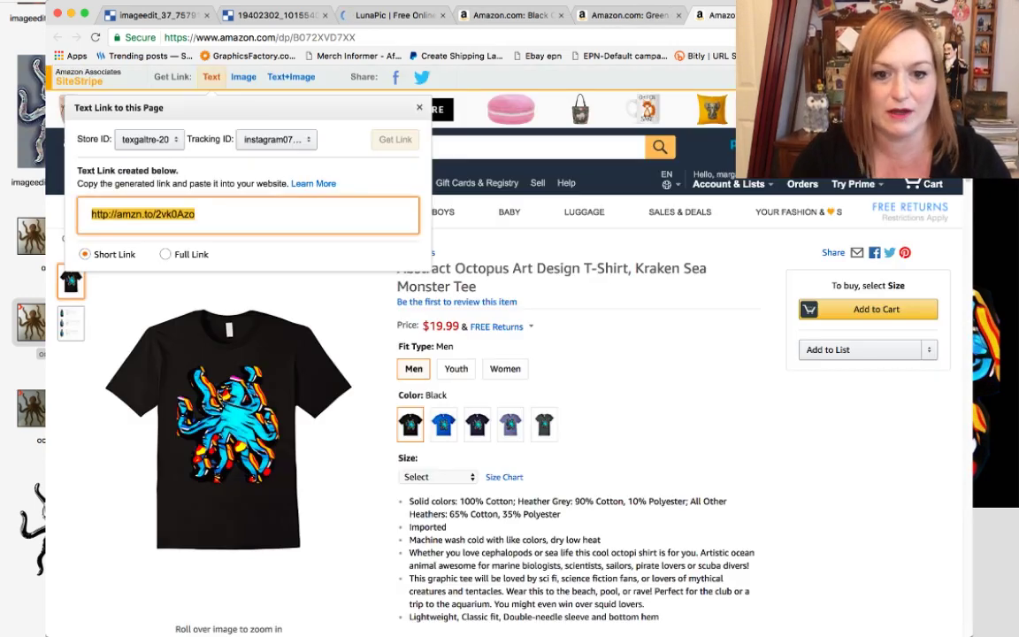
key("Escape")
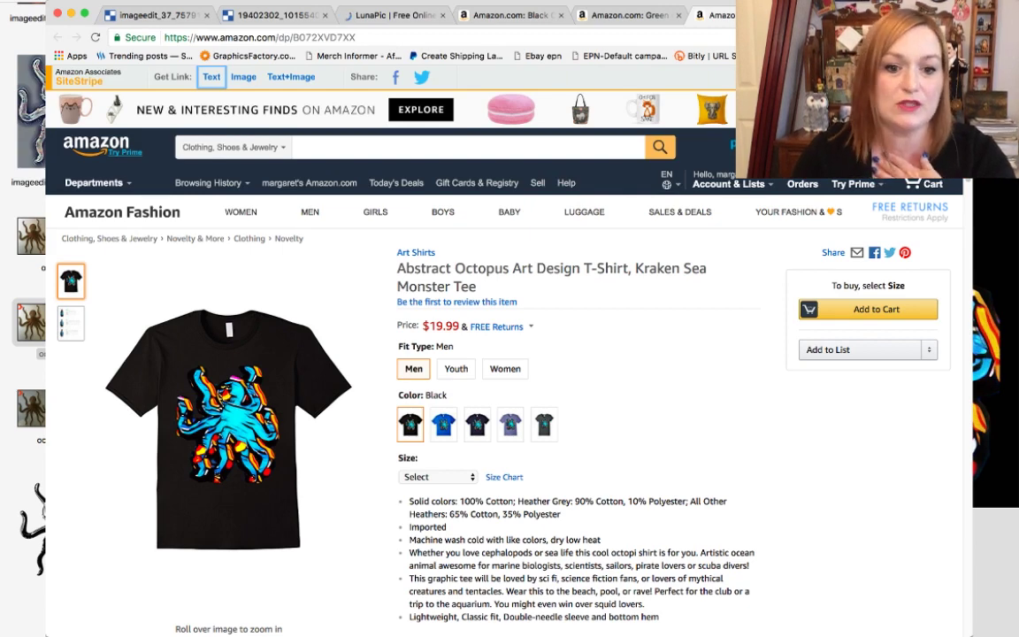
key("ctrl+Tab")
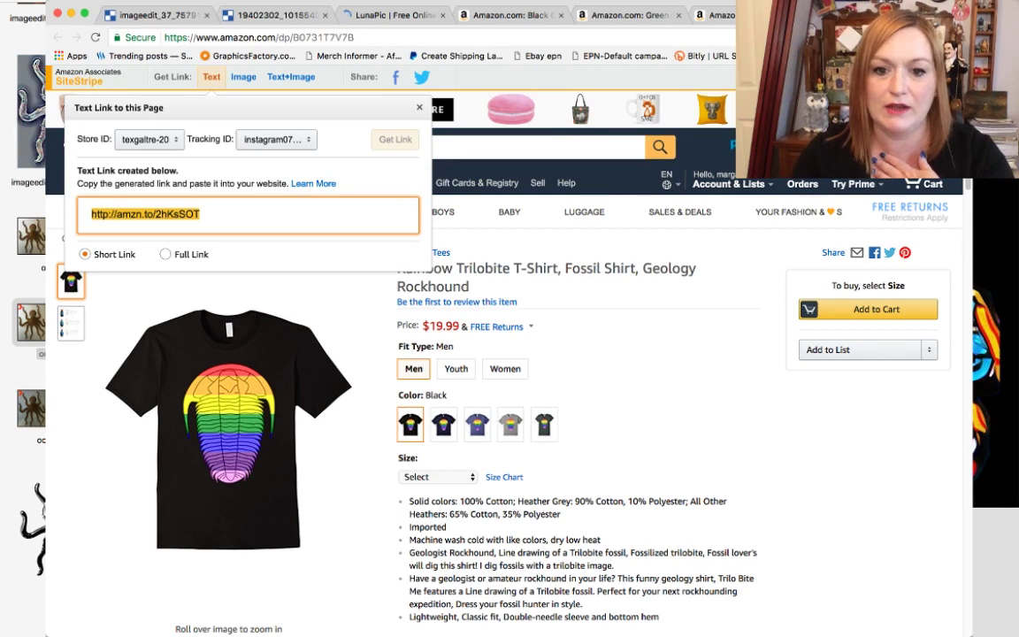
key("Escape")
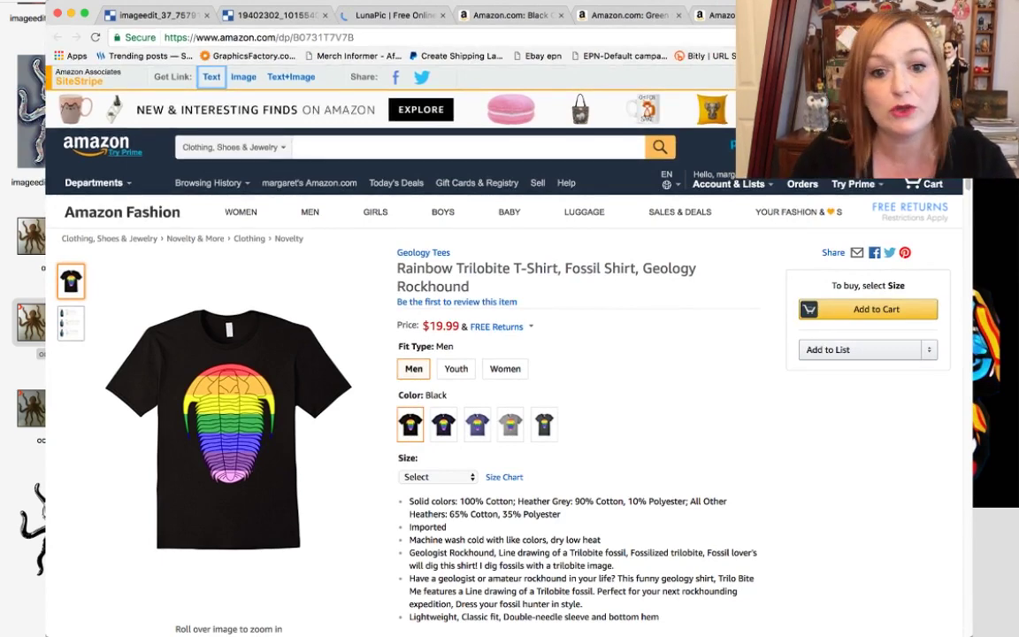
Leave the Amazon listings for the octopus in LunaPic and switch to the multicoloured octopus cutout in Clipping Magic.
left_click(384, 15)
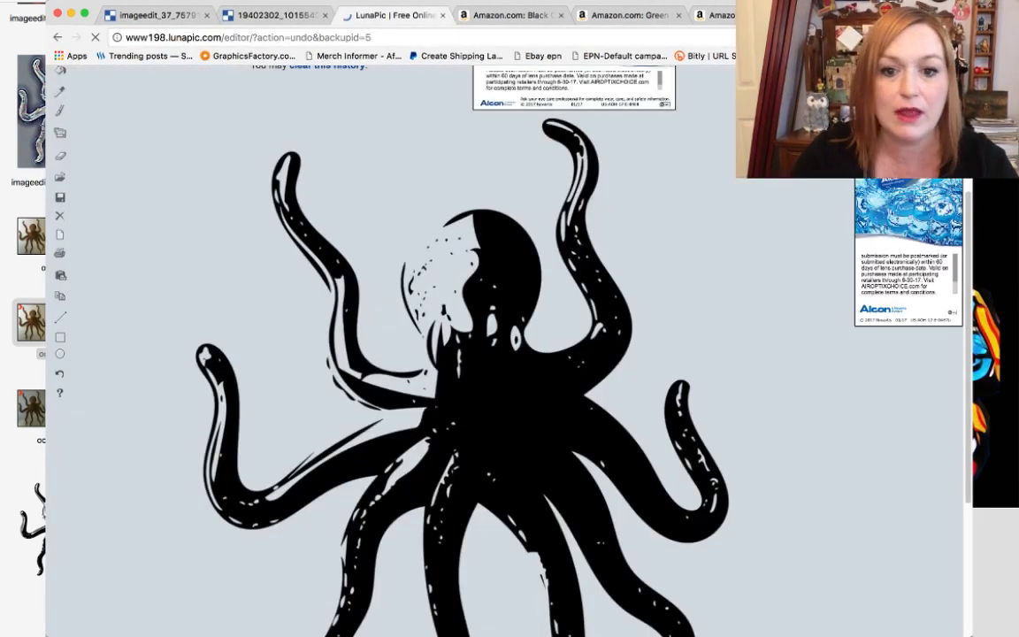
key("super+Tab")
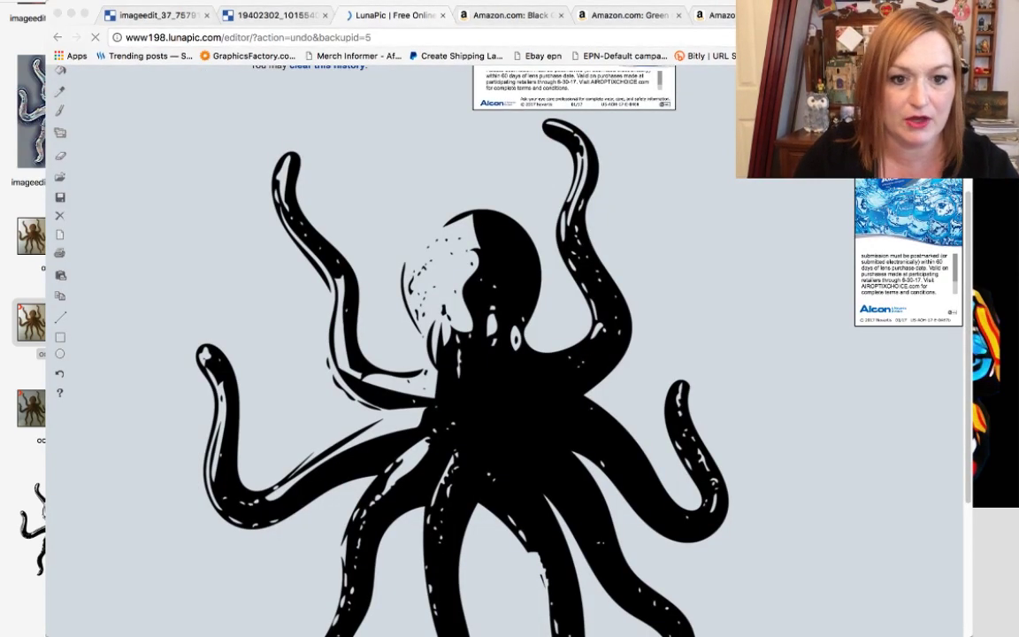
left_click(157, 15)
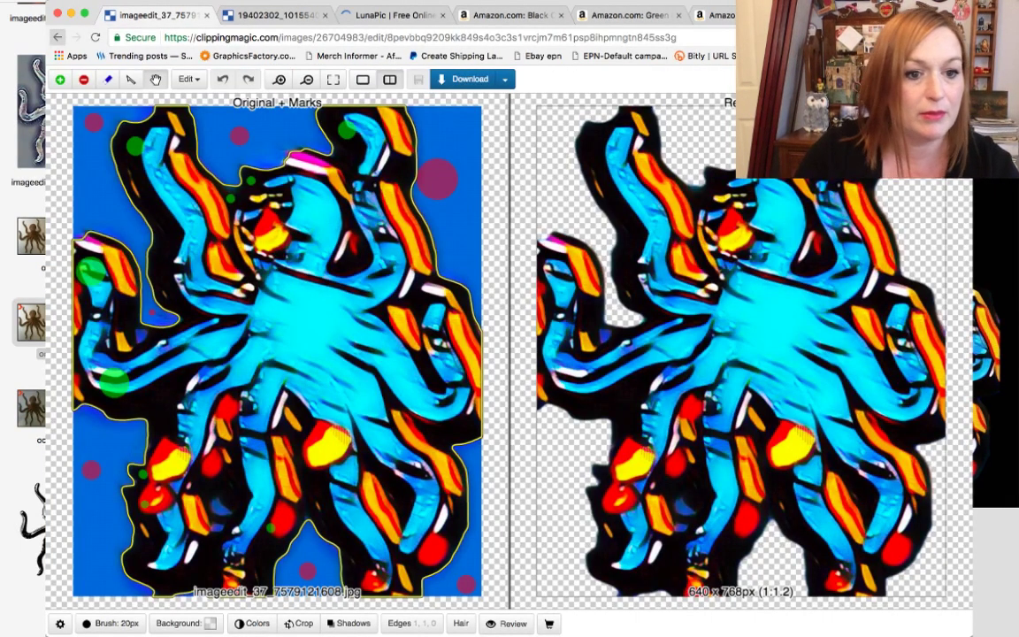
Return to the Clipping Magic image gallery, go to page 4 and open the rainbow trilobite cutout.
left_click(57, 38)
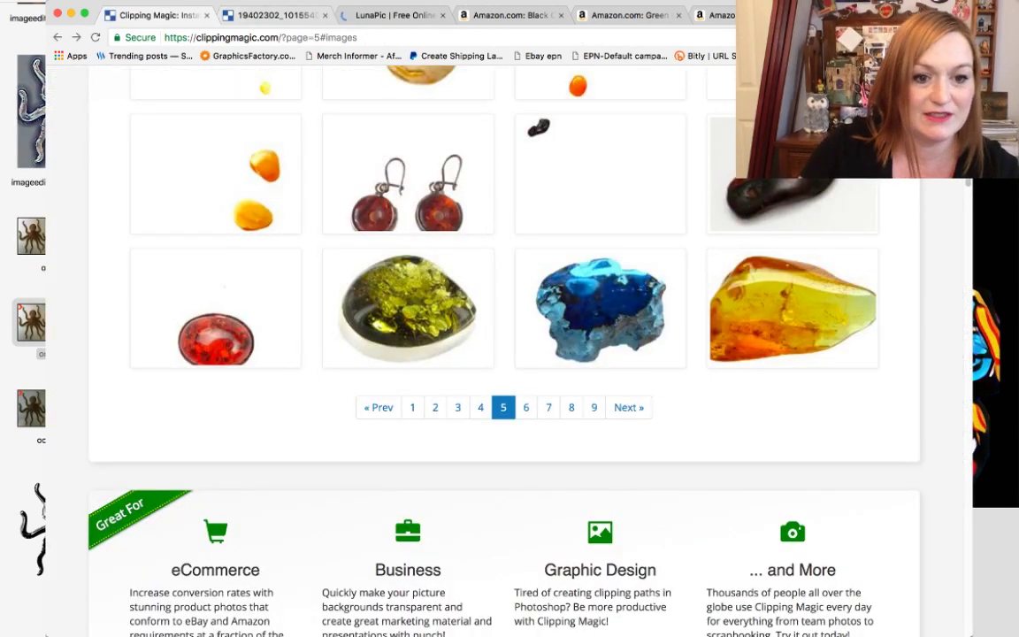
scroll(407, 310, "up", 10)
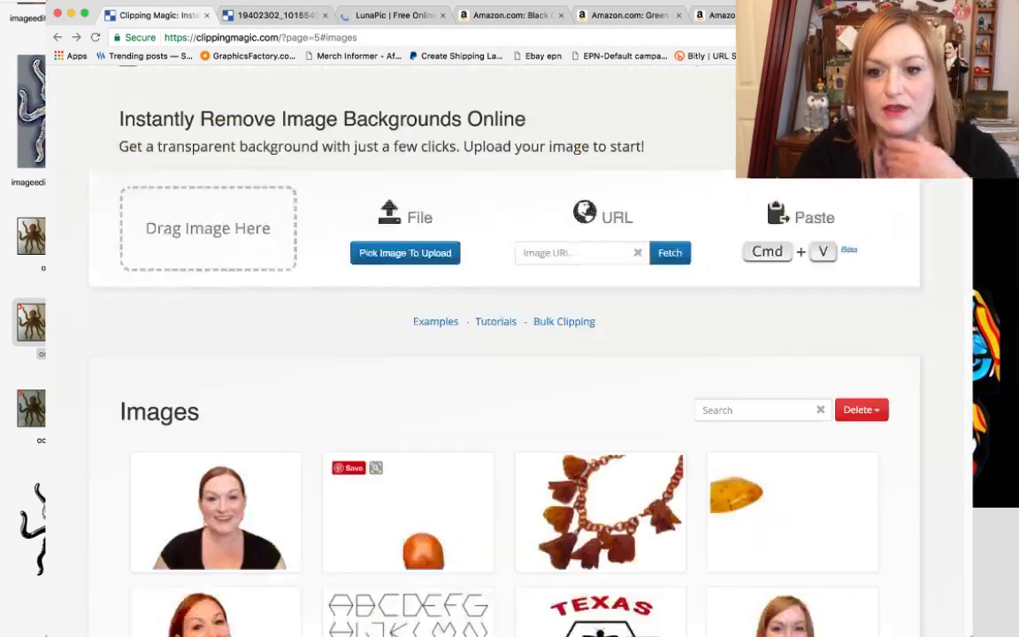
scroll(407, 309, "down", 15)
scroll(478, 442, "up", 6)
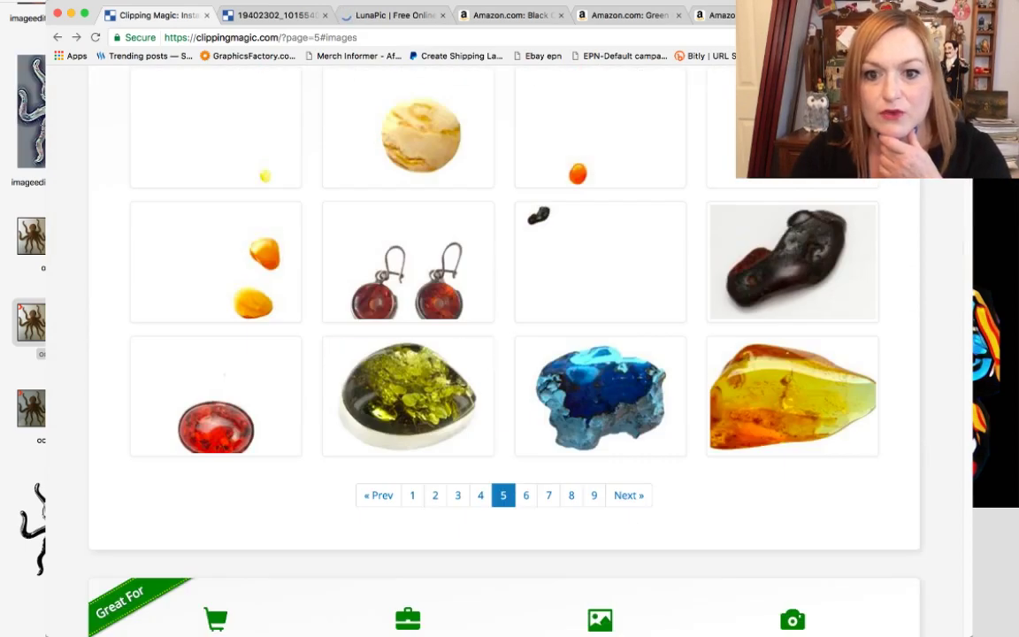
left_click(478, 494)
scroll(407, 434, "down", 6)
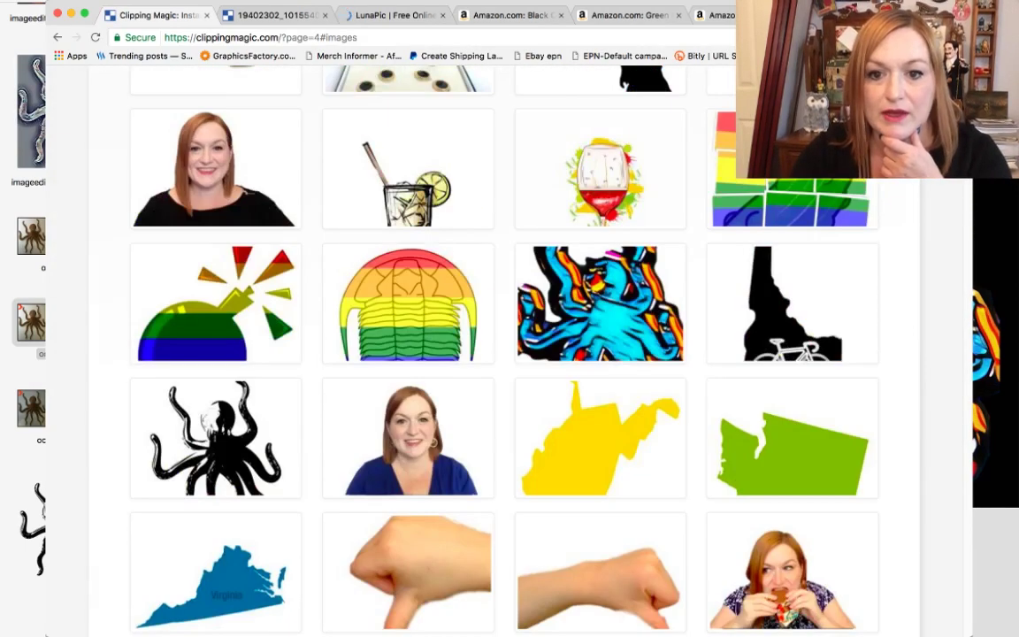
left_click(407, 437)
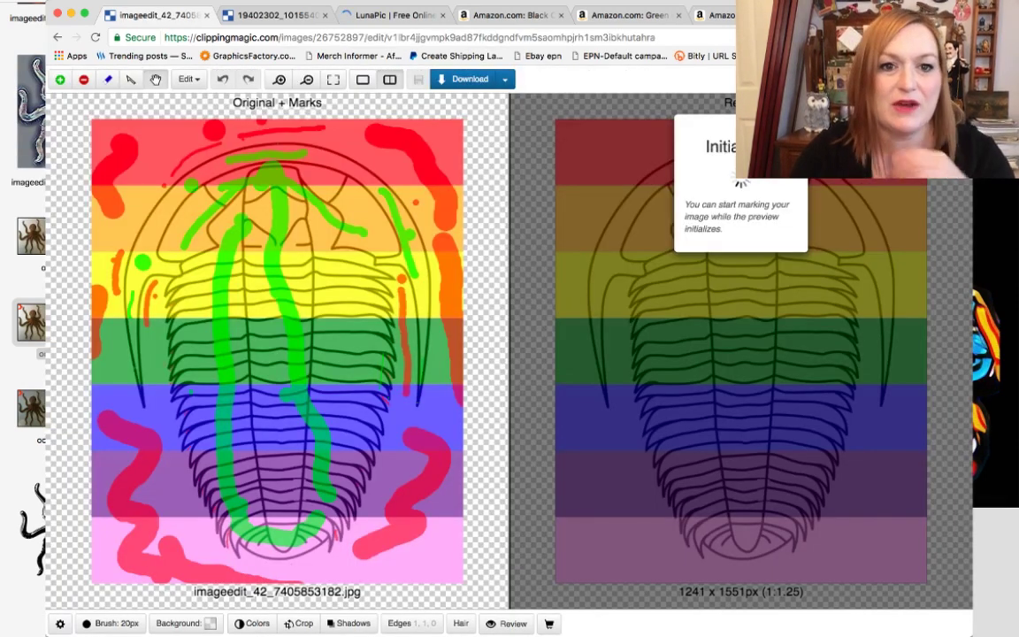
Open the image gallery separately from the trilobite cutout and open the rainbow pickle photo-collage cutout from it.
left_click(58, 38, "super")
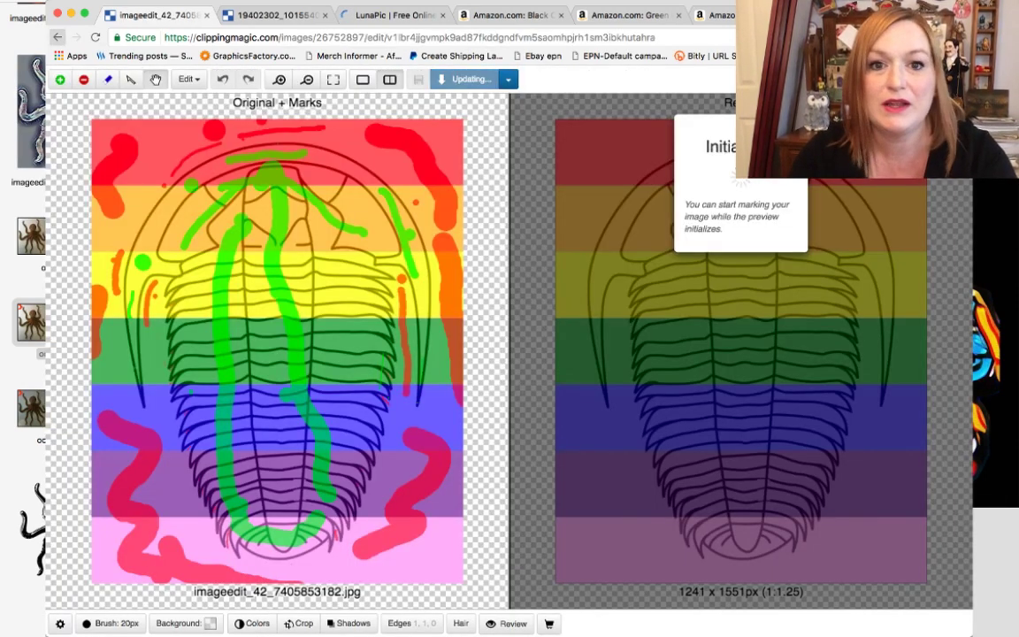
left_click(252, 15)
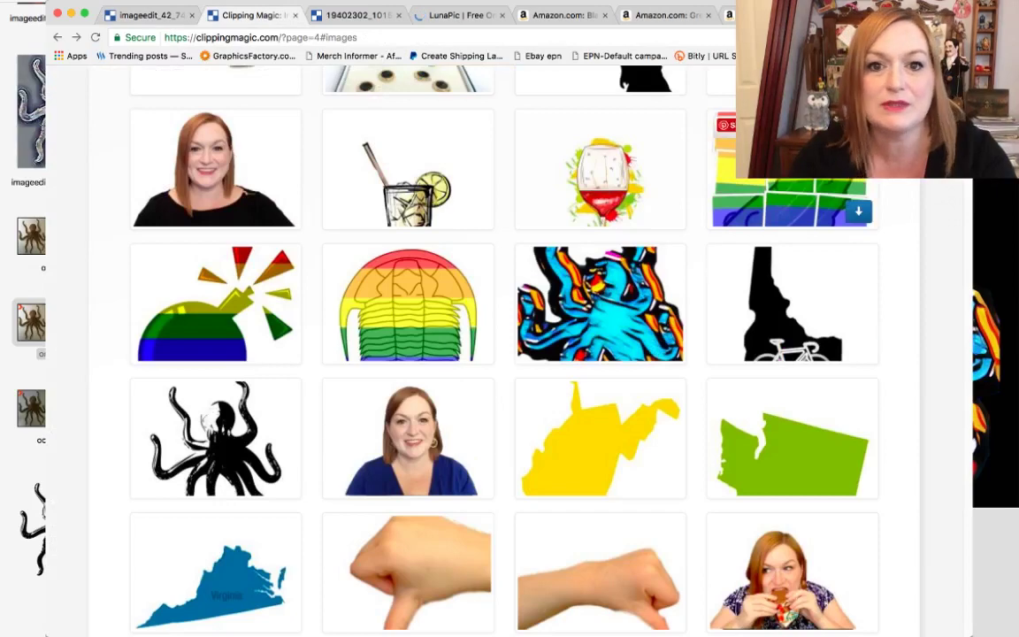
left_click(408, 305)
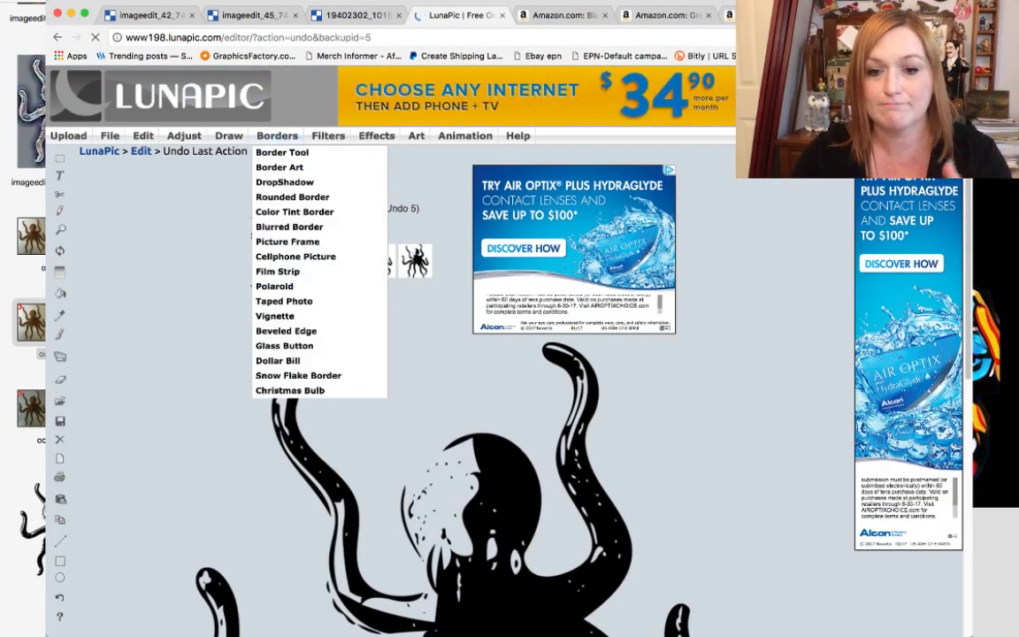
Apply the Rainbow filter to the octopus in LunaPic and switch to the rainbow trilobite cutout in Clipping Magic to compare.
mouse_move(328, 136)
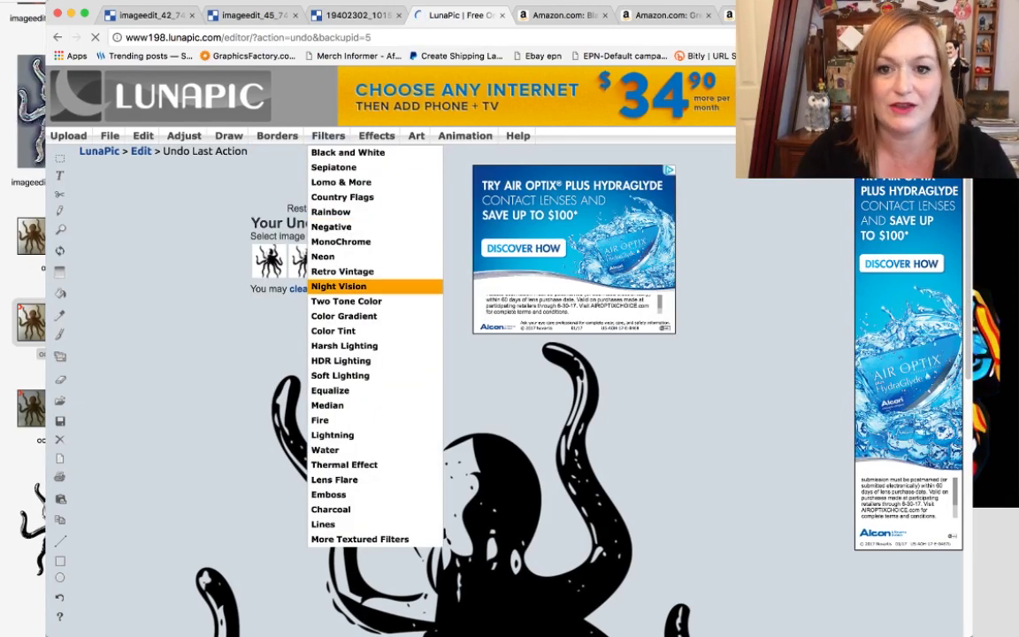
left_click(331, 211)
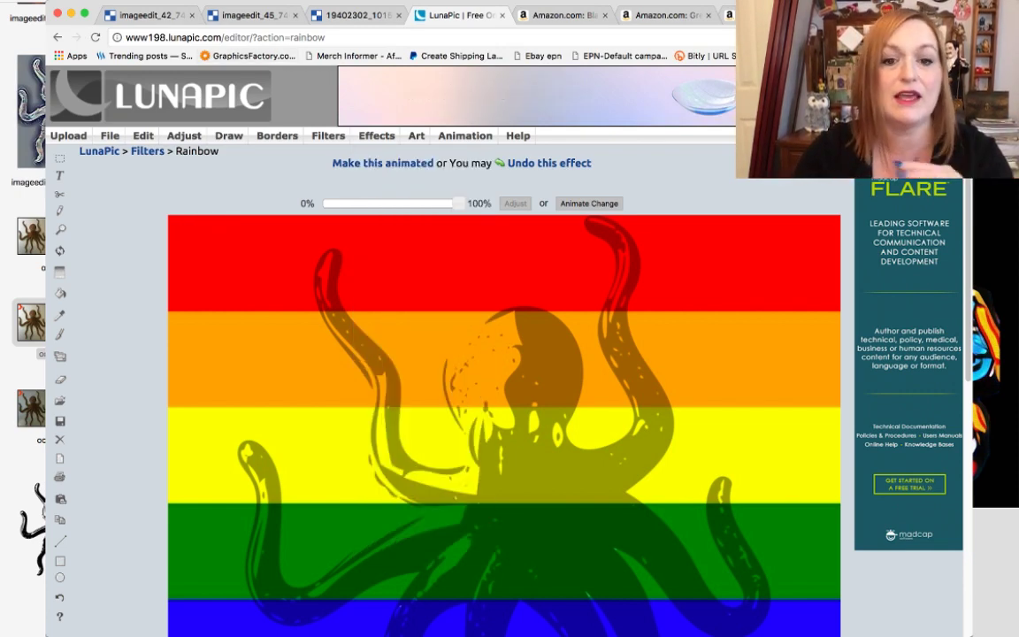
left_click(141, 15)
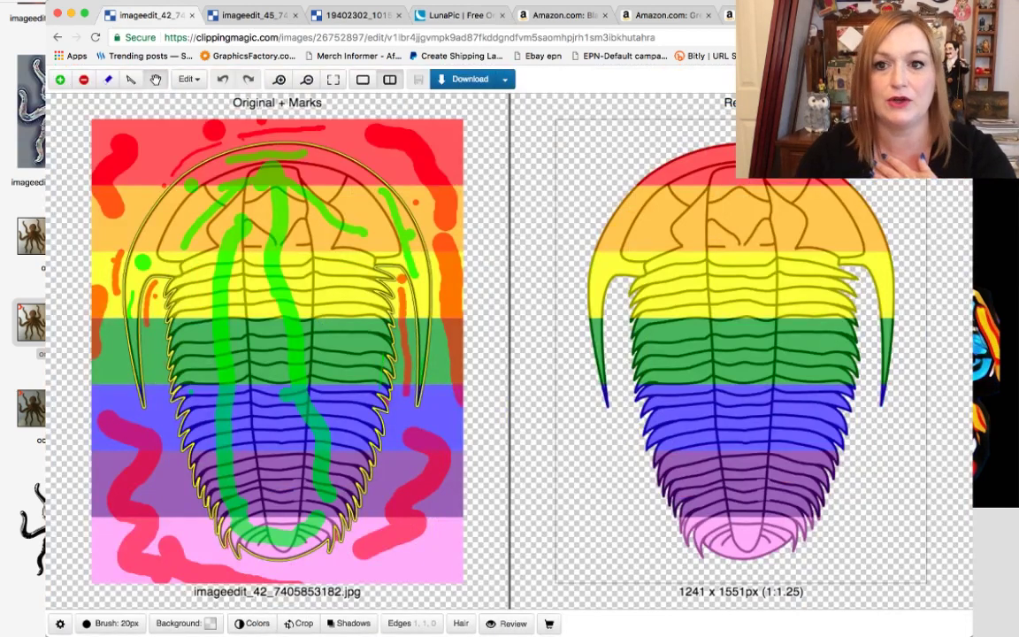
key("super+Tab")
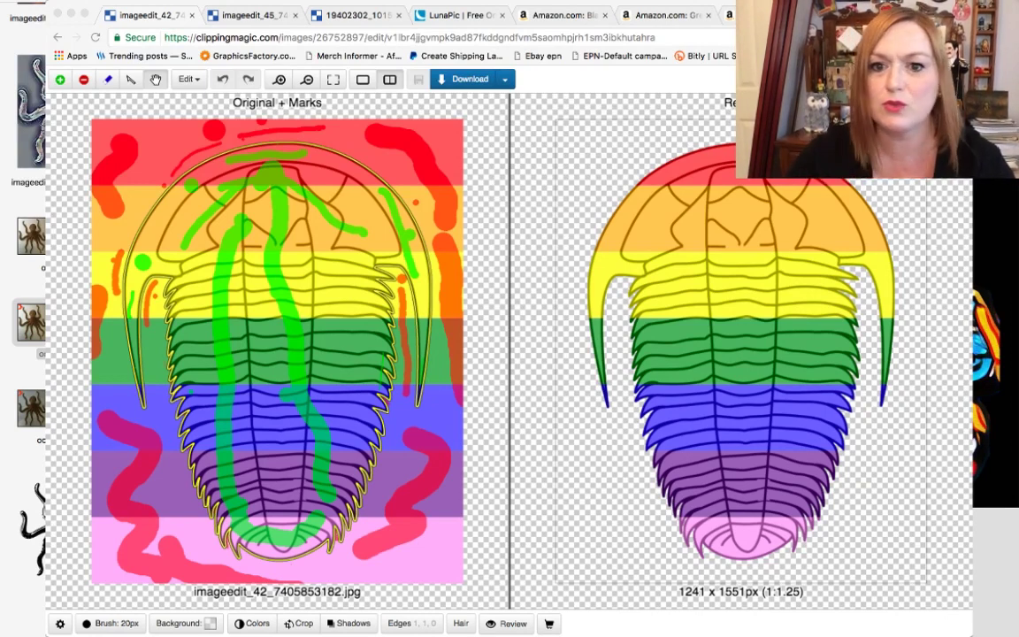
left_click(82, 30)
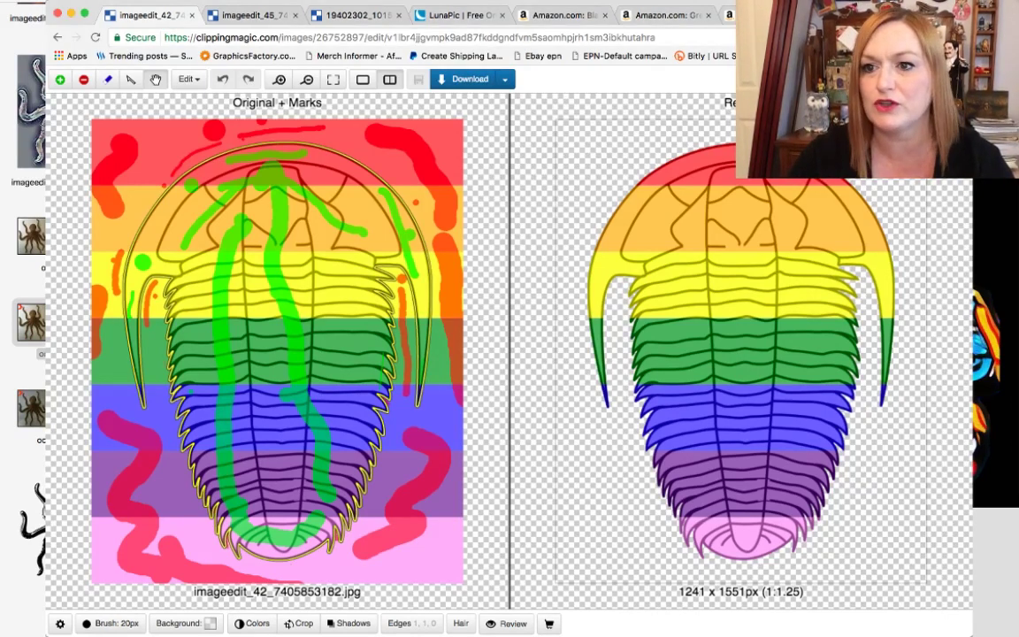
Compare the Amazon trilobite T-shirt with the rainbow collage cutout, the rainbow-filtered octopus and the black octopus cutout.
left_click(771, 15)
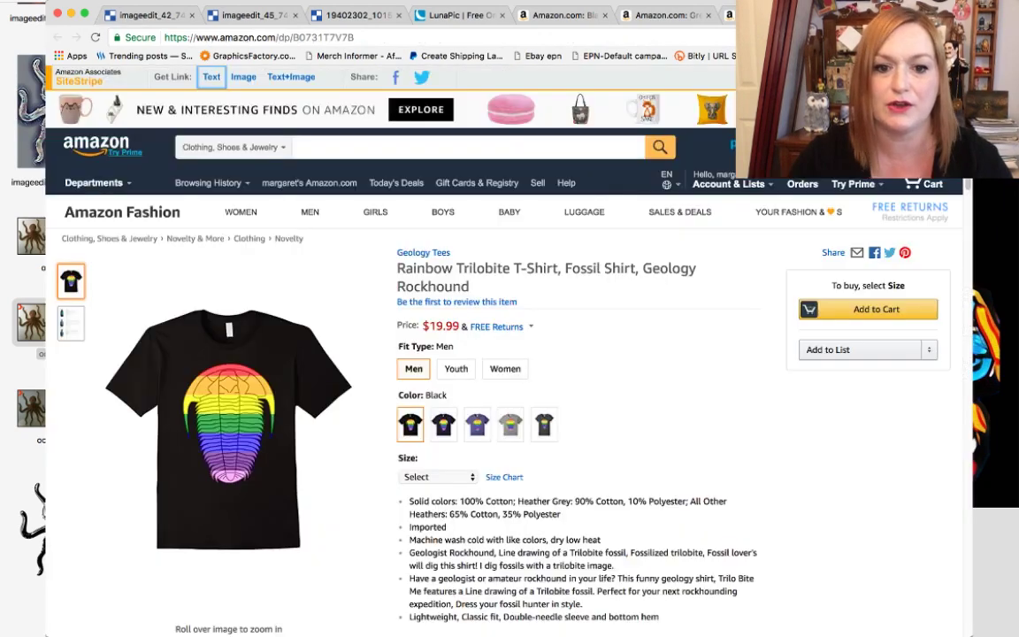
mouse_move(229, 325)
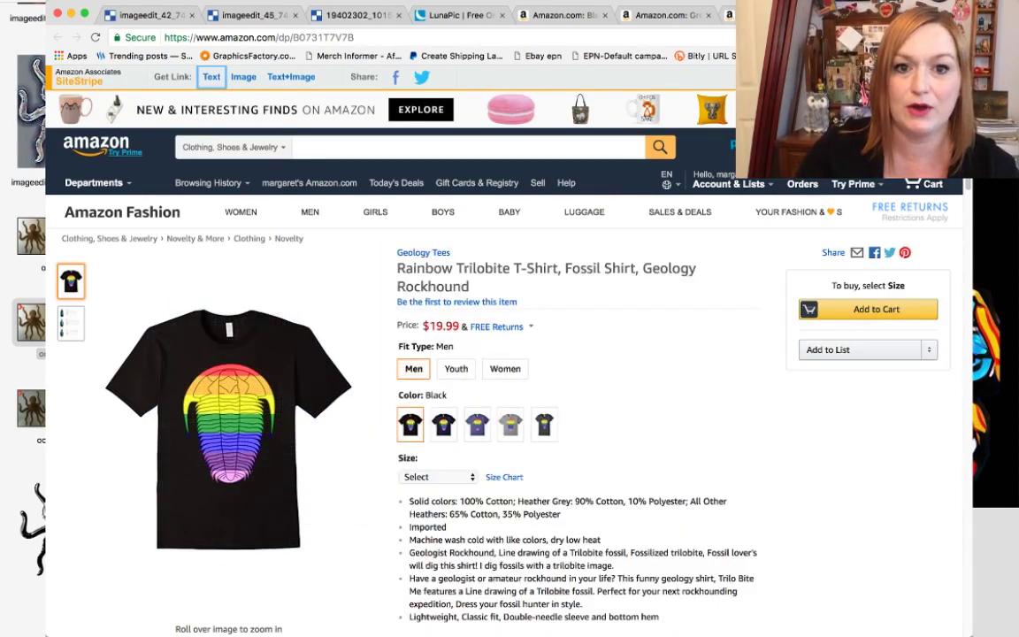
left_click(146, 15)
left_click(247, 15)
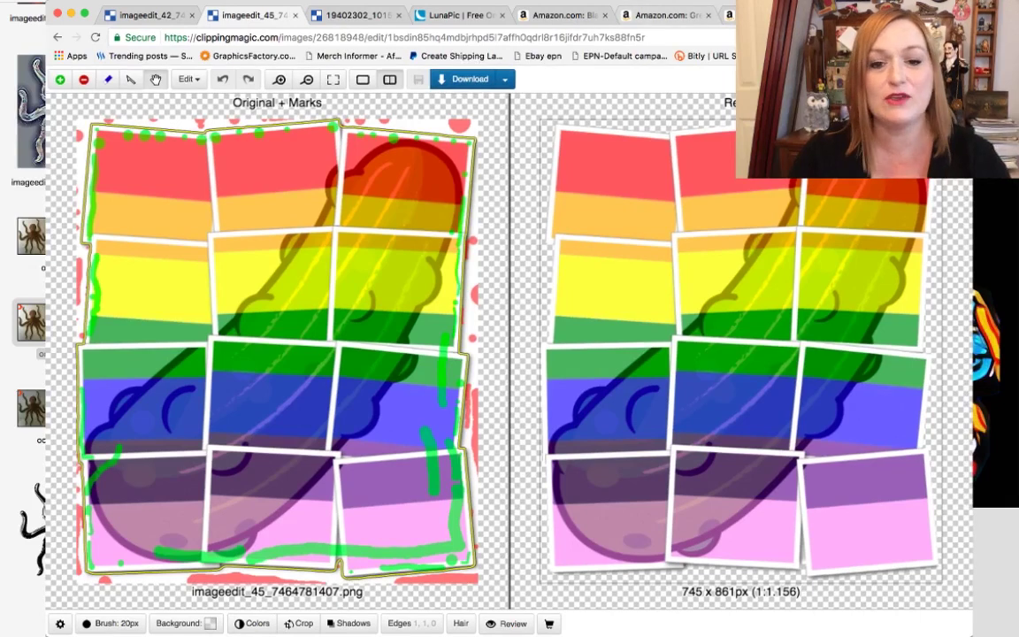
left_click(458, 15)
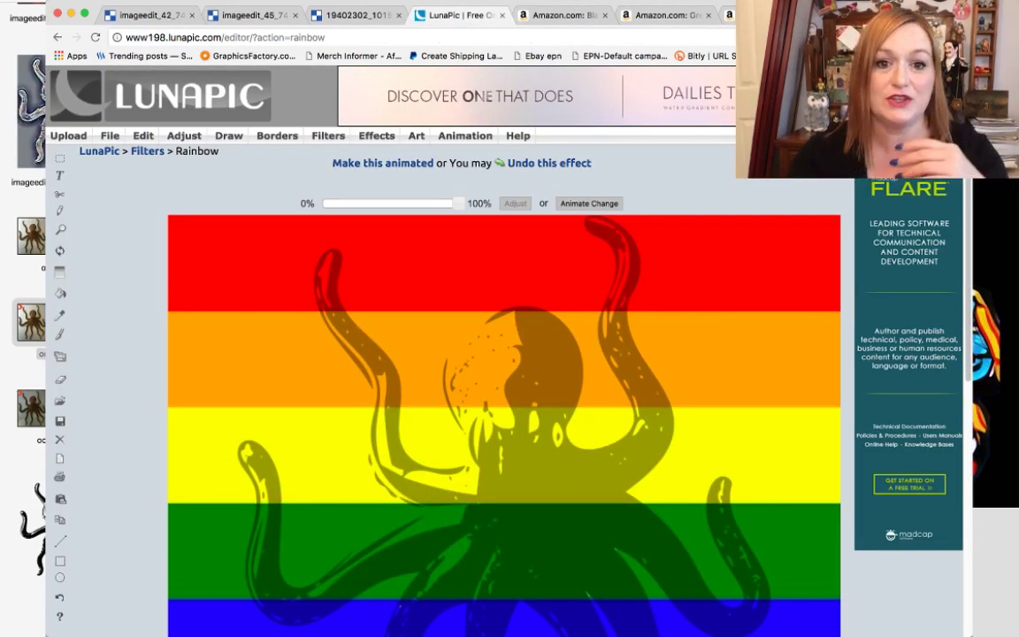
key("super+3")
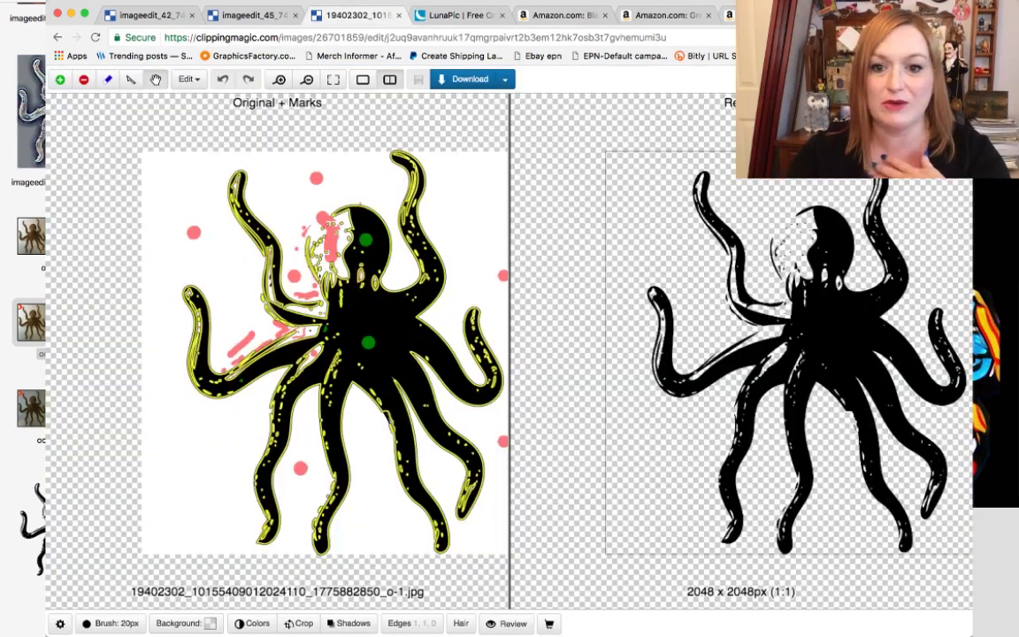
key("super+2")
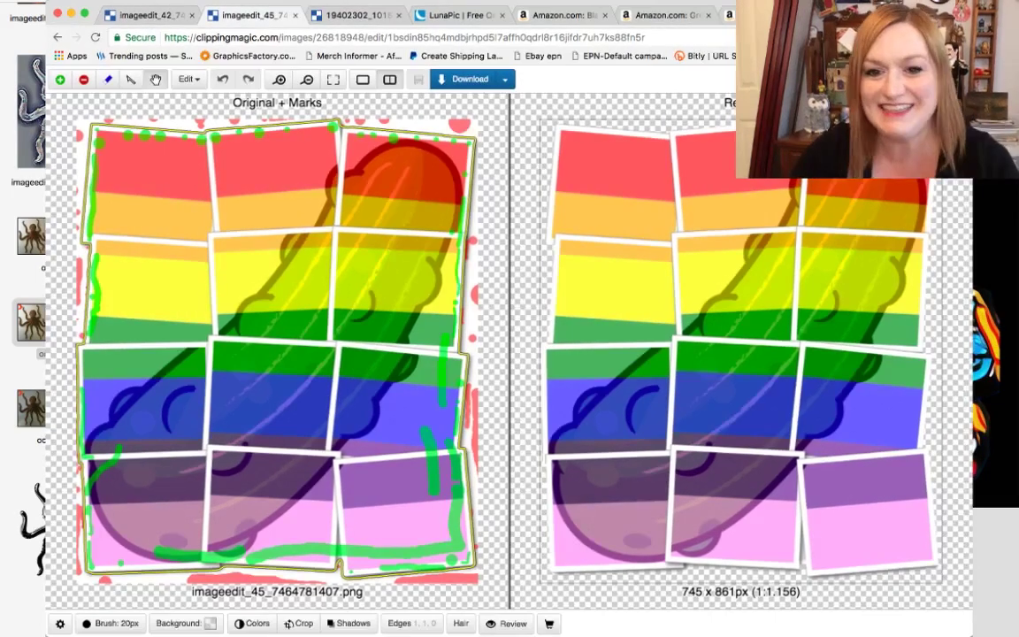
left_click(351, 14)
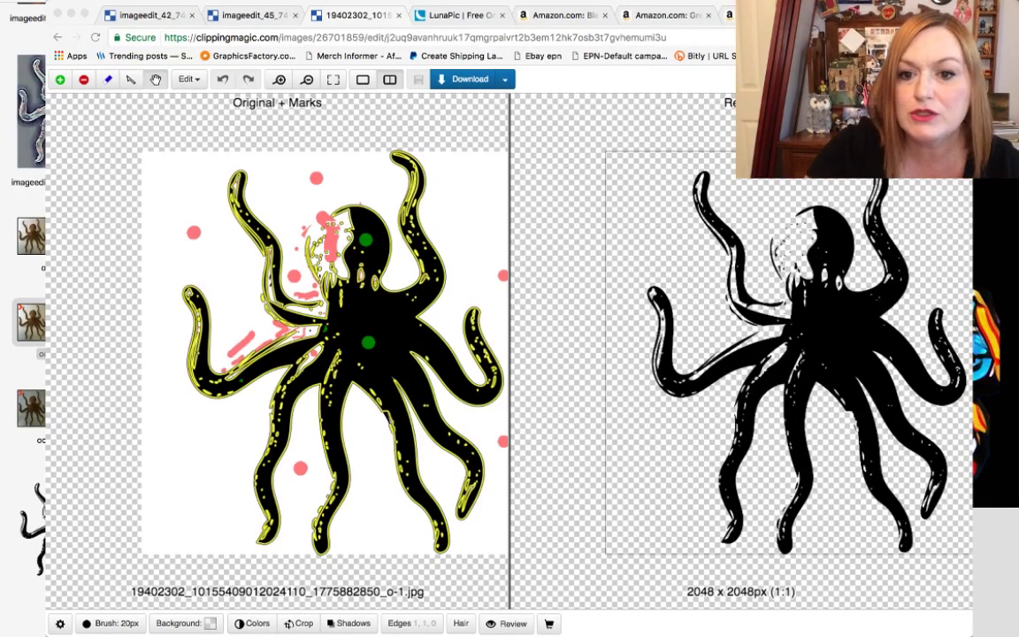
View the Amazon listings of the black, green and abstract octopus T-shirts one after another.
left_click(563, 15)
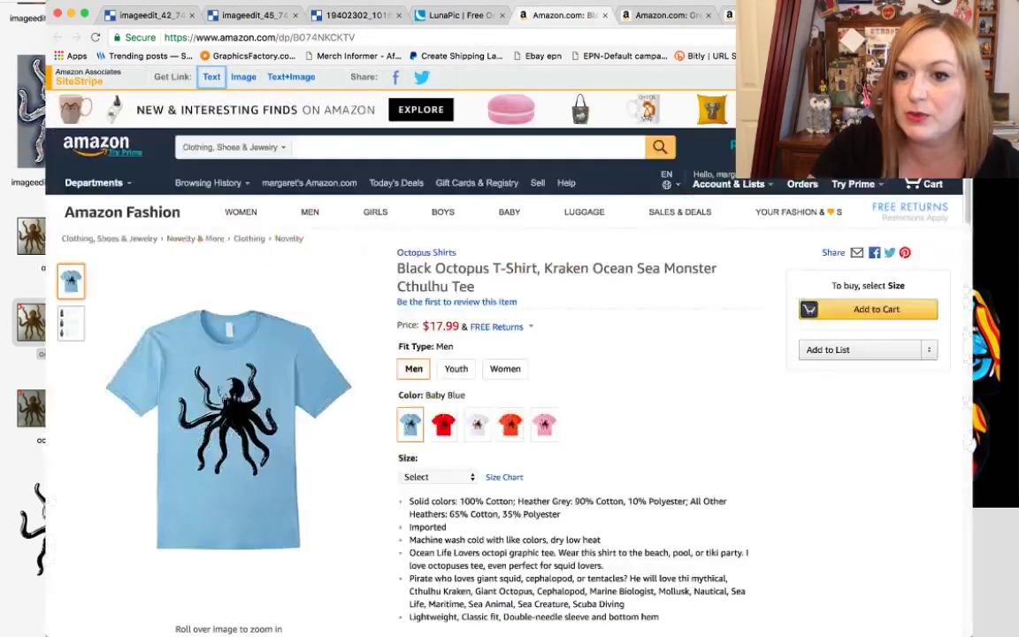
left_click(667, 15)
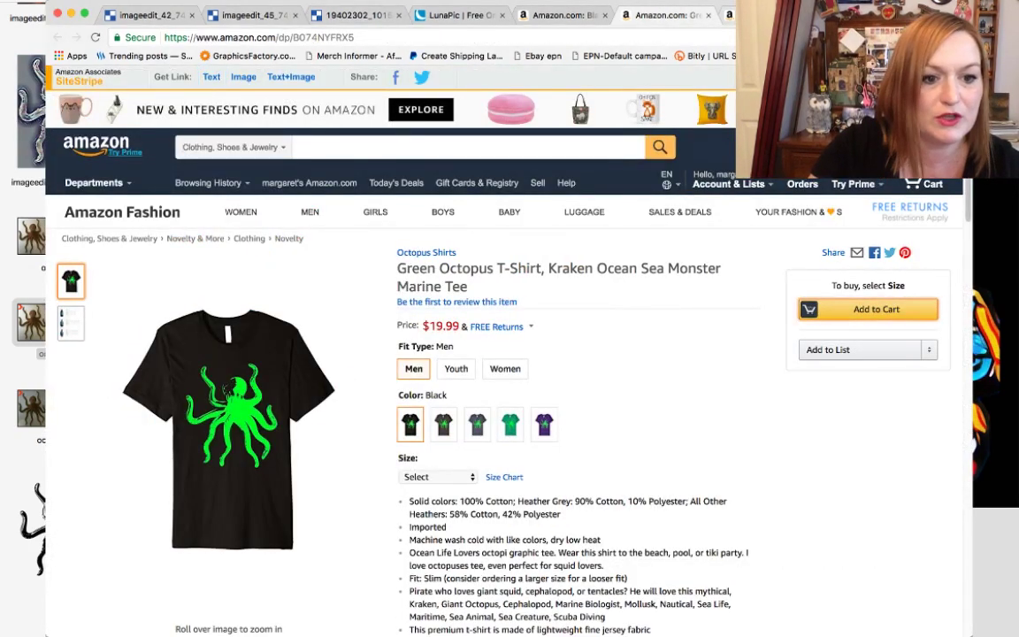
left_click(762, 15)
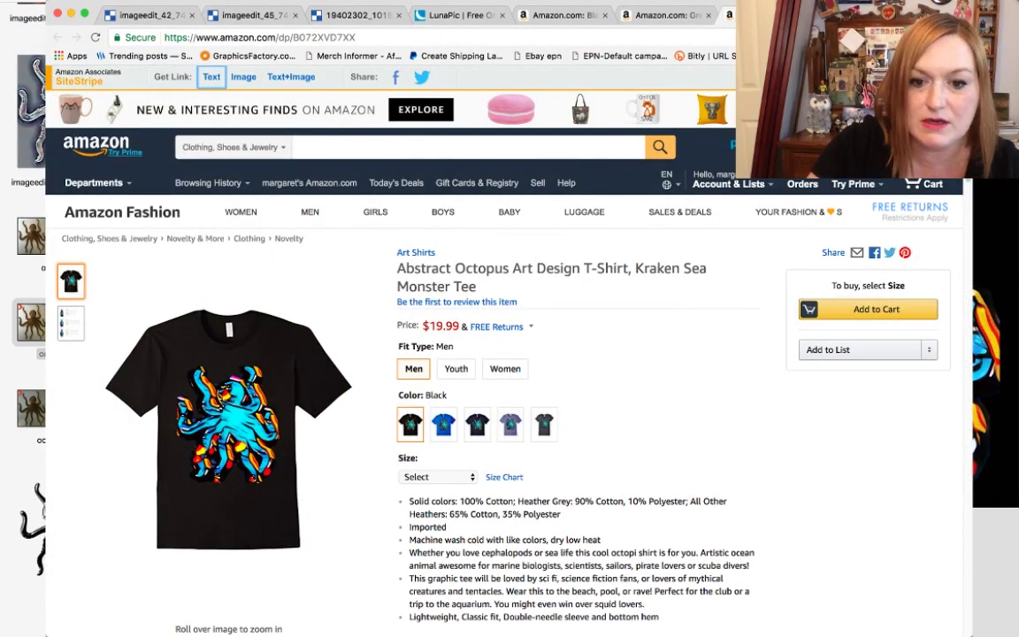
Examine the rainbow trilobite T-shirt listing, highlighting its title and the two custom description bullets.
key("ctrl+Tab")
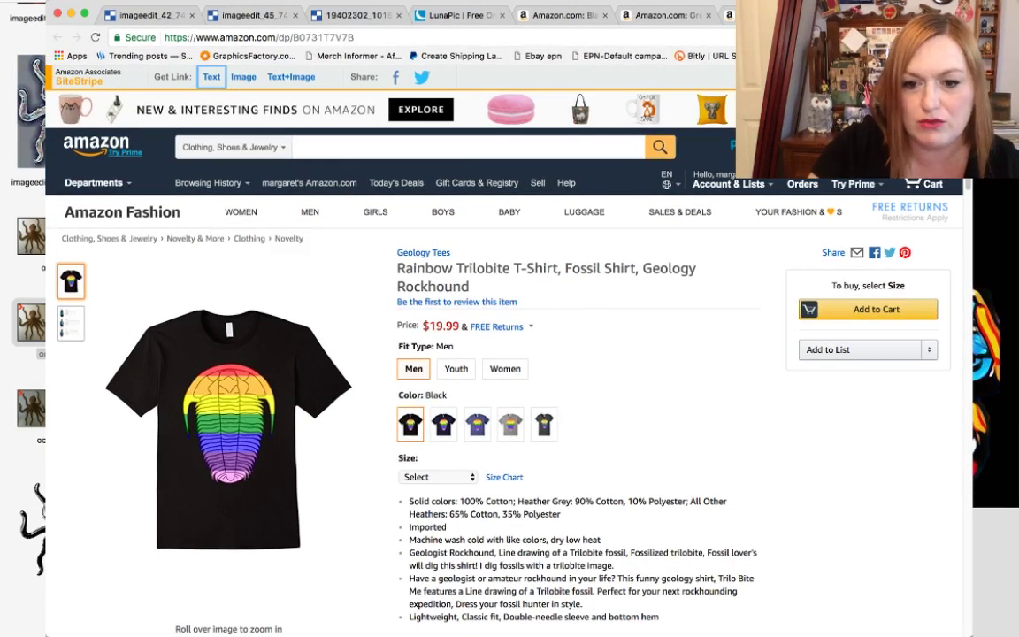
scroll(509, 398, "down", 3)
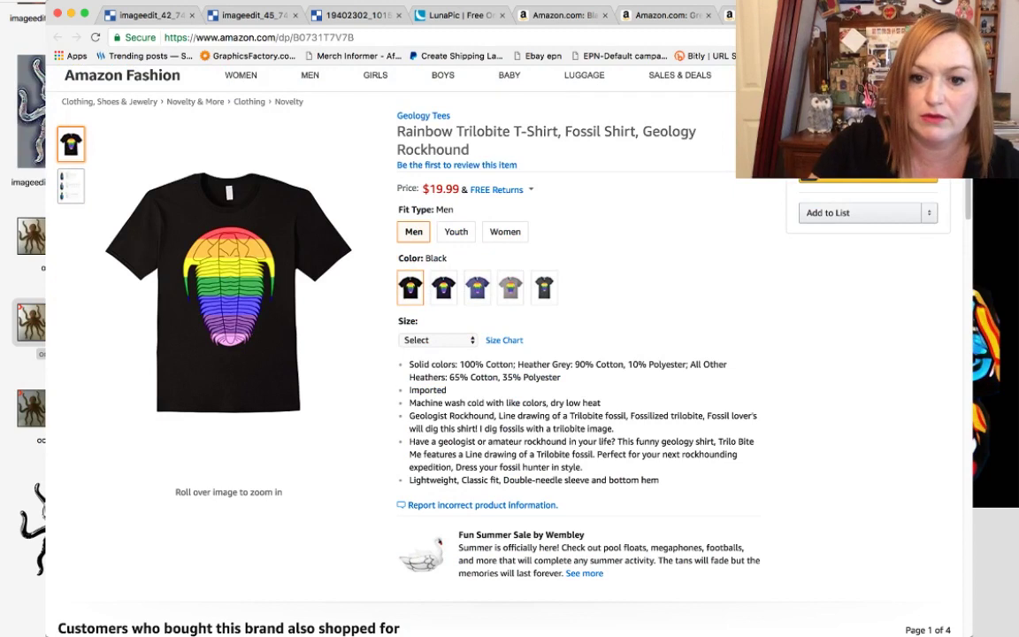
left_click_drag(398, 132, 495, 151)
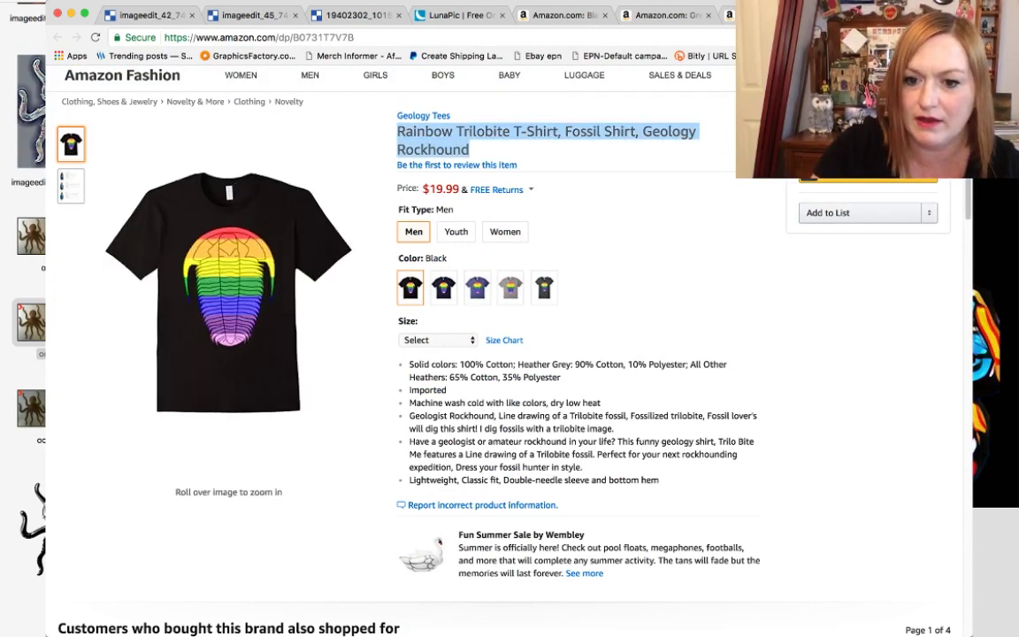
left_click_drag(409, 415, 582, 466)
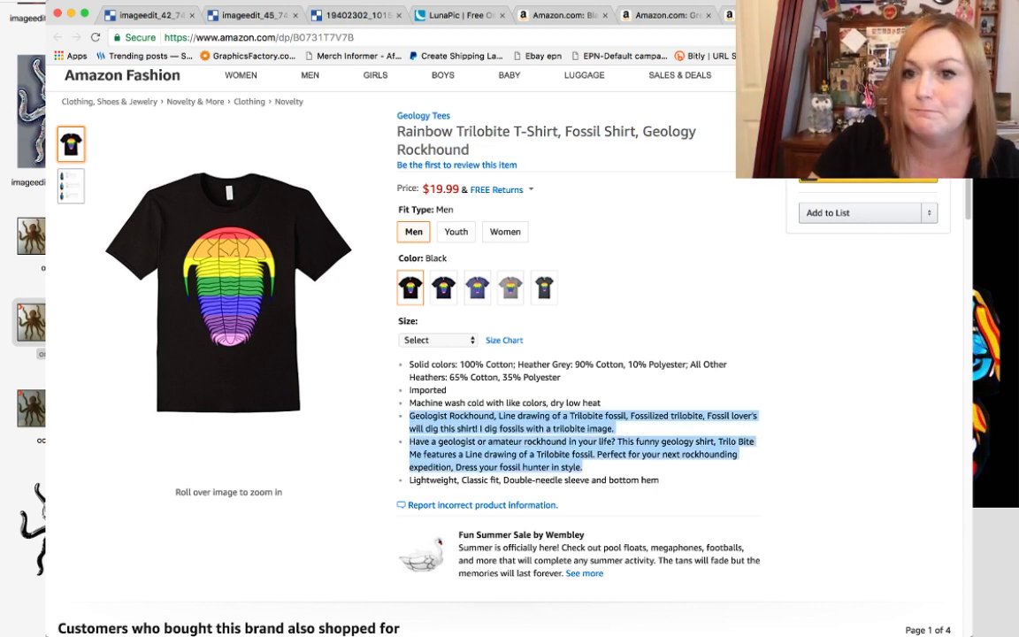
scroll(504, 354, "up", 2)
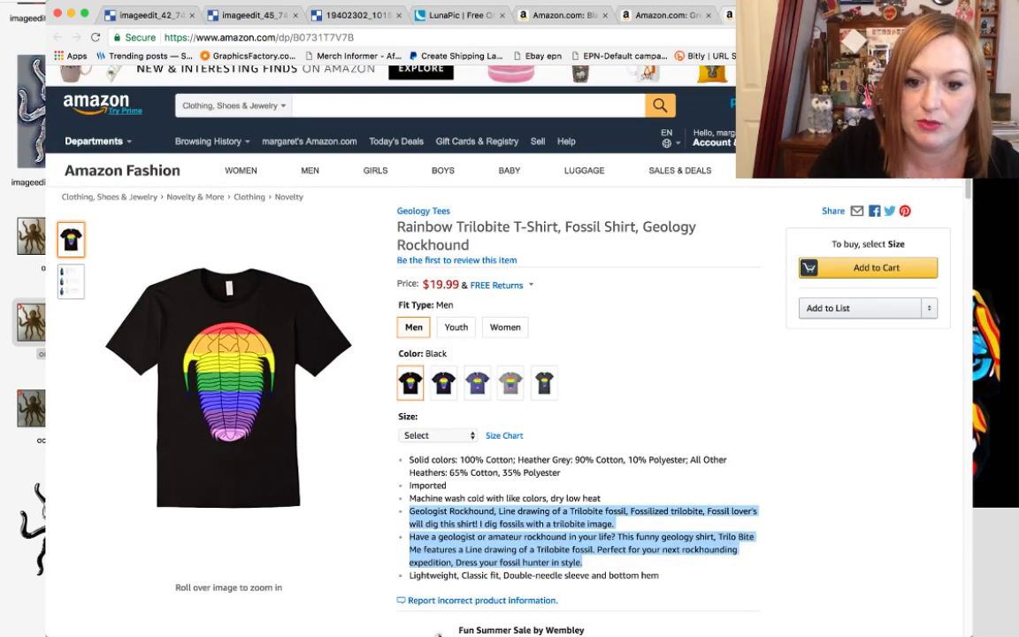
Examine the abstract octopus T-shirt listing, highlighting its custom description bullets and the closing club and aquarium sentences.
left_click(771, 15)
scroll(504, 354, "down", 2)
left_click_drag(409, 483, 645, 534)
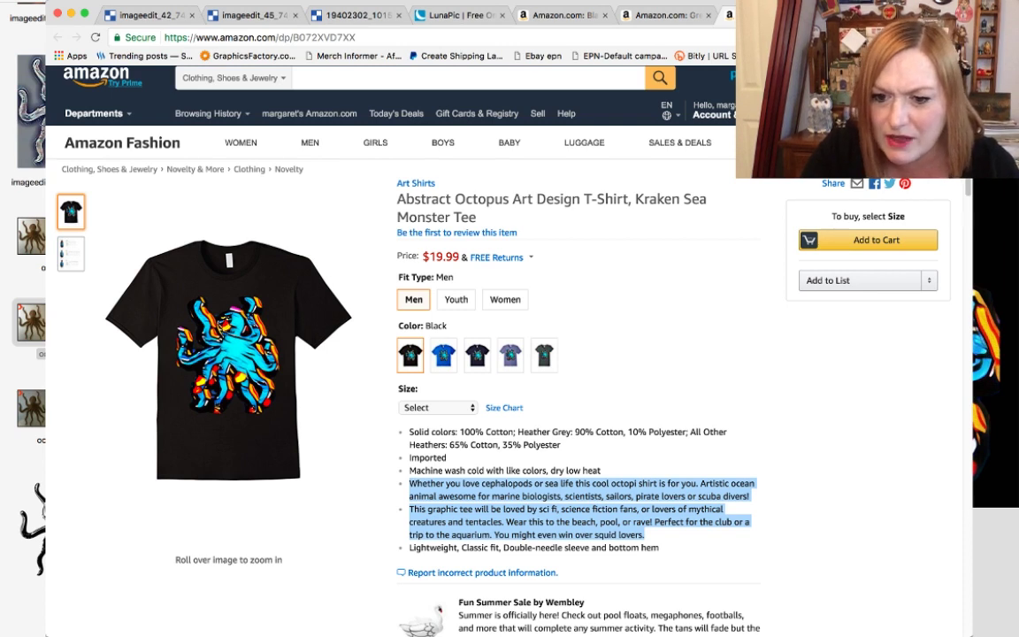
left_click(582, 509)
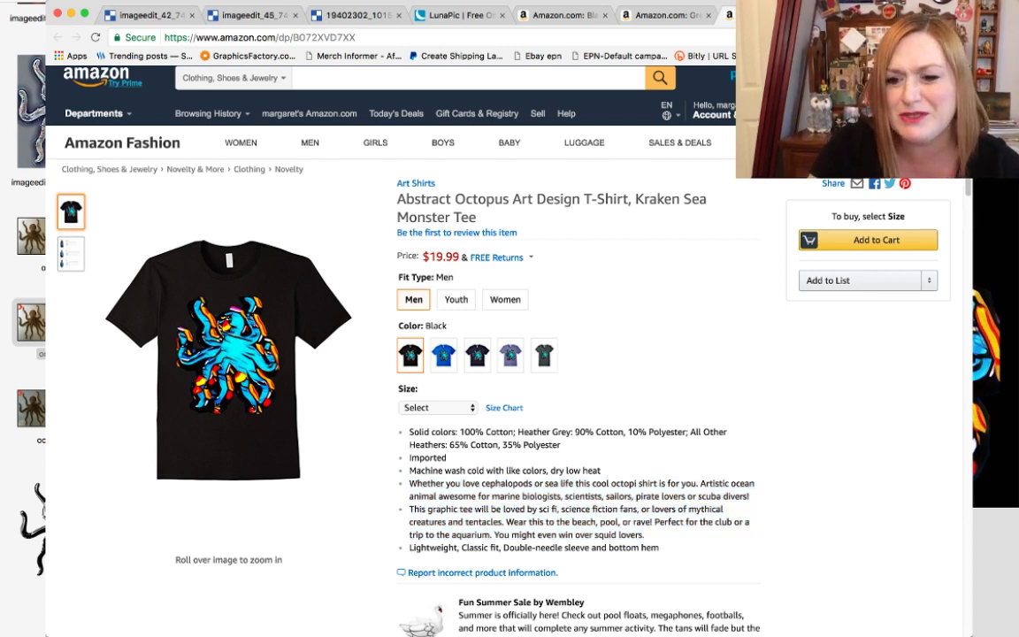
left_click_drag(624, 522, 646, 535)
left_click(644, 535)
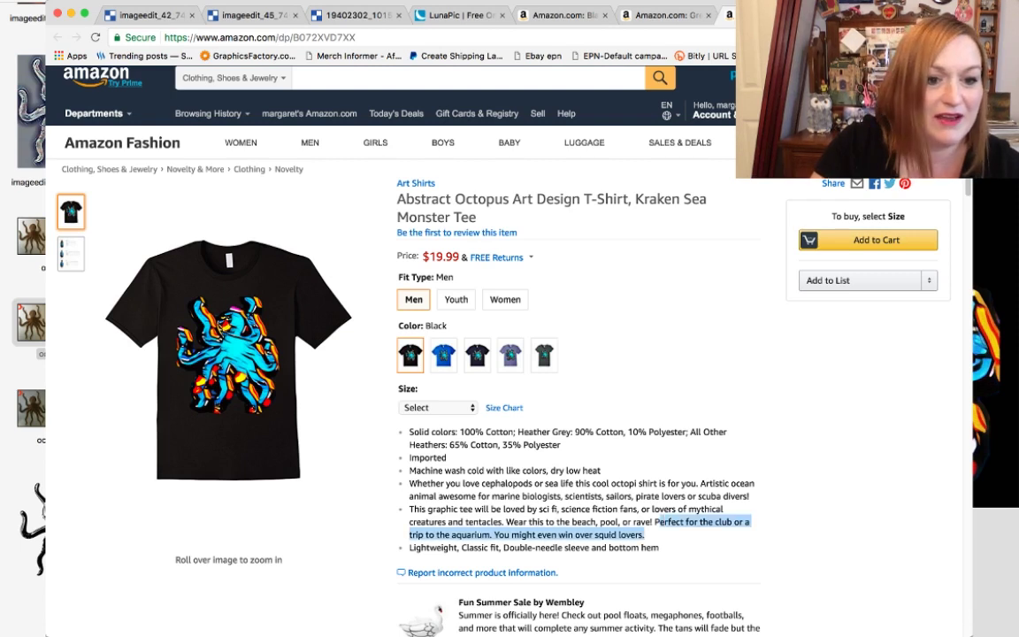
left_click(646, 535)
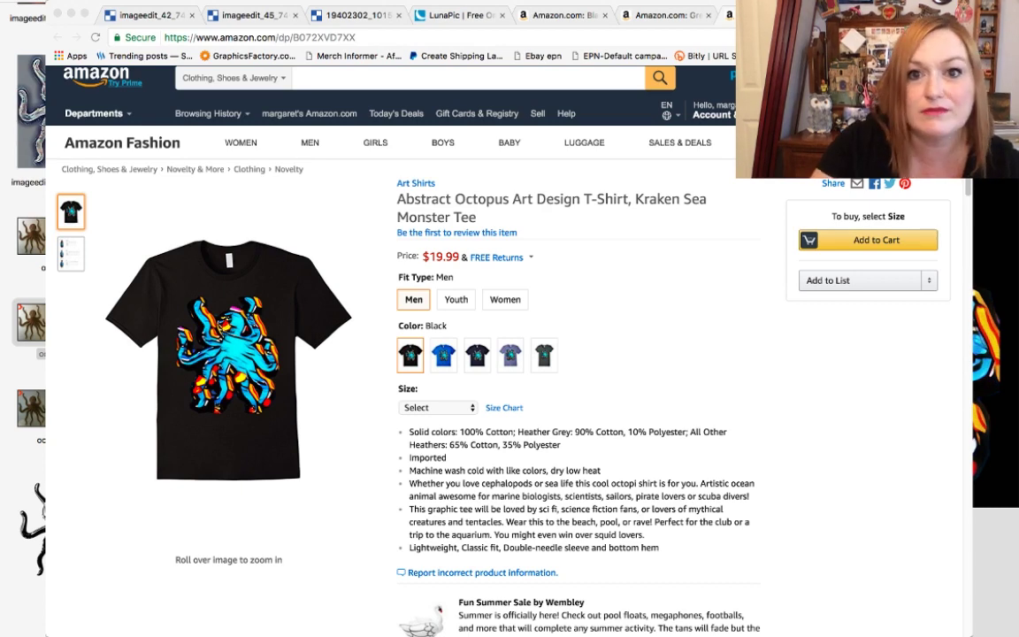
Leave the Amazon listing to view the rainbow pickle collage and the rainbow trilobite cutouts in Clipping Magic.
mouse_move(167, 283)
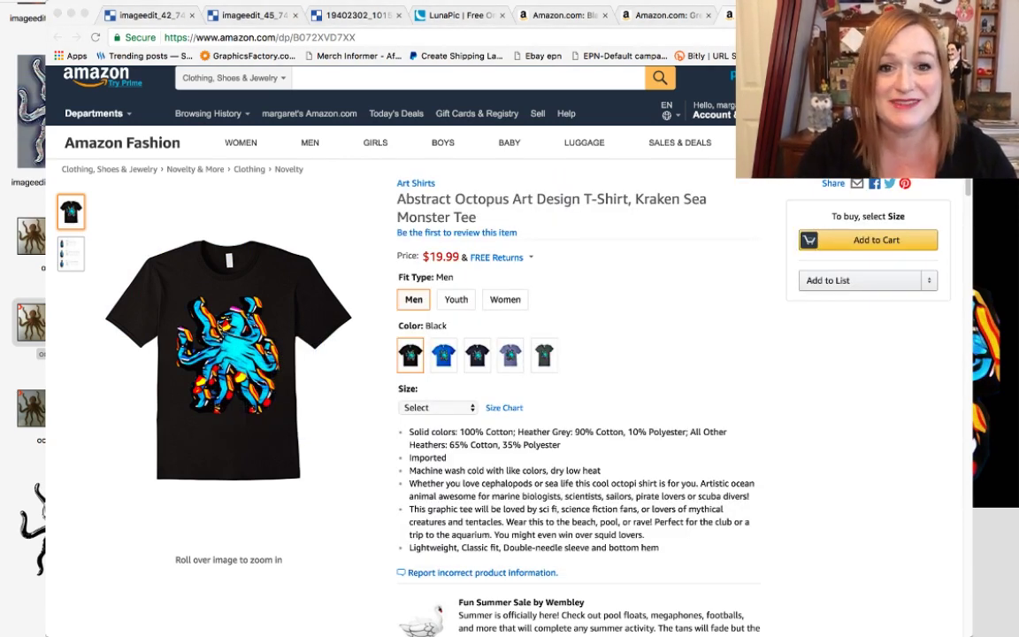
left_click(251, 15)
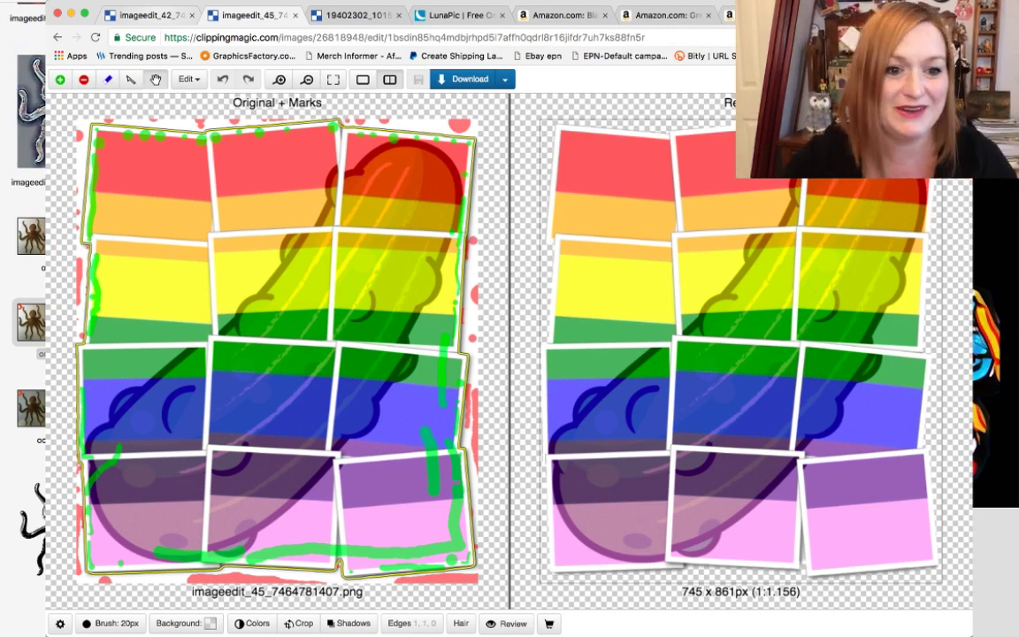
left_click(173, 14)
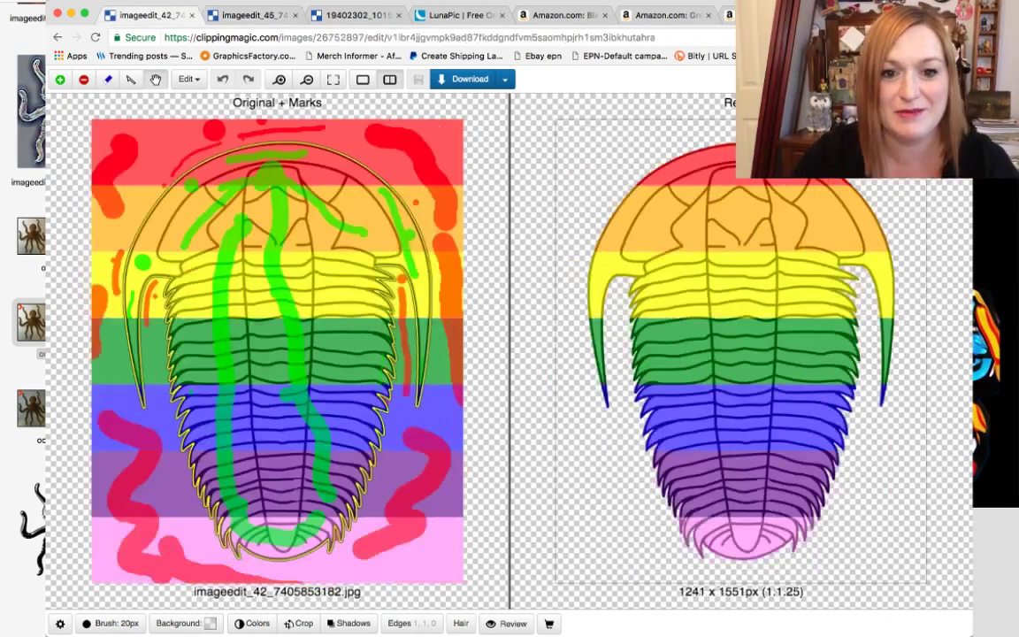
Compare the rainbow pickle collage, black octopus and rainbow trilobite cutouts in Clipping Magic.
left_click(237, 14)
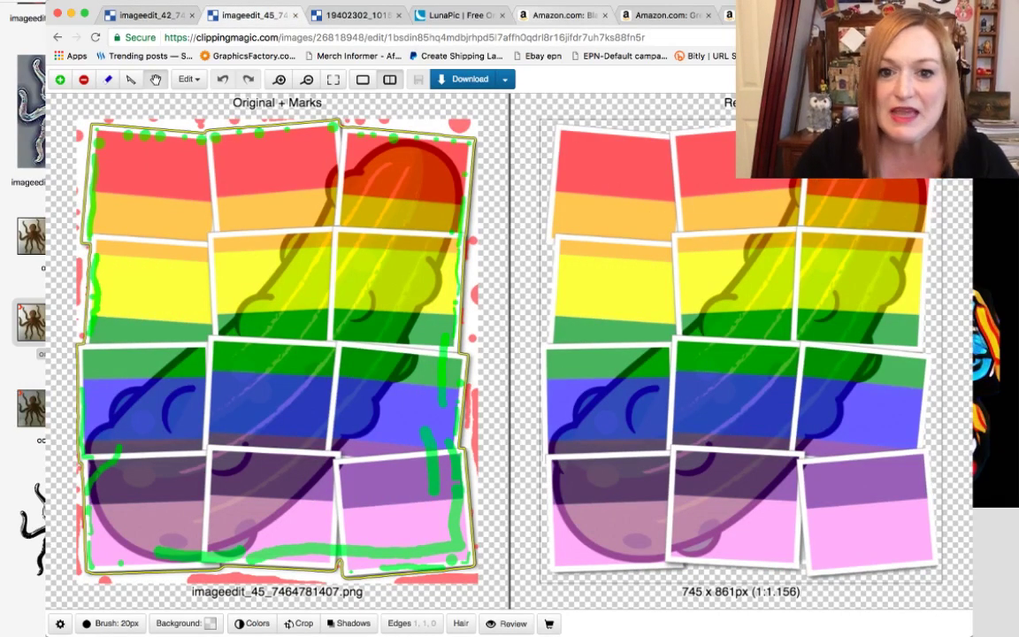
key("ctrl+Tab")
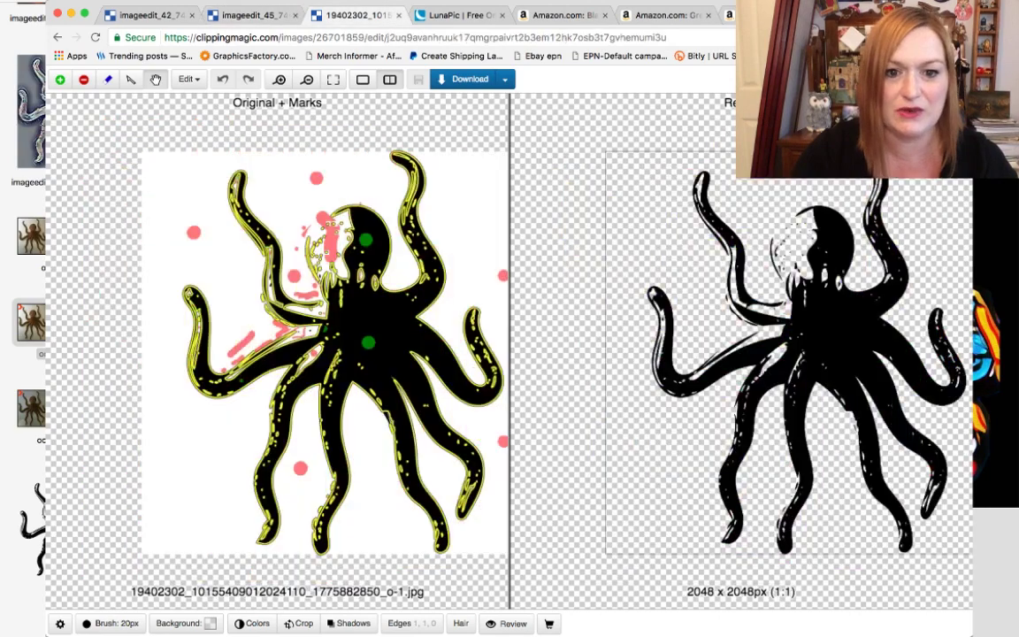
key("super+1")
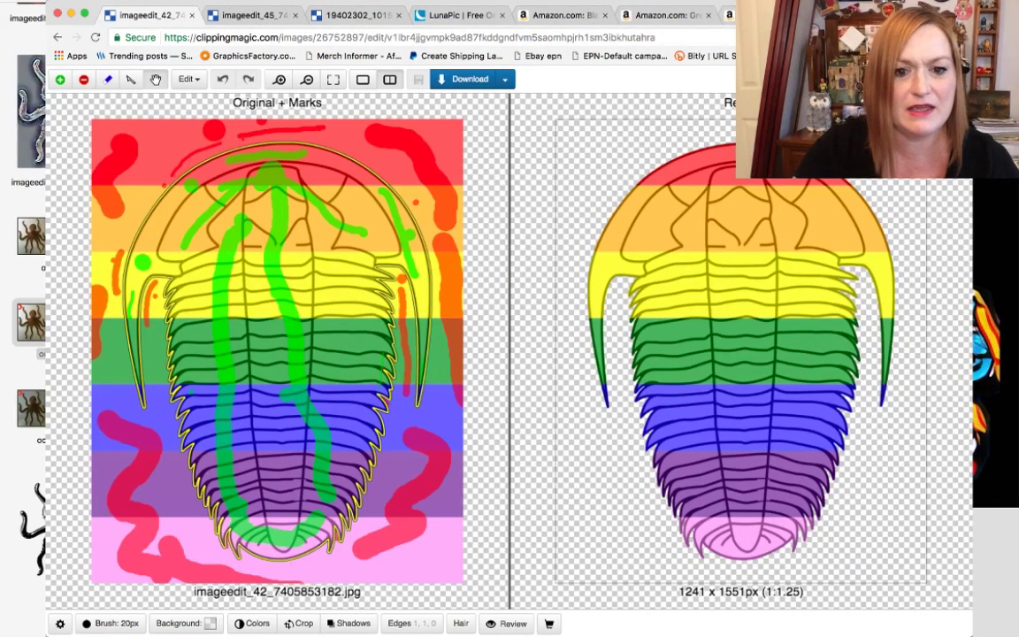
Switch to the image viewer and go back from the three-panel octopuss.jpg collage to the grey-and-beige octopus.
left_click(33, 314)
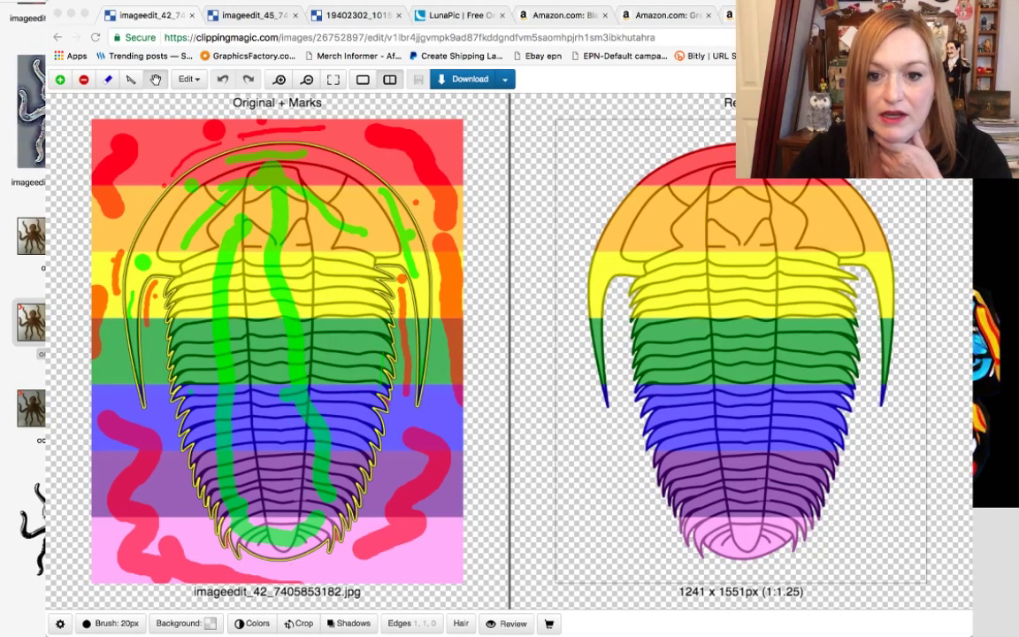
key("super+Tab")
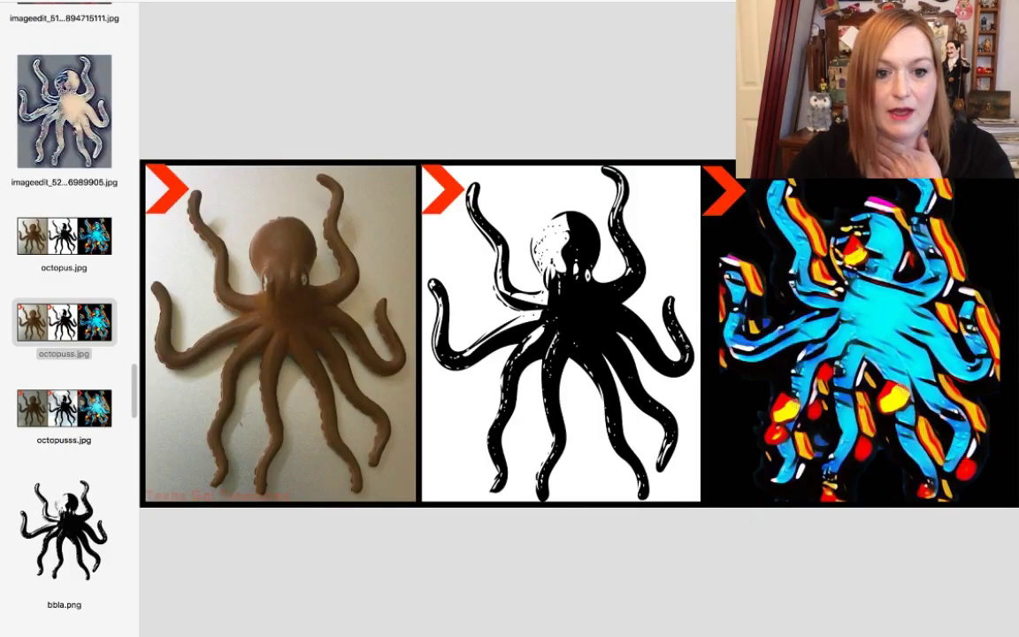
key("super+Tab")
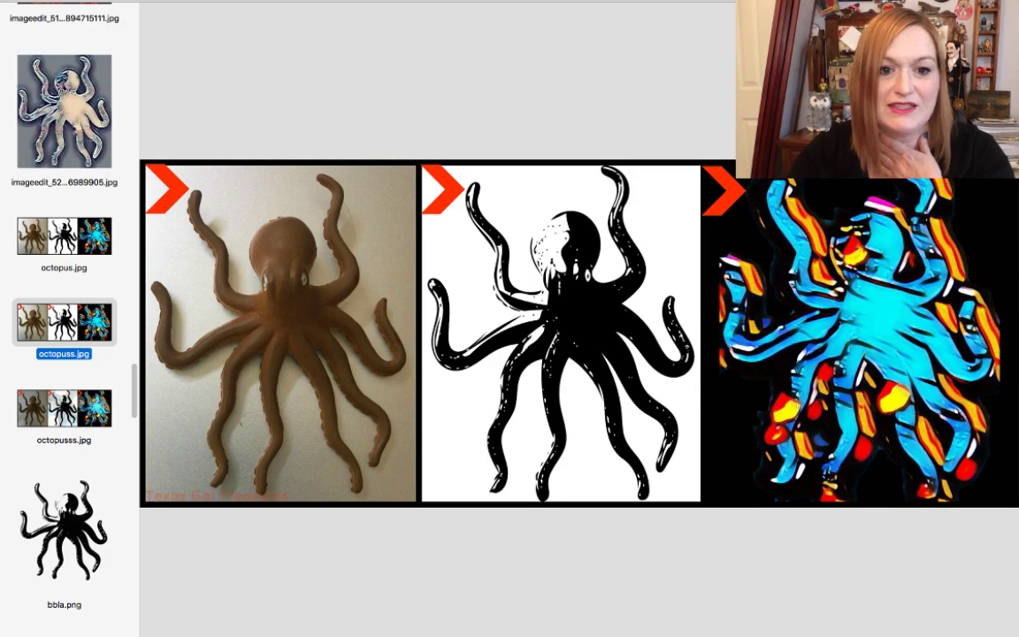
scroll(64, 318, "up", 10)
key("Up")
key("Up")
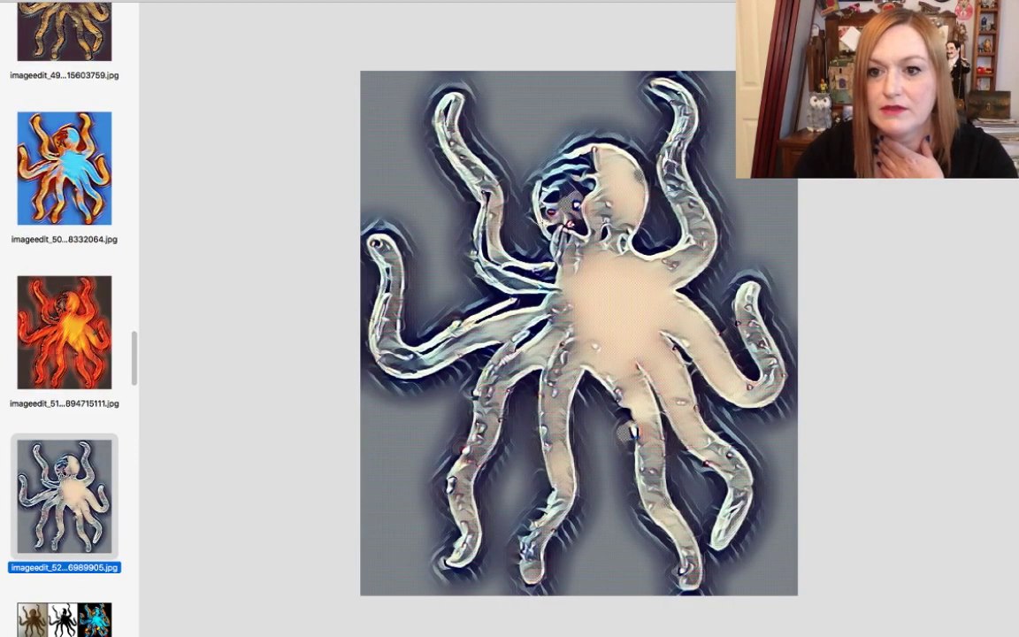
Go back through all the stylised octopus versions to the original photo of the brown octopus.
key("Up")
key("Up")
key("Up")
key("Up")
key("Up")
key("Up")
key("Up")
key("Up")
key("Up")
key("Up")
key("Up")
key("Up")
key("Up")
key("Up")
key("Up")
key("Up")
key("Up")
key("Up")
key("Up")
key("Up")
key("Up")
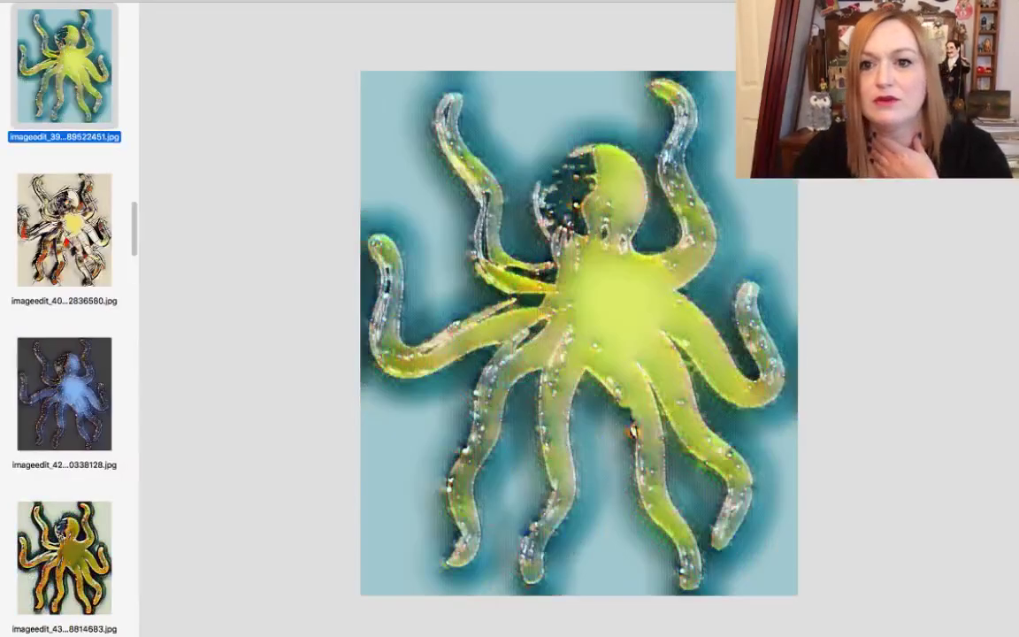
key("Up")
key("Up")
key("Up")
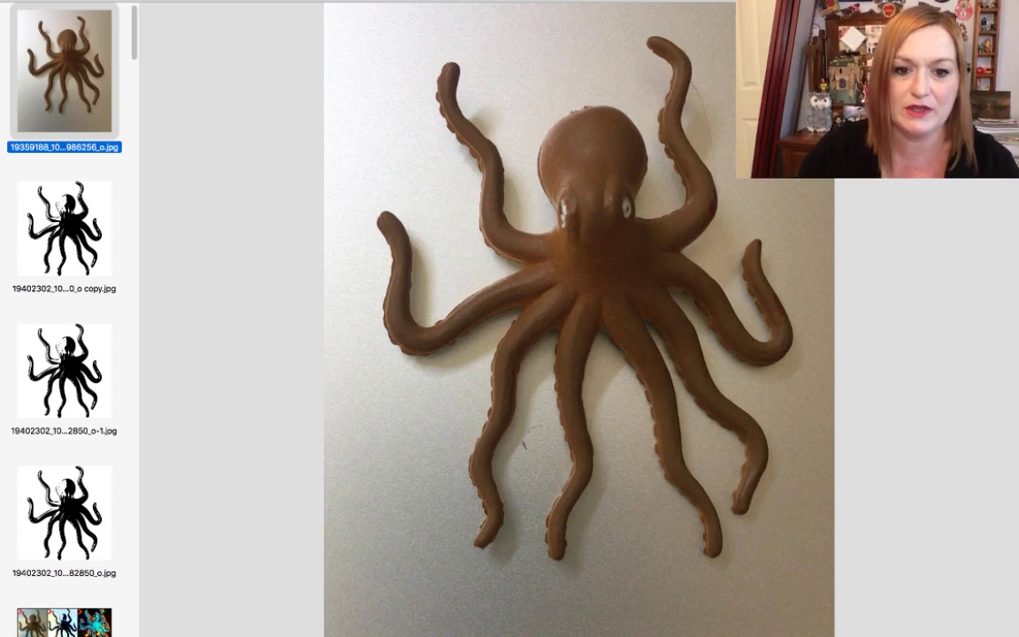
View the black-and-white octopus copies that follow the original photo.
key("Down")
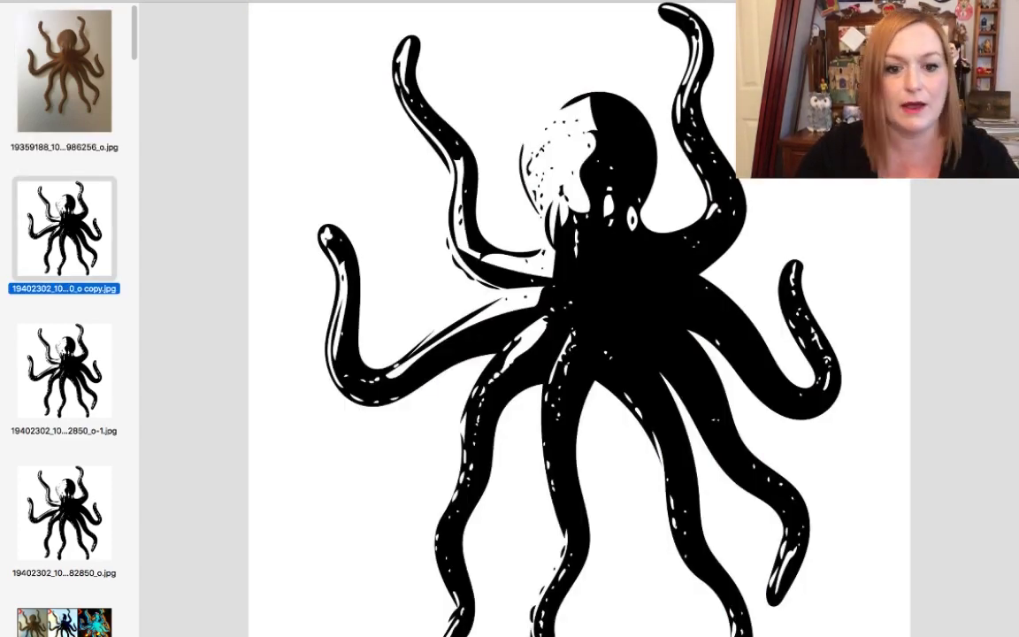
key("Down")
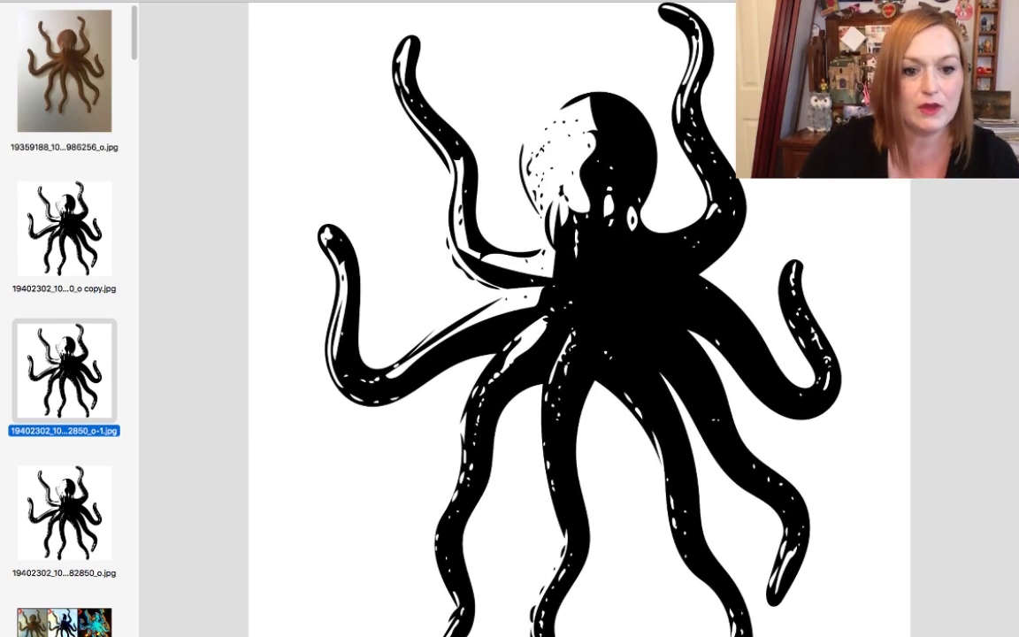
scroll(64, 318, "down", 2)
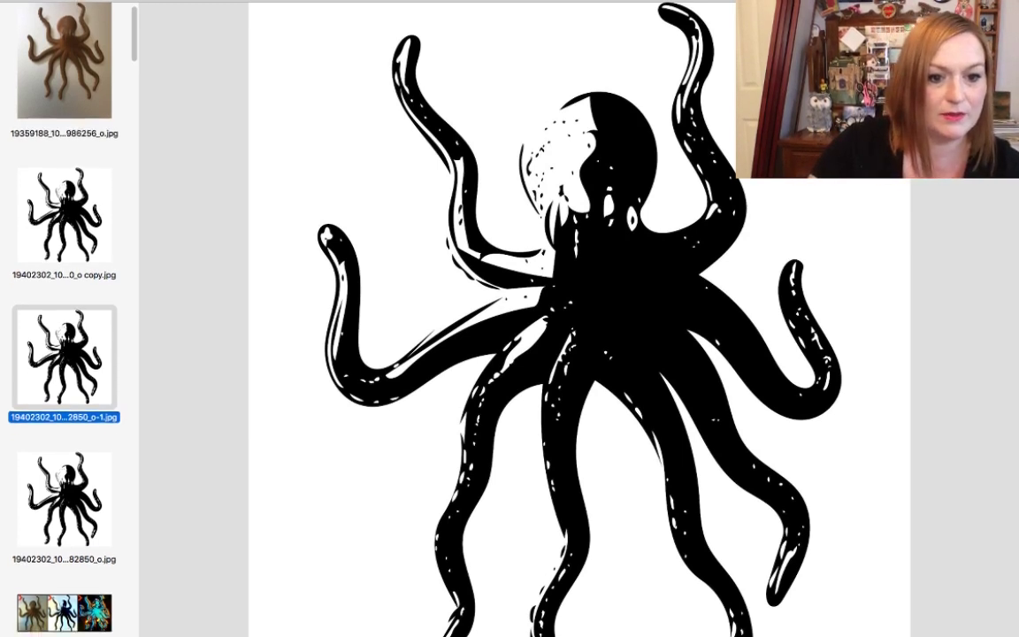
key("super+Tab")
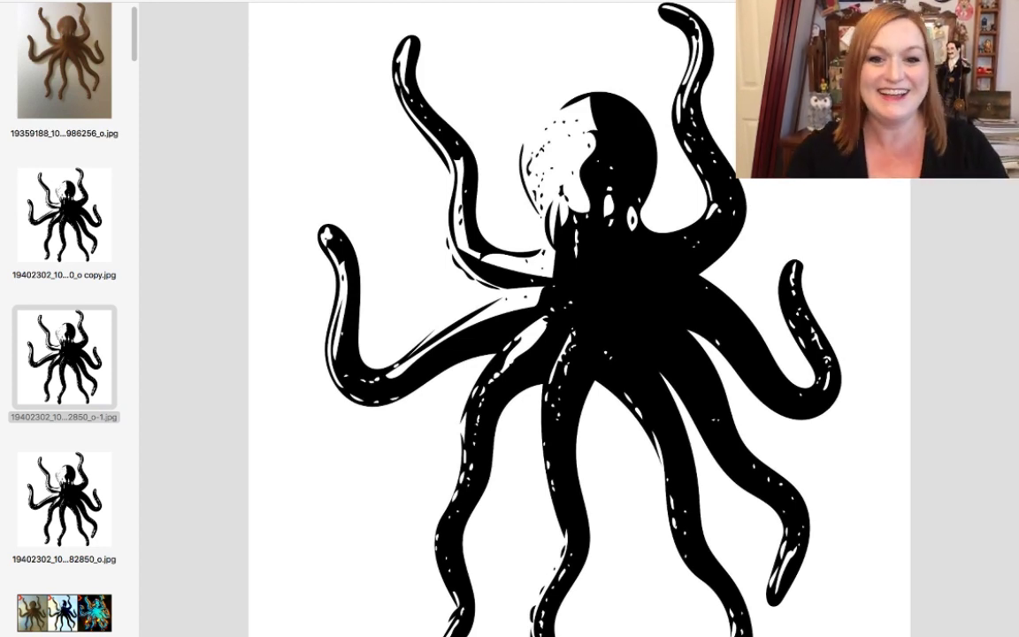
key("super+Tab")
key("Down")
key("Down")
key("Up")
scroll(64, 398, "down", 1)
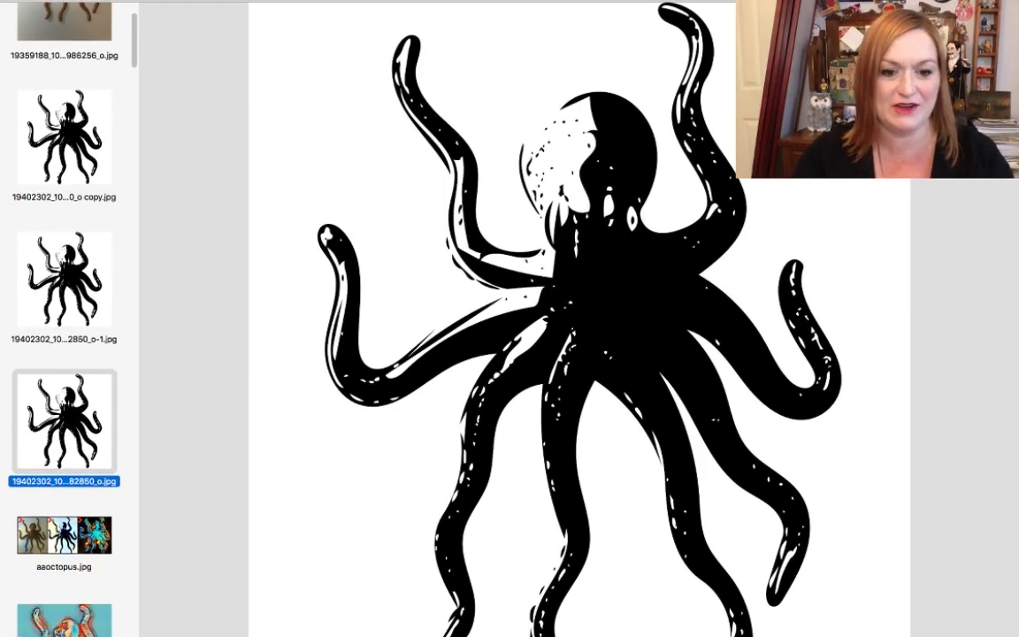
View the aaoctopus.jpg collage, the teal-and-orange octopus and the grey sketch-style octopus.
key("Down")
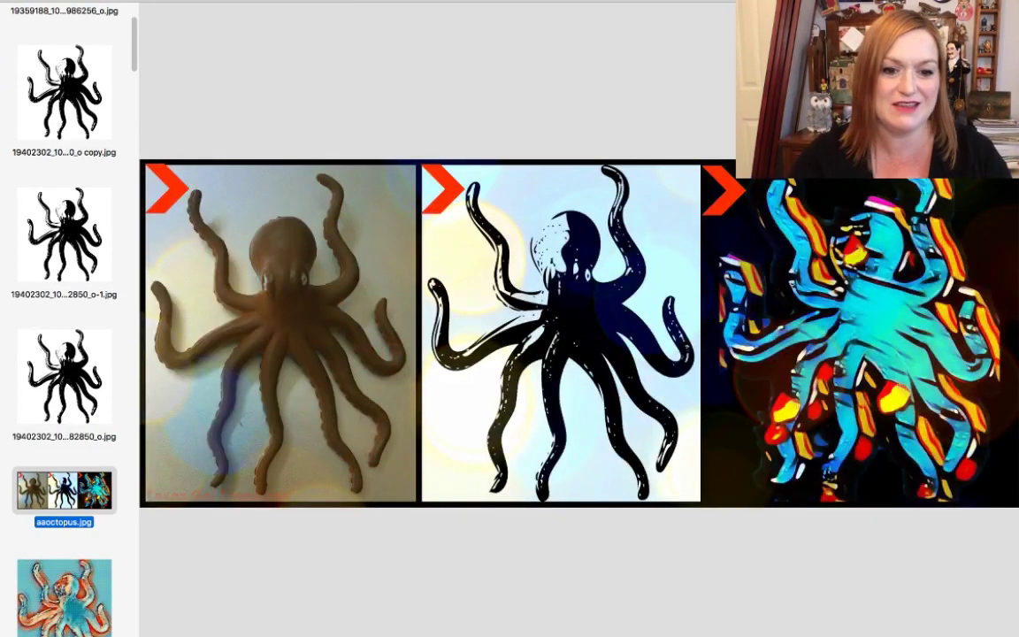
scroll(64, 318, "down", 7)
scroll(64, 354, "down", 4)
left_click(63, 376)
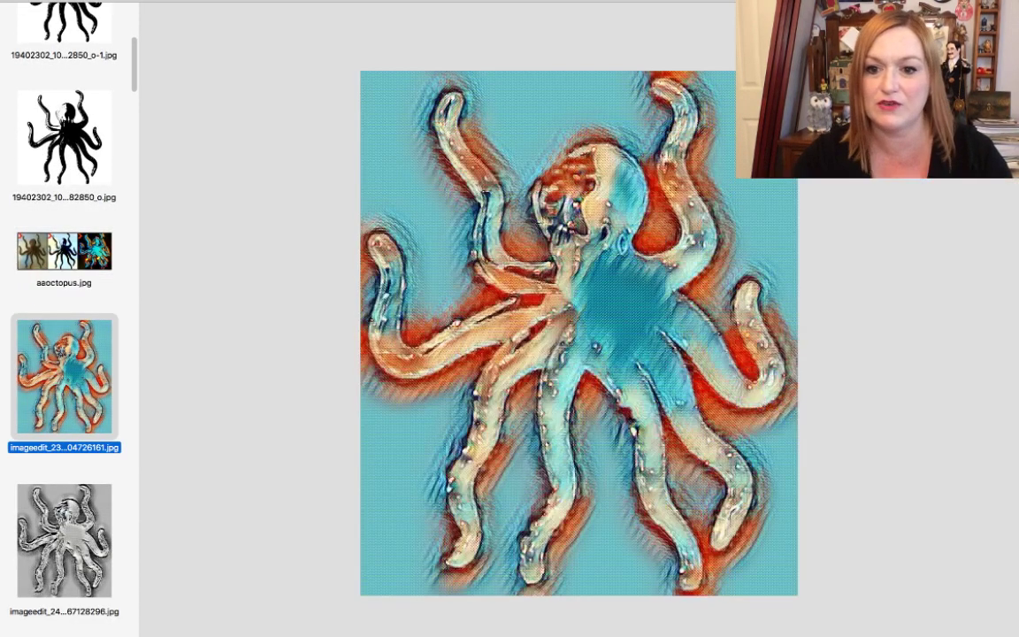
scroll(64, 319, "down", 5)
scroll(64, 319, "down", 1)
left_click(63, 380)
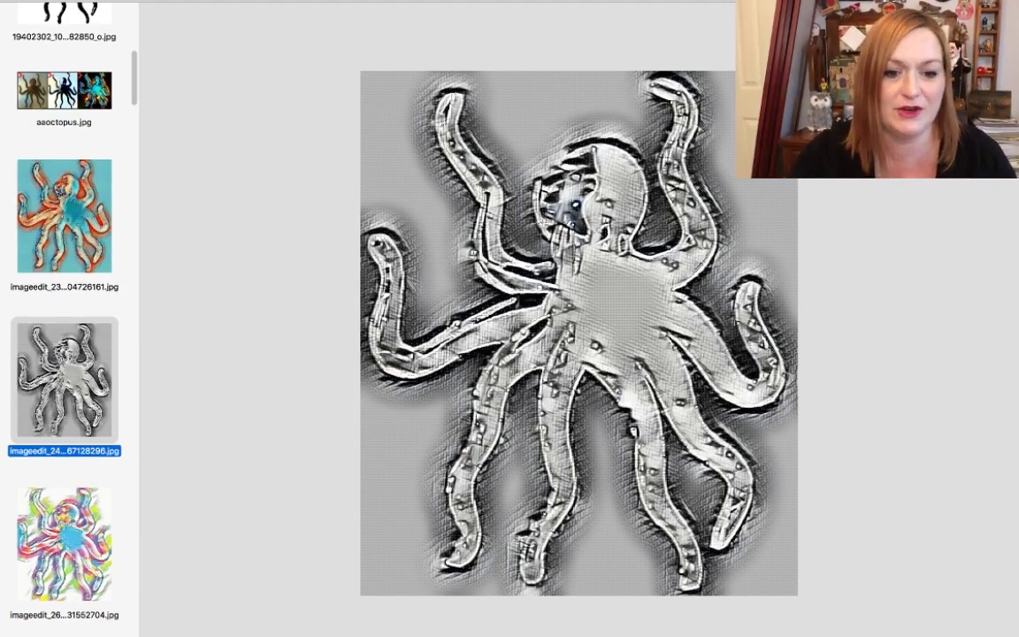
View the next stylised octopuses, from the multicoloured one on white through the pink one to the blue-green one on dark.
scroll(58, 288, "down", 1)
key("Down")
scroll(64, 319, "down", 3)
key("Down")
scroll(59, 286, "down", 4)
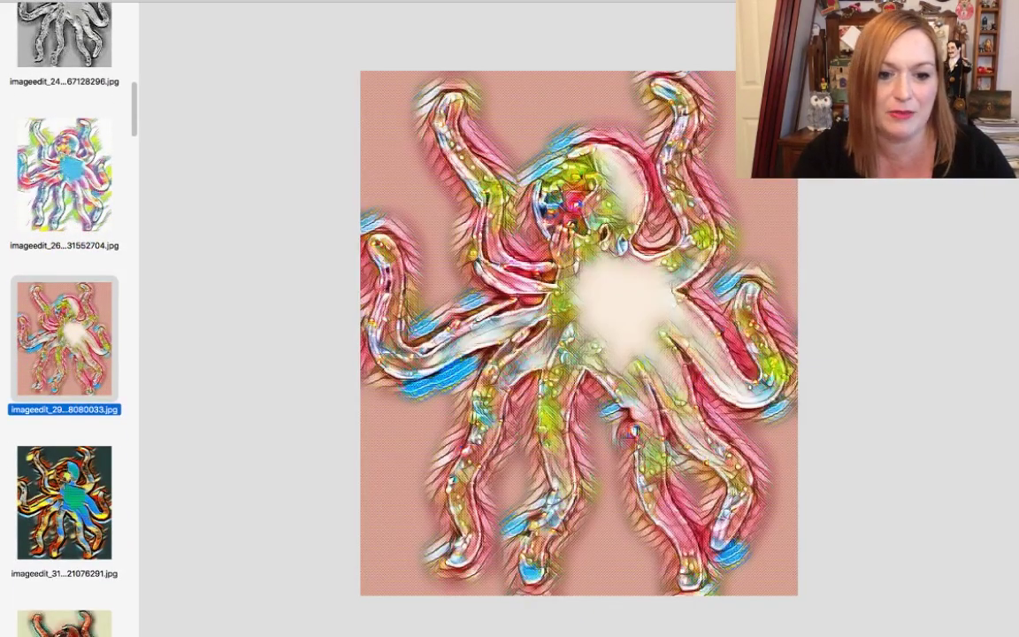
scroll(64, 318, "down", 2)
key("Down")
scroll(63, 318, "down", 2)
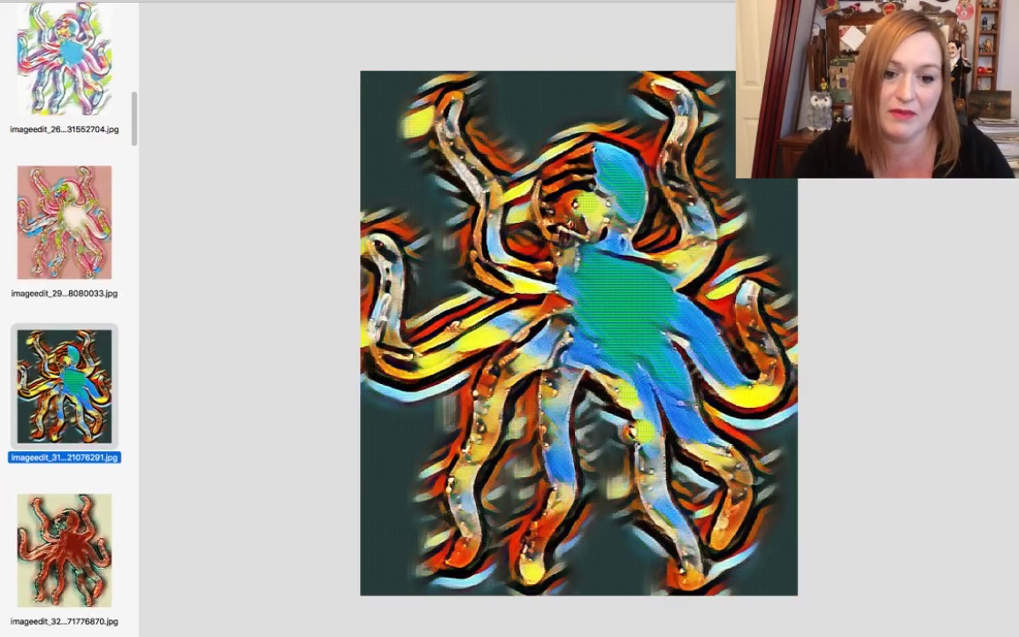
View the dark red octopus on cream and the pastel rainbow octopus on white.
scroll(64, 318, "down", 2)
key("Down")
scroll(64, 319, "down", 3)
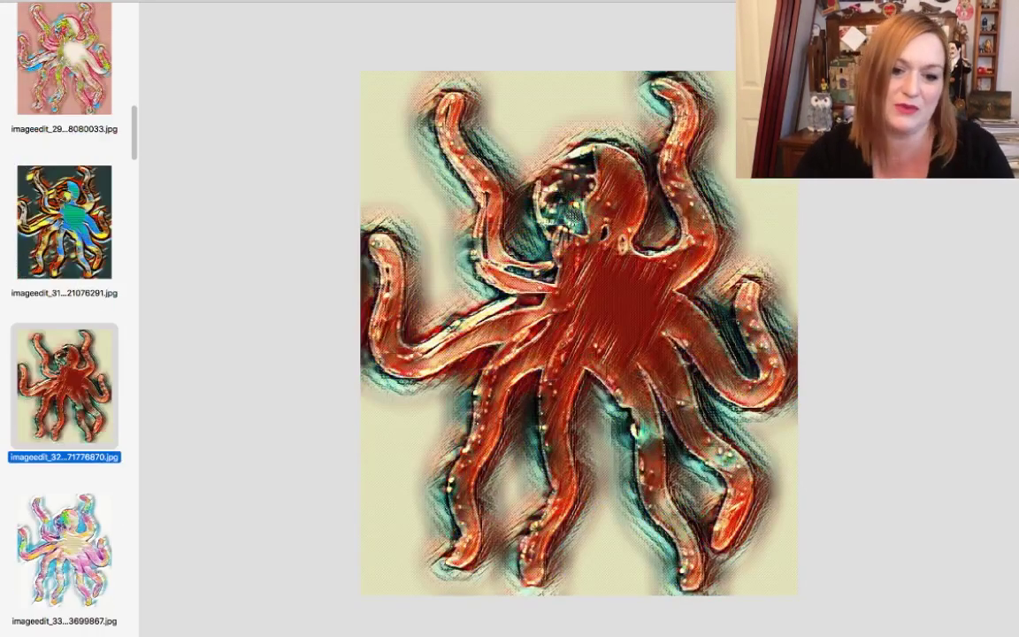
scroll(63, 318, "down", 2)
key("Down")
scroll(64, 318, "down", 8)
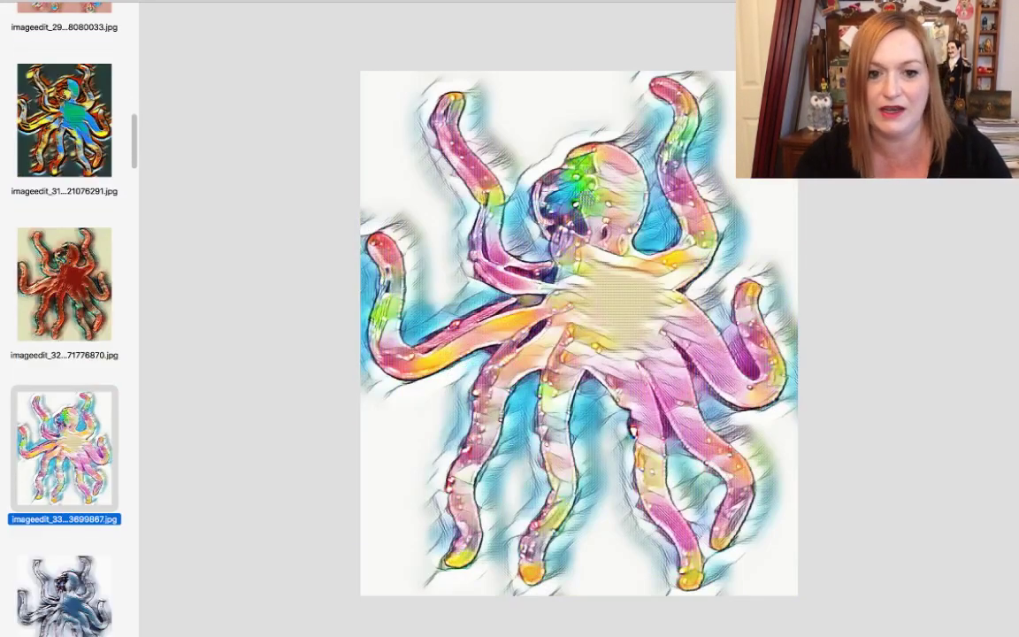
scroll(64, 318, "down", 1)
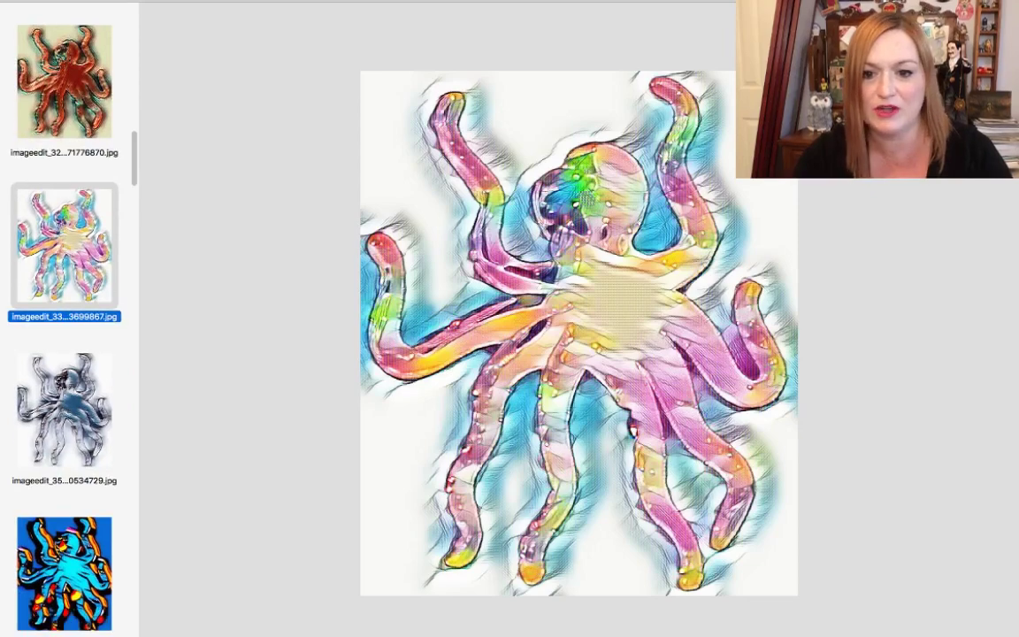
View the blue-grey octopus, the bright cyan one on blue, and the cream one with red shadows.
key("Down")
scroll(64, 318, "down", 4)
key("Down")
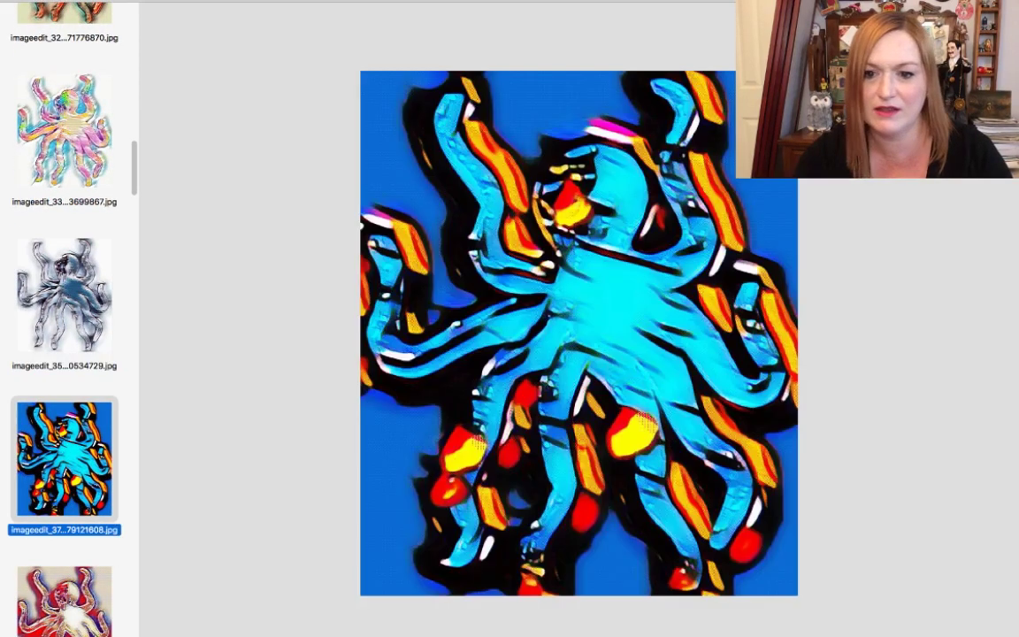
scroll(63, 318, "down", 8)
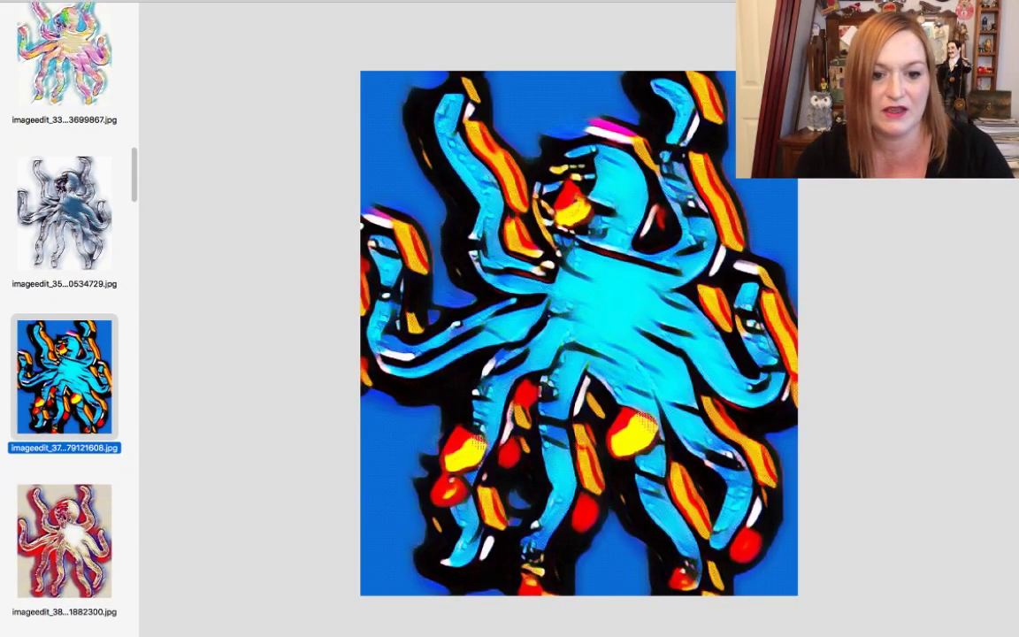
key("Down")
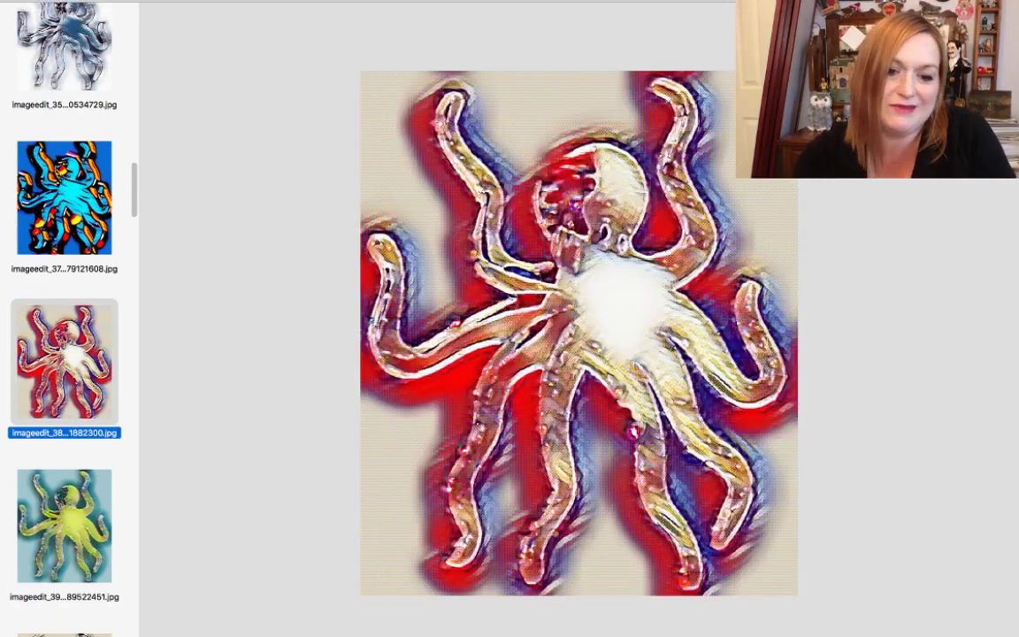
View the lime green octopus, the cracked black-and-yellow one and the sparkling blue one on dark grey.
scroll(64, 318, "down", 2)
scroll(63, 319, "down", 2)
key("Down")
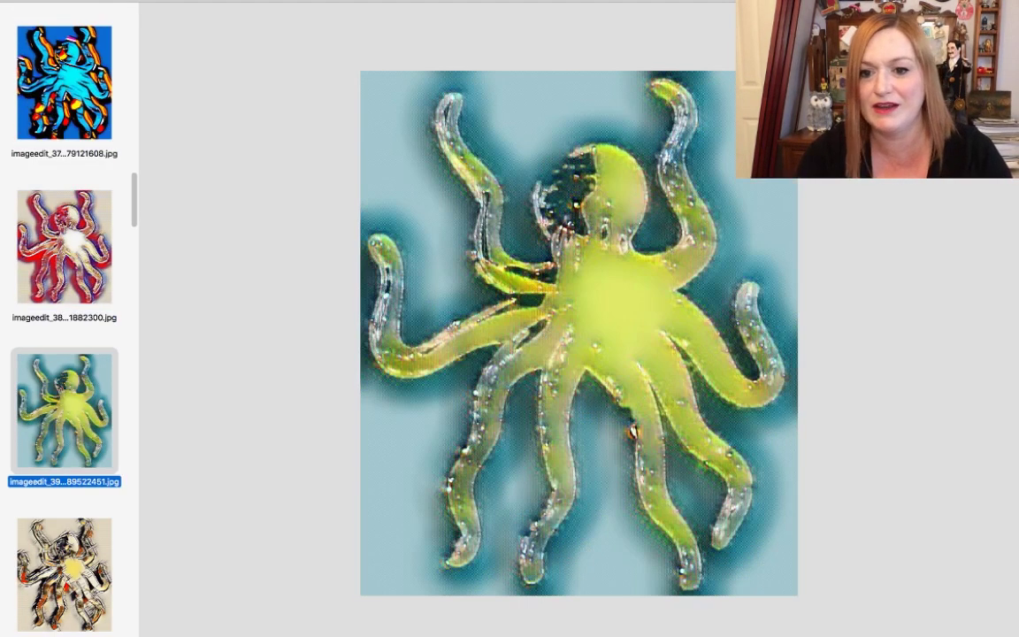
scroll(63, 319, "down", 7)
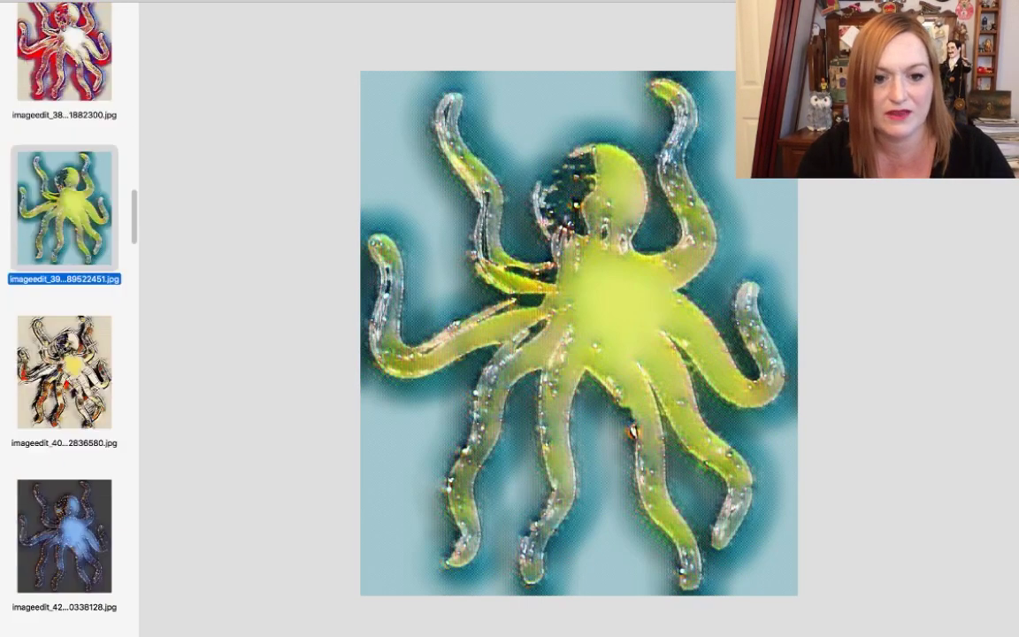
key("Down")
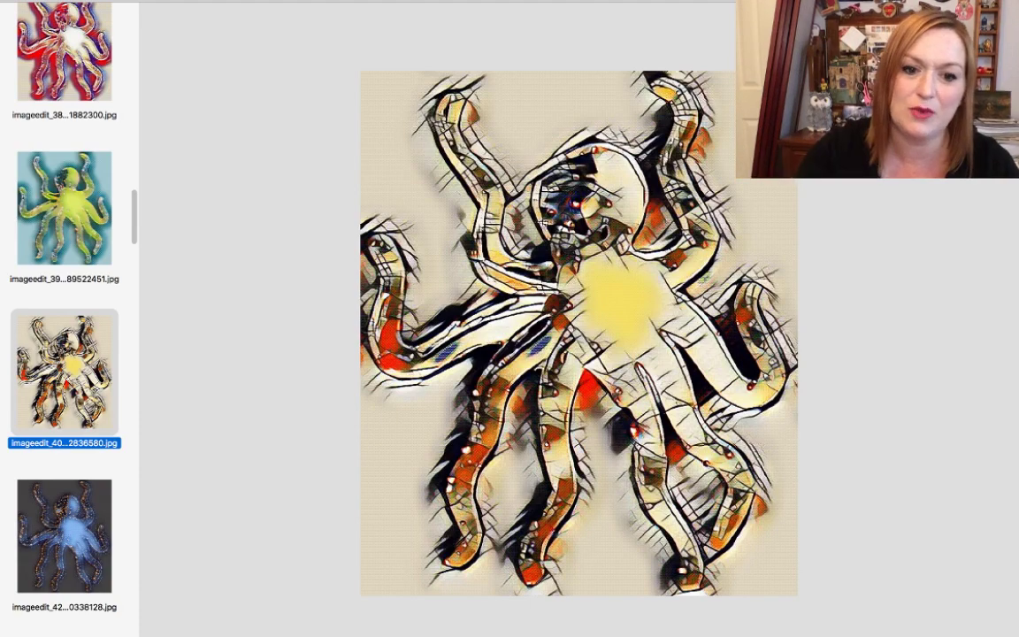
key("Down")
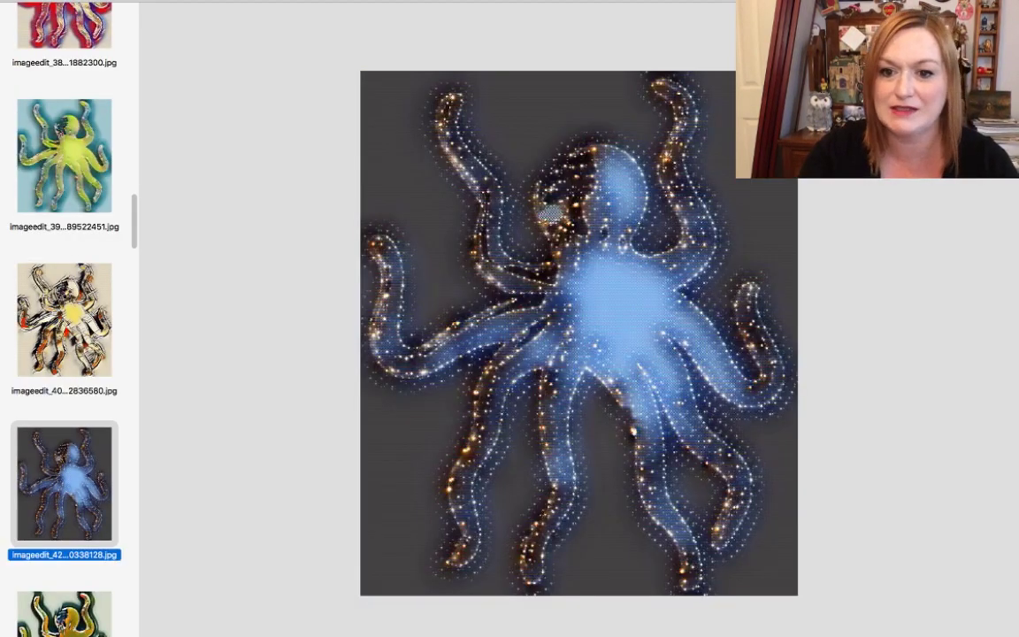
Move past the golden octopus to view the orange-striped octopus on black.
scroll(64, 287, "down", 5)
key("Down")
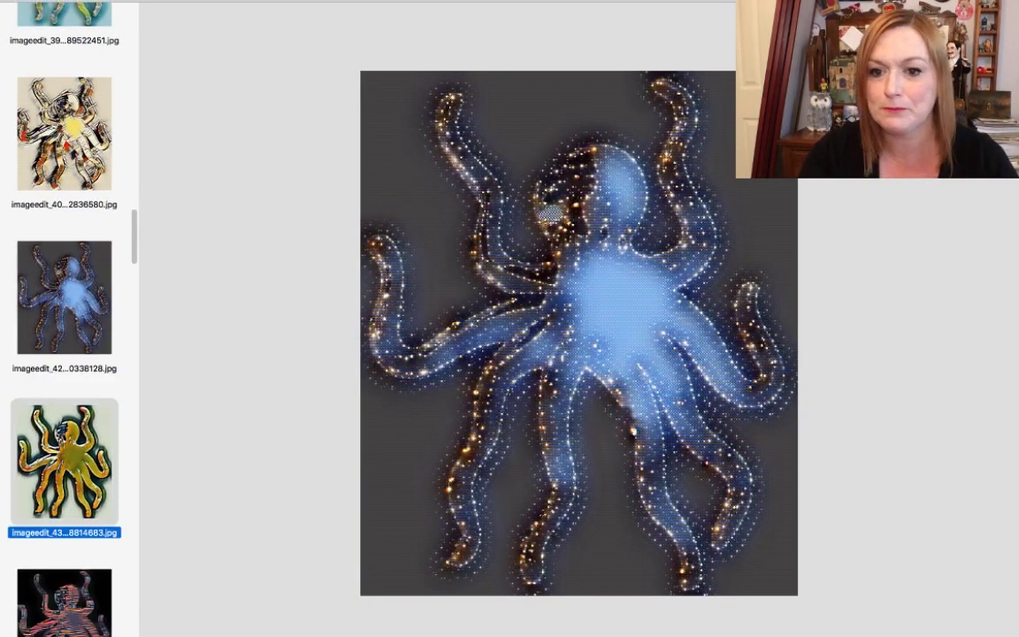
scroll(64, 288, "down", 4)
key("Down")
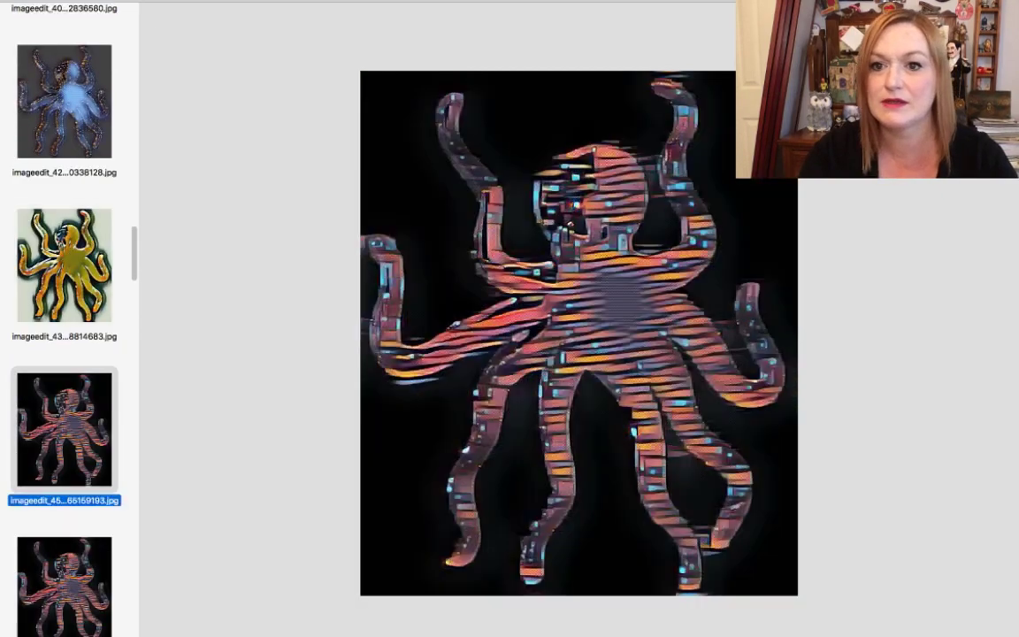
scroll(64, 287, "down", 5)
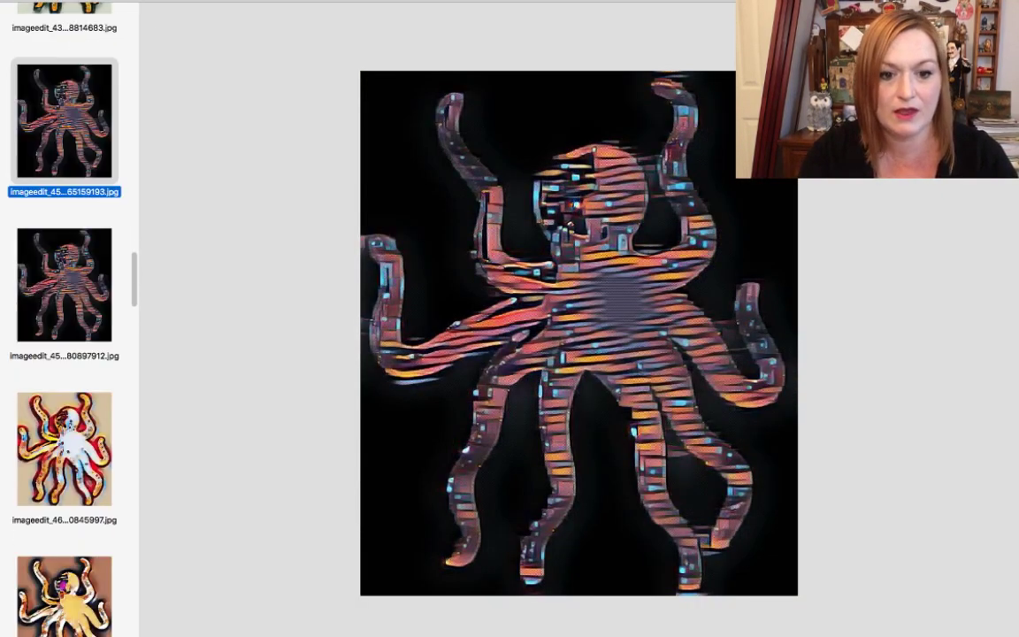
Continue past the second striped octopus and the white one with red edges to the golden octopus on brown.
scroll(64, 288, "down", 2)
key("Down")
scroll(65, 287, "down", 4)
scroll(65, 287, "down", 2)
key("Down")
scroll(65, 287, "down", 3)
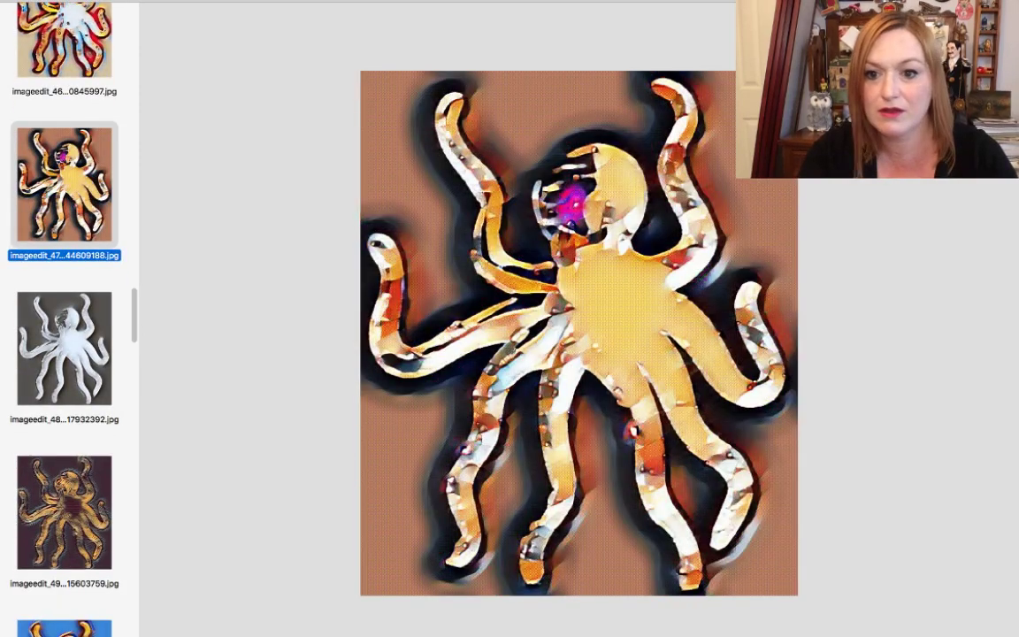
View the white octopus on grey and the textured gold octopus on dark purple.
key("Down")
scroll(65, 287, "down", 3)
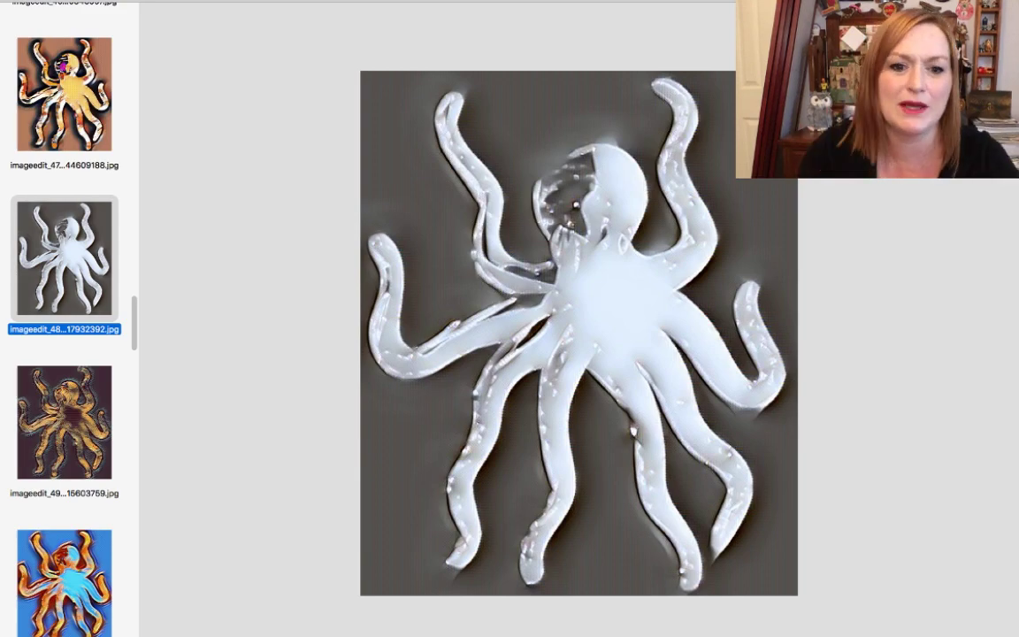
key("Down")
scroll(65, 288, "down", 3)
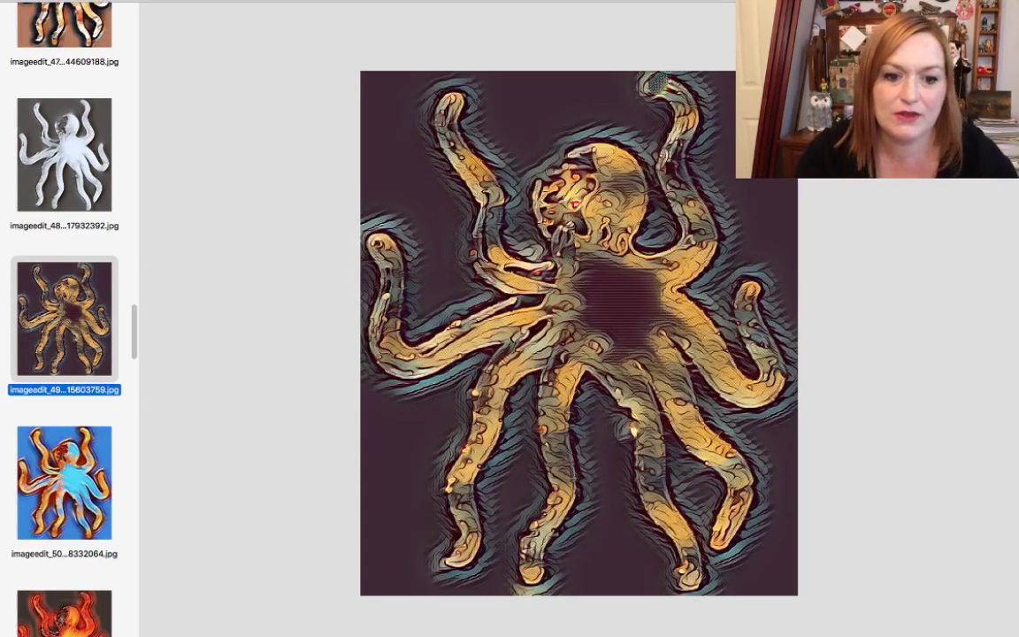
View the octopus on blue, the fiery red-orange one and the cream one on grey.
key("Down")
scroll(64, 288, "down", 3)
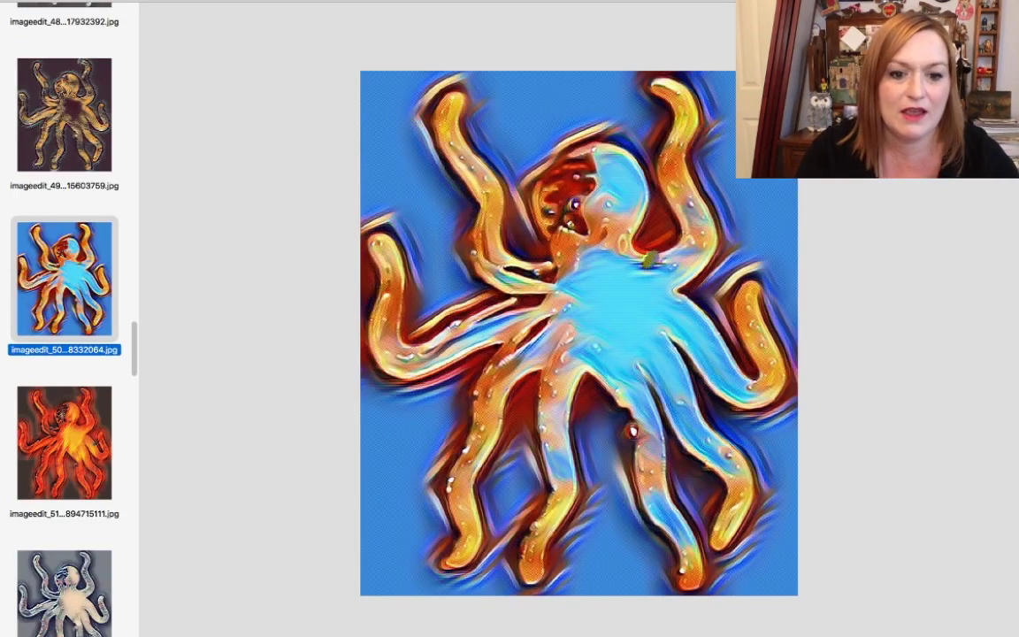
key("Down")
scroll(65, 319, "down", 3)
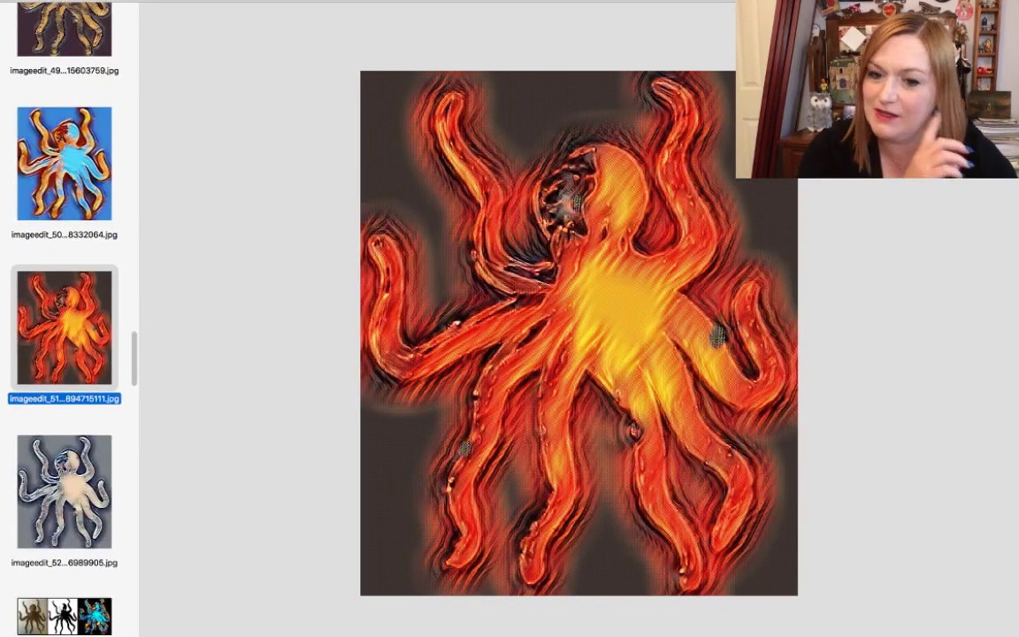
scroll(58, 288, "down", 2)
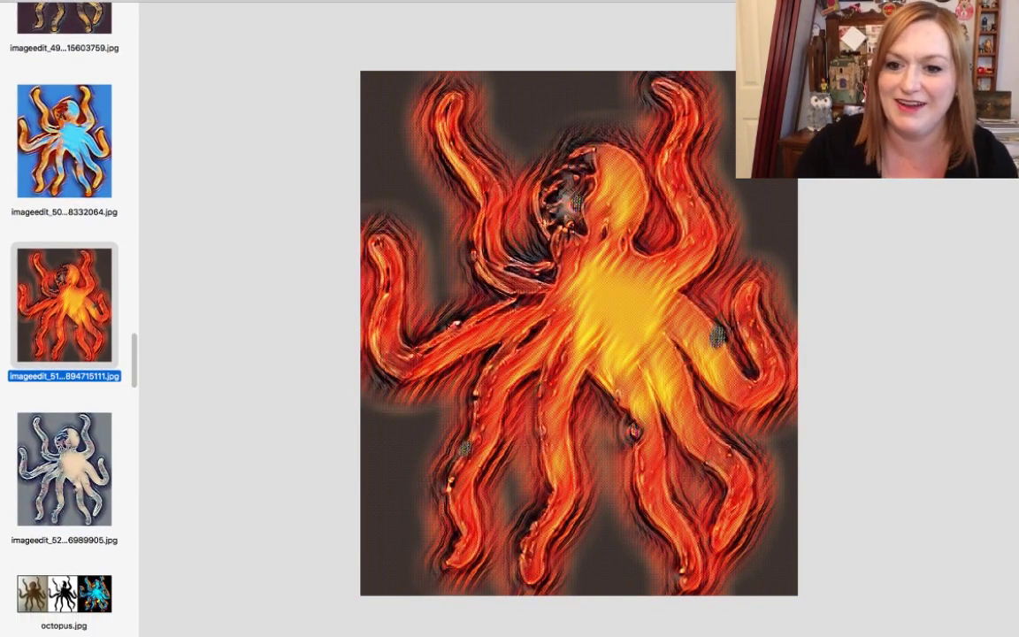
key("Down")
scroll(65, 318, "down", 3)
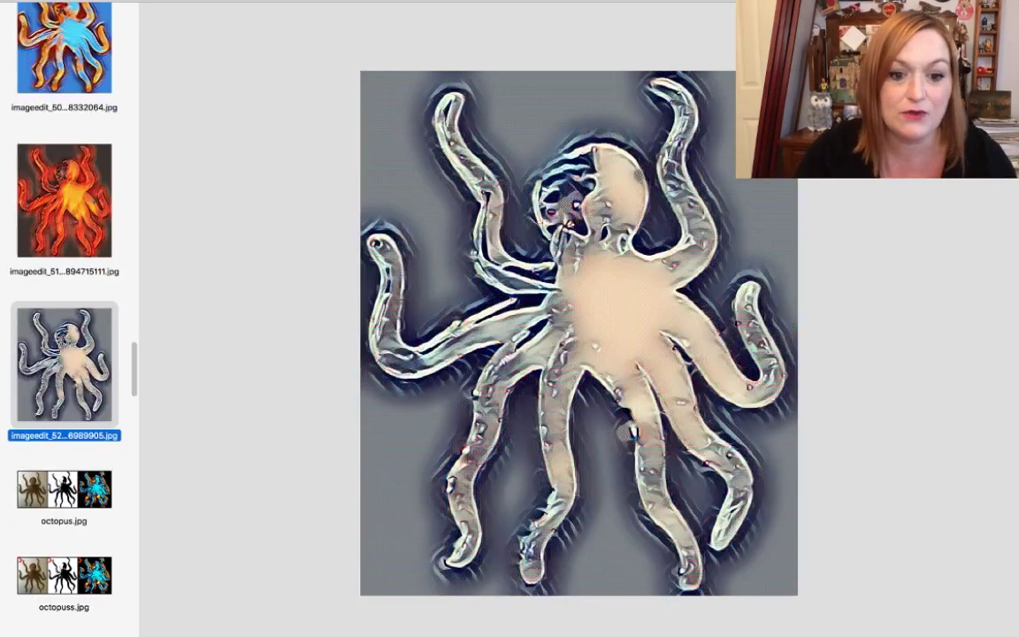
View the three side-by-side comparison images octopus.jpg, octopuss.jpg and octopusss.jpg.
key("Down")
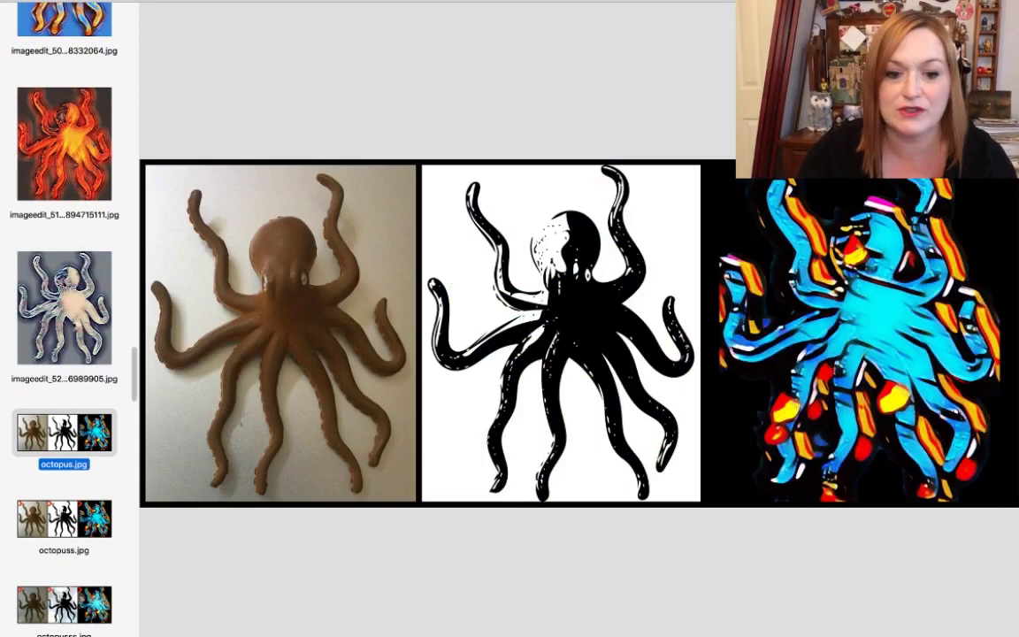
scroll(65, 319, "down", 2)
key("Down")
scroll(64, 318, "down", 2)
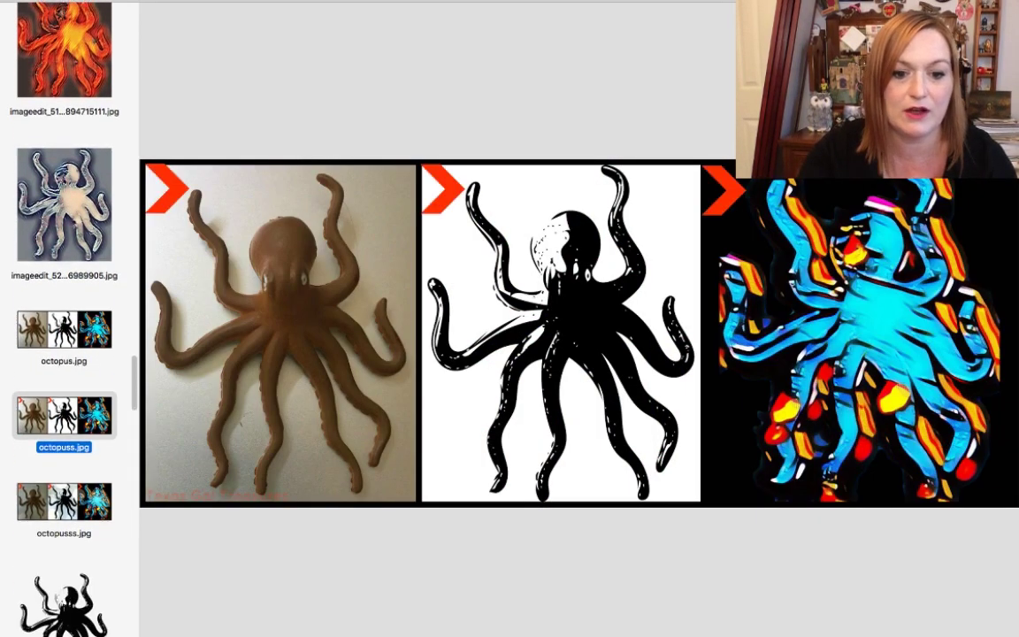
scroll(64, 319, "down", 2)
key("Down")
scroll(65, 318, "down", 2)
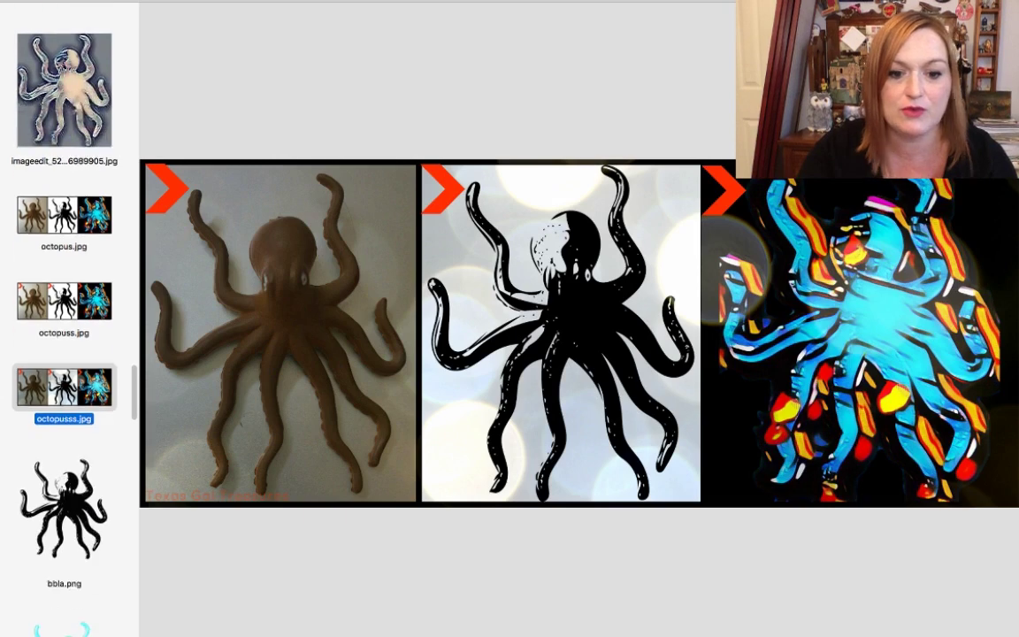
View the black octopus cutout bbla.png and the cyan one in blue octopus.png.
key("Down")
scroll(65, 318, "down", 3)
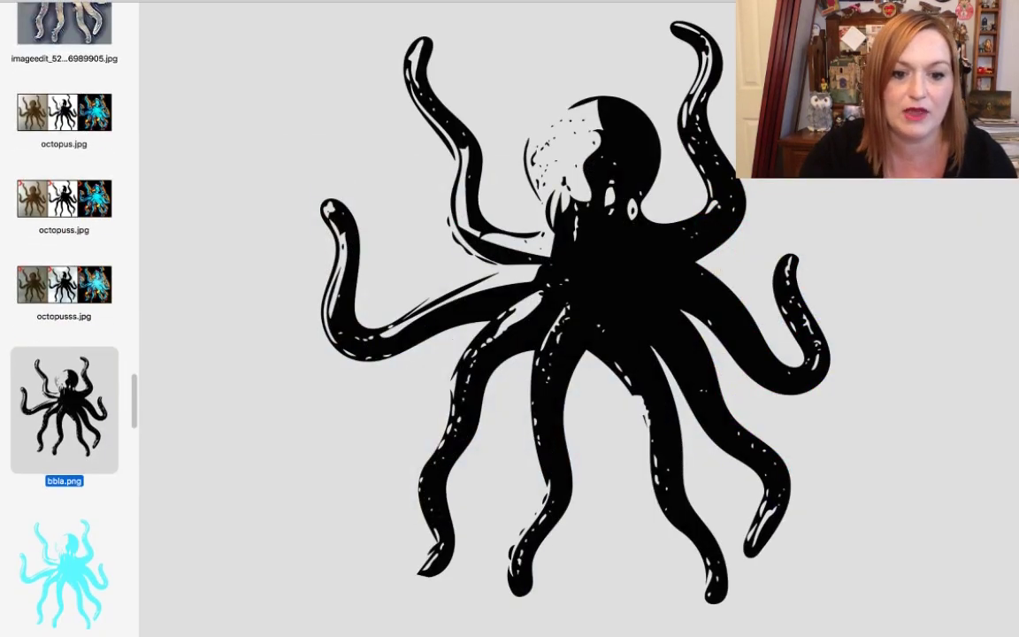
scroll(64, 319, "down", 1)
key("Down")
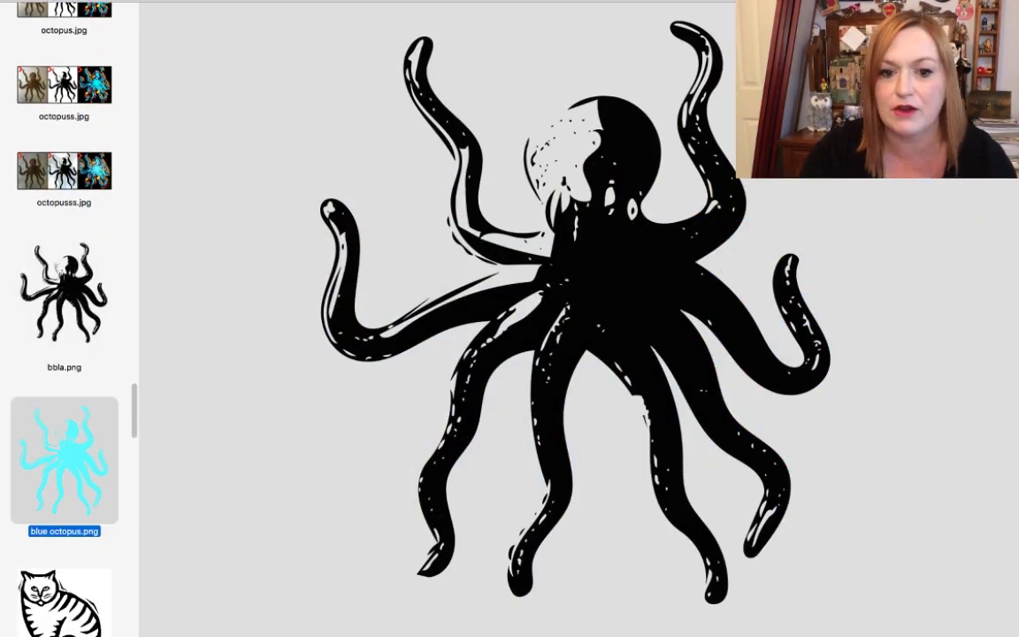
scroll(64, 319, "down", 3)
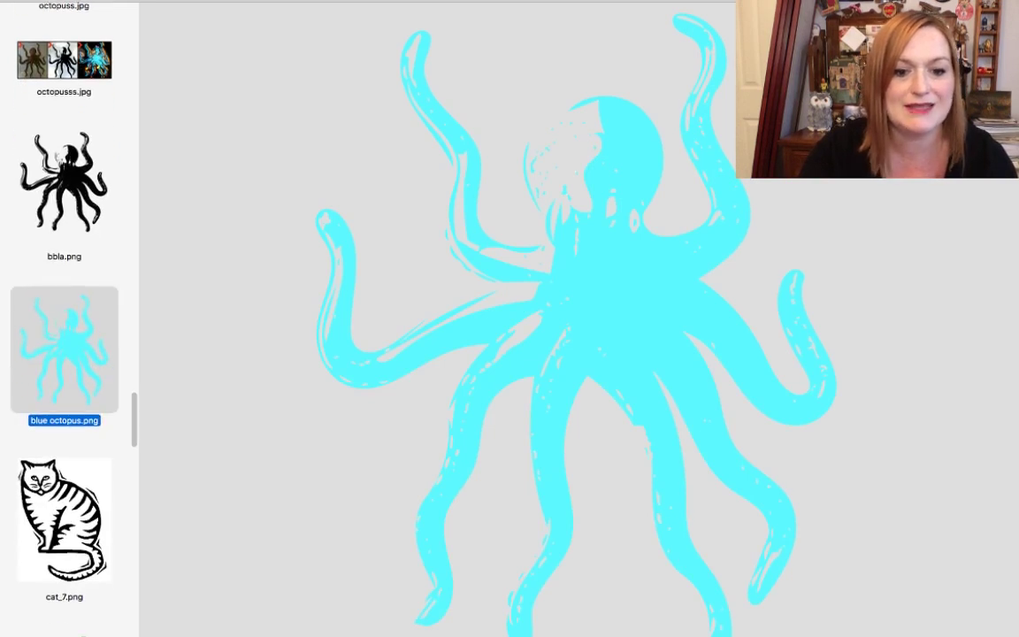
Skip the cat drawing to view the green octopus gr.png and select the multicoloured blue octopus cutout.
scroll(64, 318, "down", 3)
key("Down")
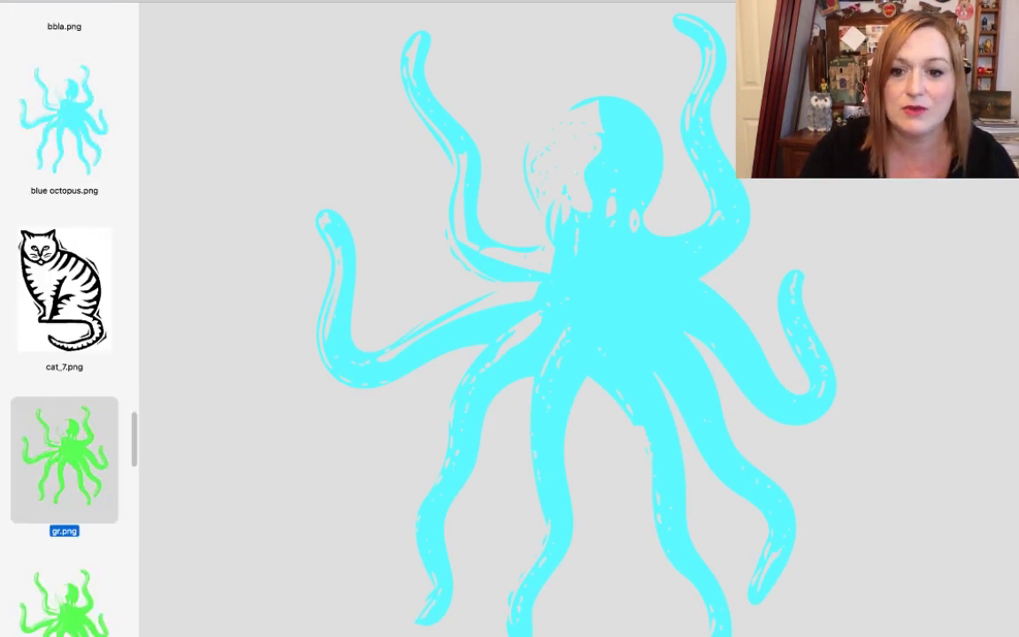
scroll(64, 318, "down", 5)
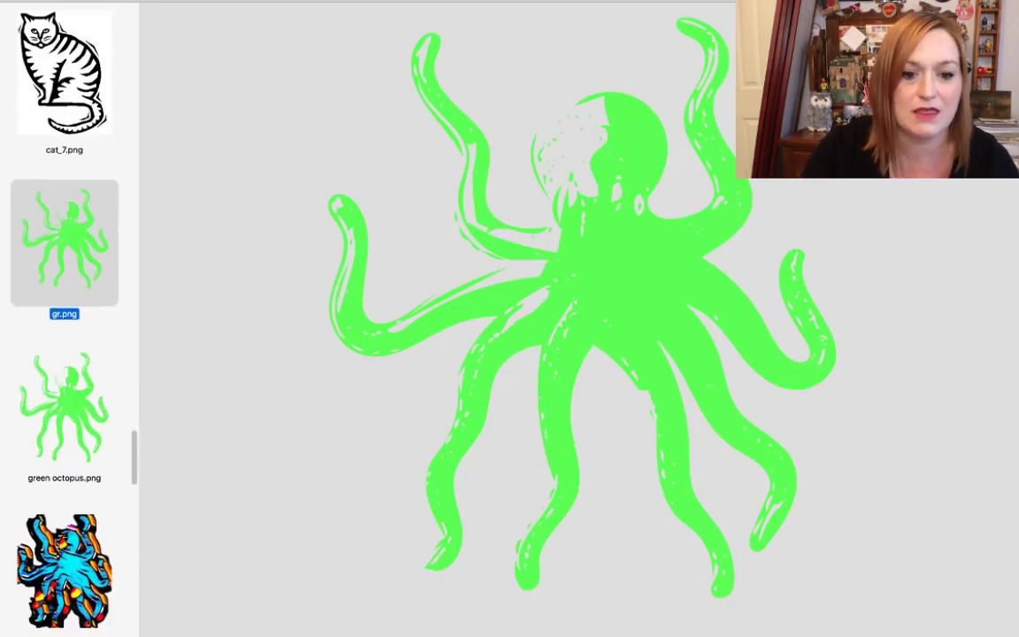
scroll(64, 450, "down", 1)
left_click(65, 450)
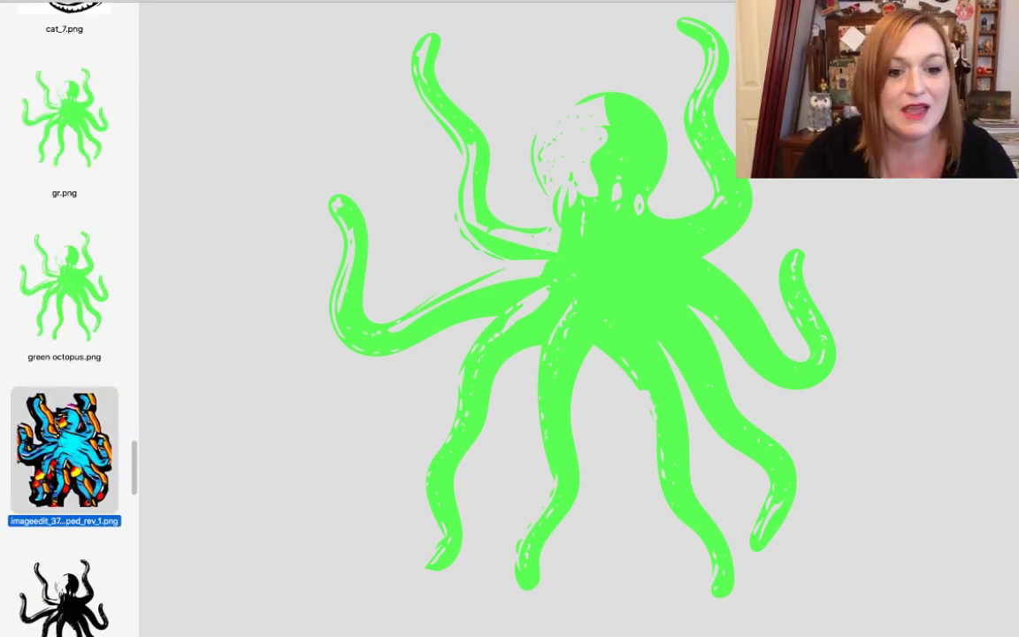
View the large edited black octopus and move past the multicoloured one to octopus.png.
scroll(65, 450, "down", 3)
key("Down")
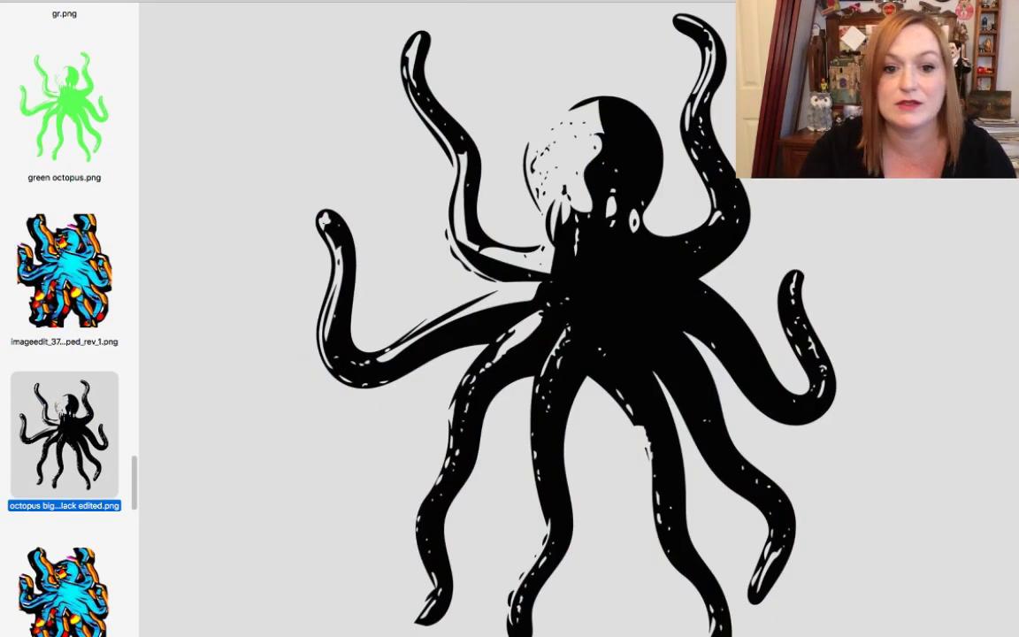
scroll(65, 319, "down", 2)
scroll(65, 318, "down", 2)
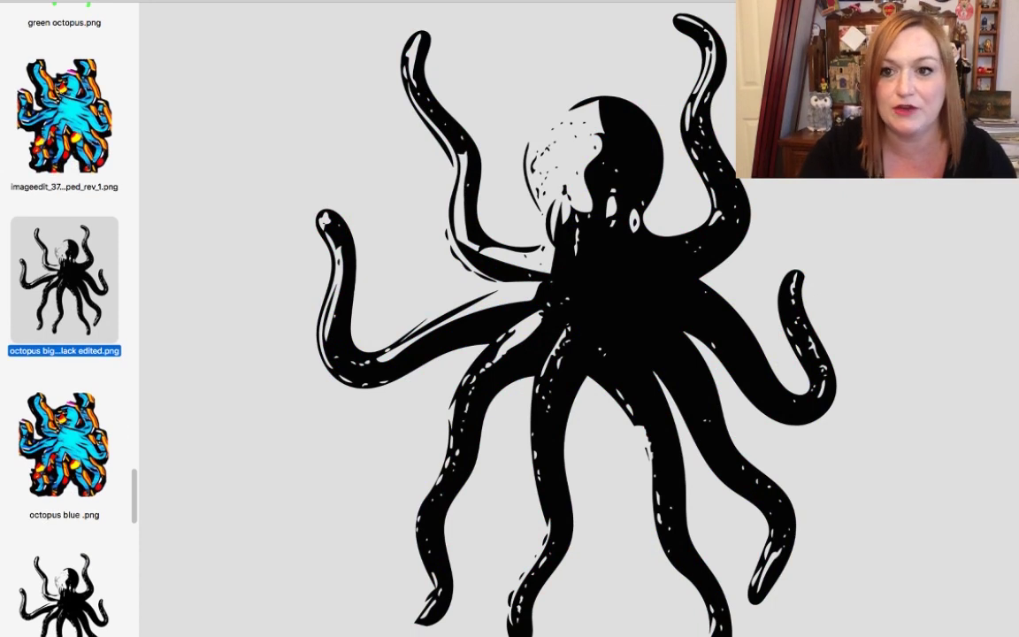
scroll(64, 319, "down", 3)
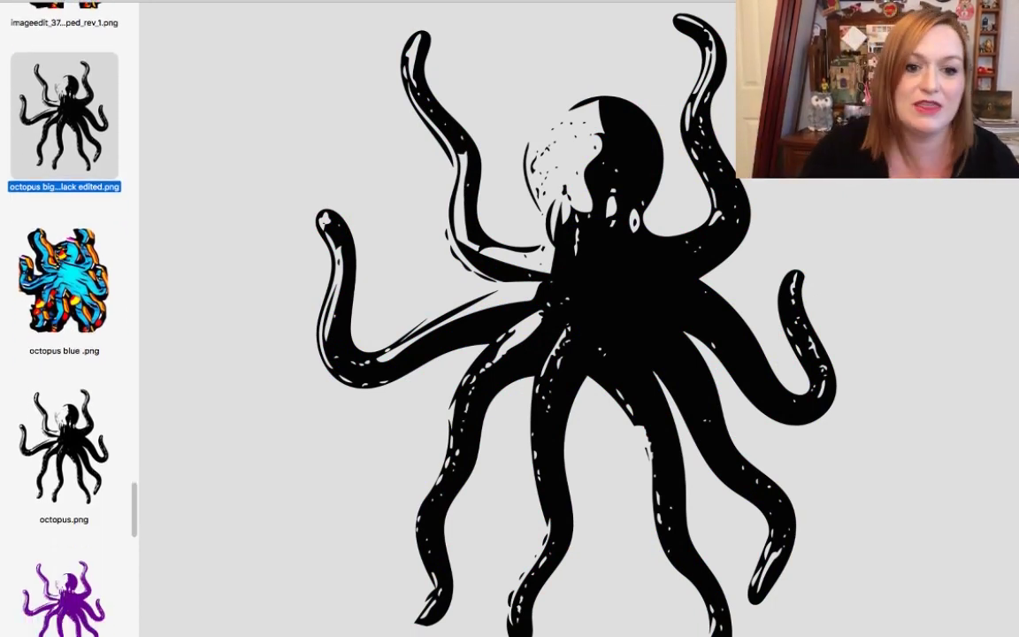
key("Down")
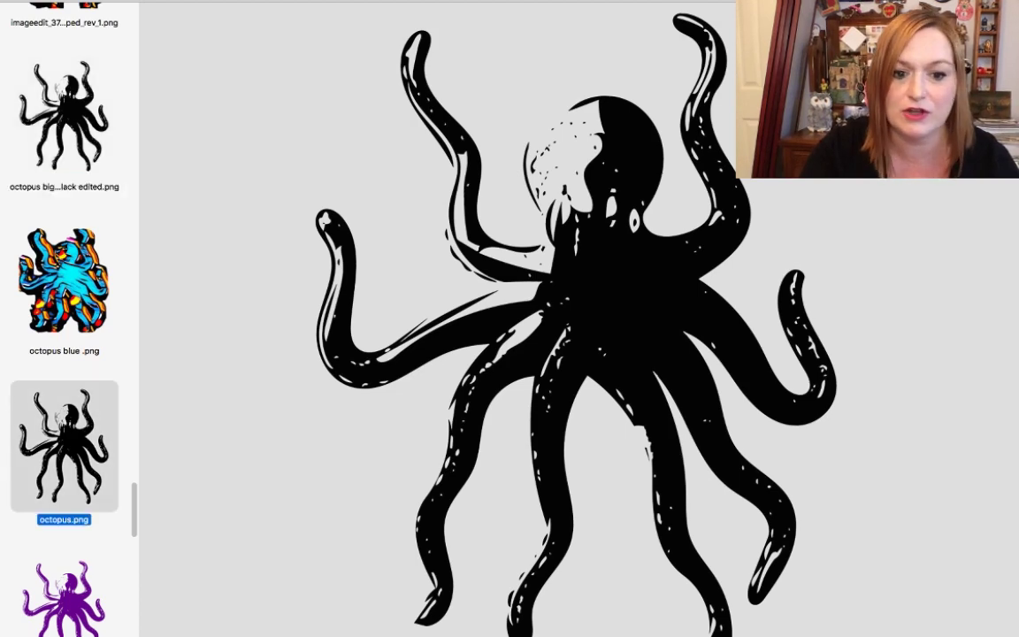
View the purple octopus versions pu.png and purple octopus.png.
scroll(64, 318, "down", 3)
key("Down")
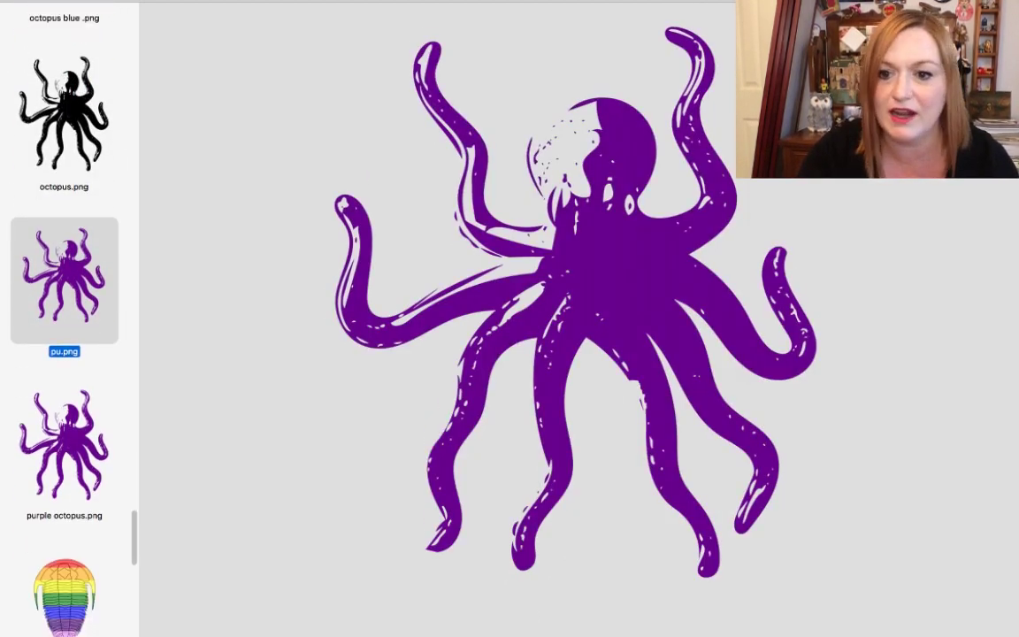
key("Down")
scroll(64, 318, "down", 3)
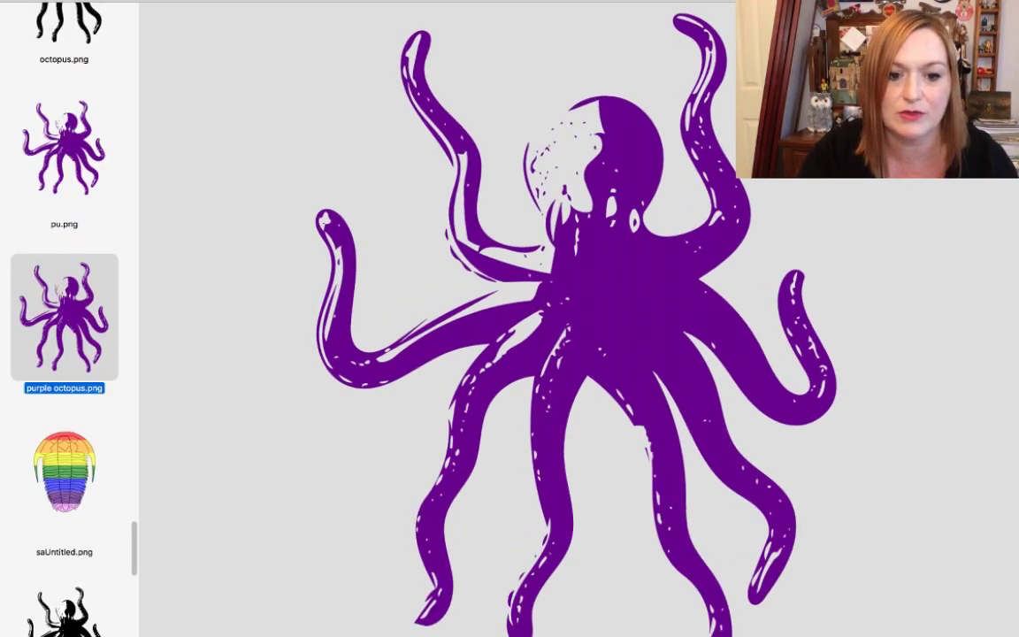
View the rainbow trilobite saUntitled.png and the black-and-white octopus named This one octoups.
key("Down")
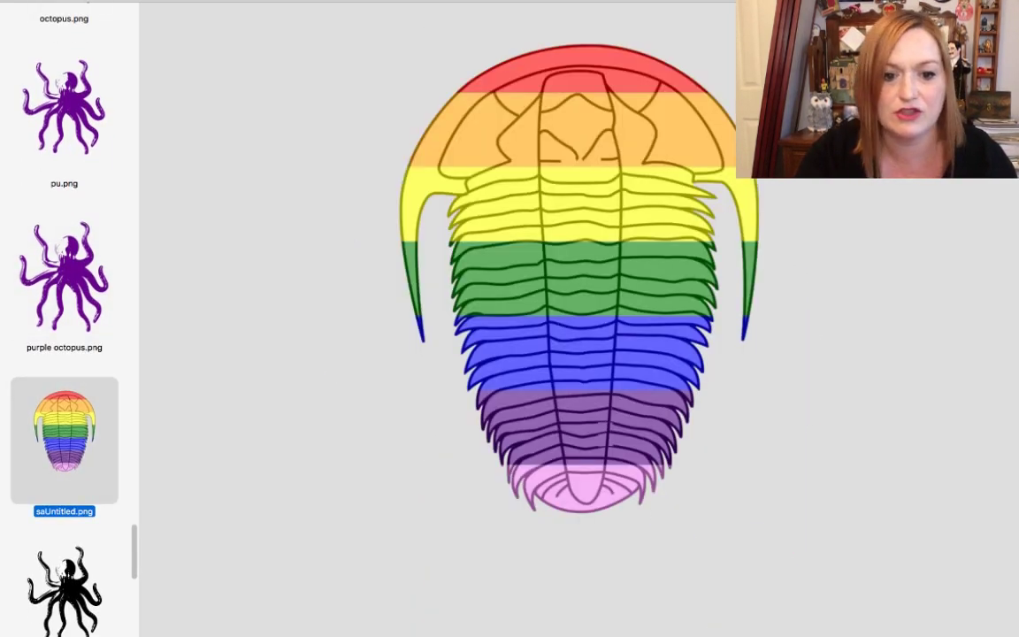
scroll(64, 318, "down", 3)
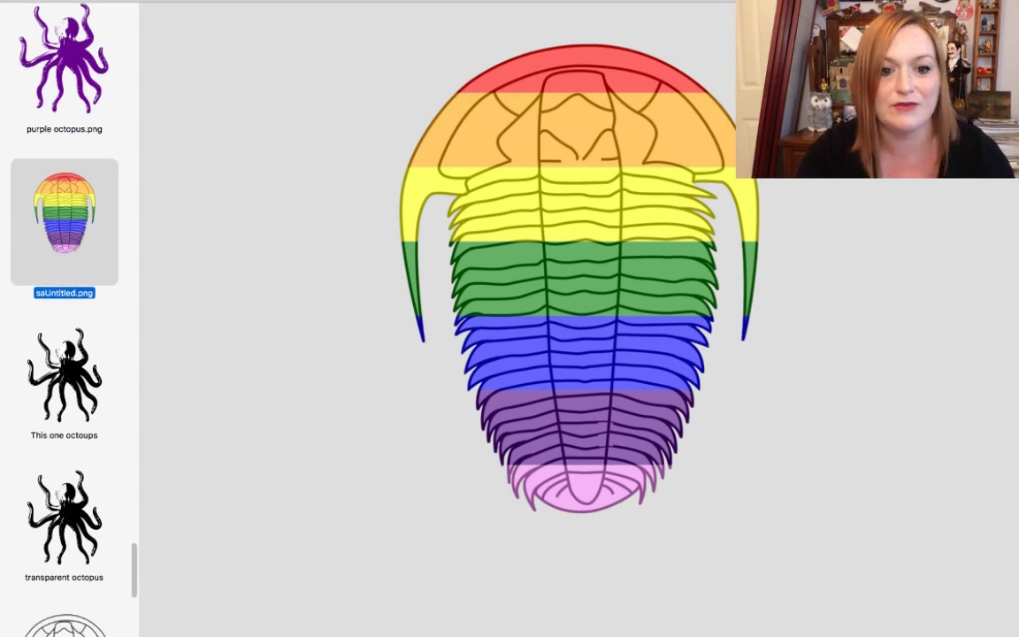
left_click(65, 376)
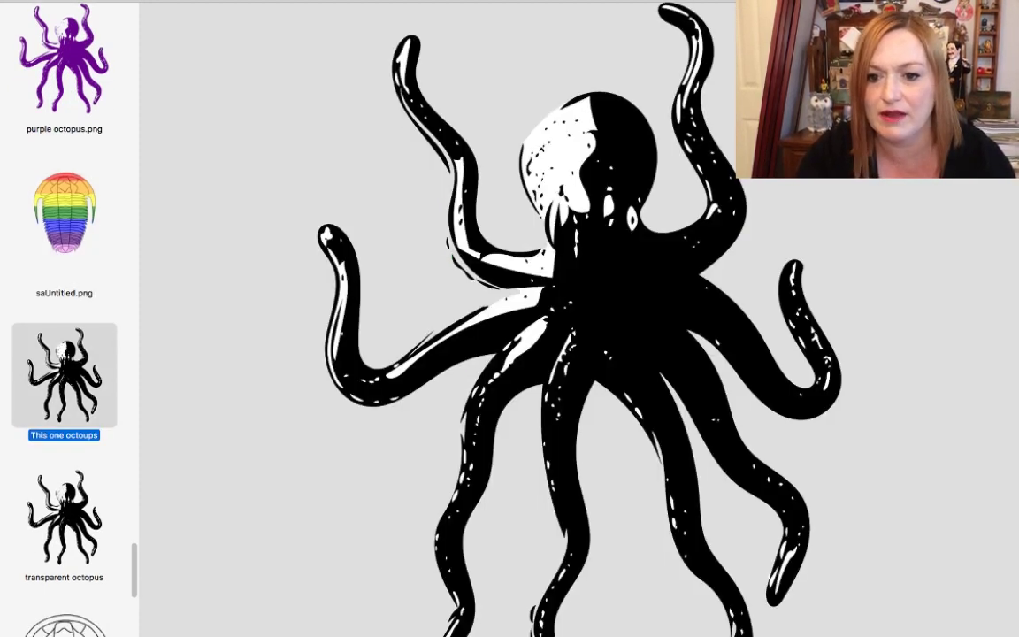
scroll(65, 319, "down", 1)
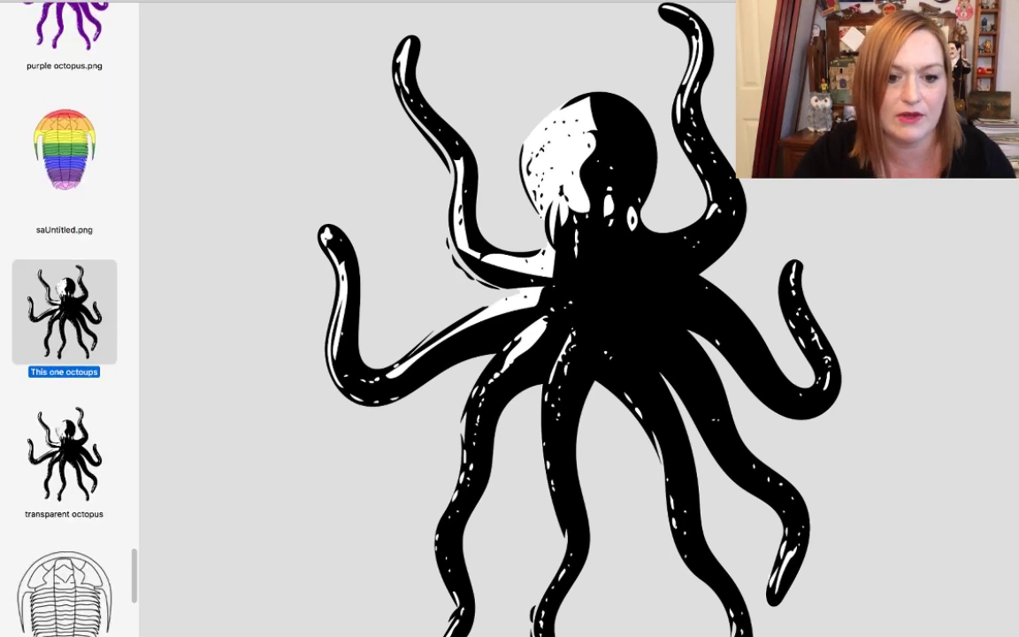
Go to the end of the image set to view the larger rainbow trilobite and the last white octopus.
scroll(65, 318, "down", 12)
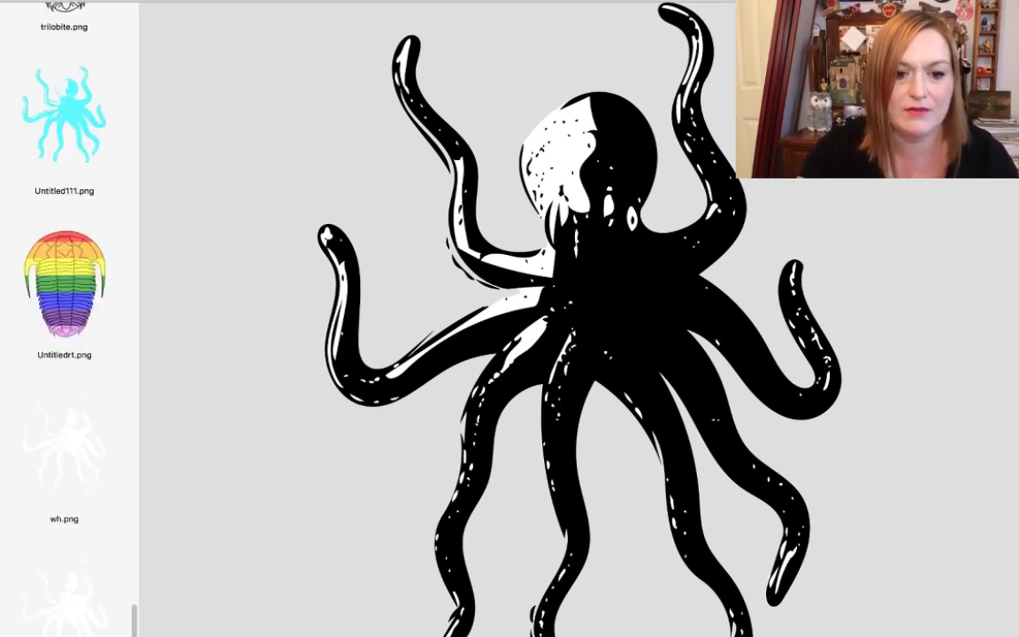
scroll(65, 319, "down", 1)
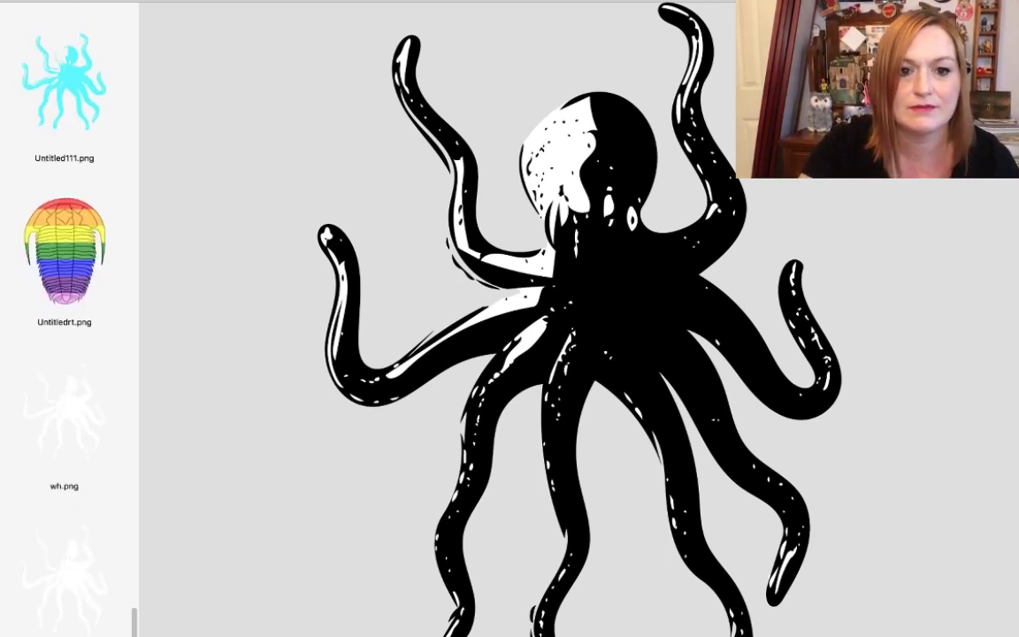
left_click(65, 250)
left_click(65, 87)
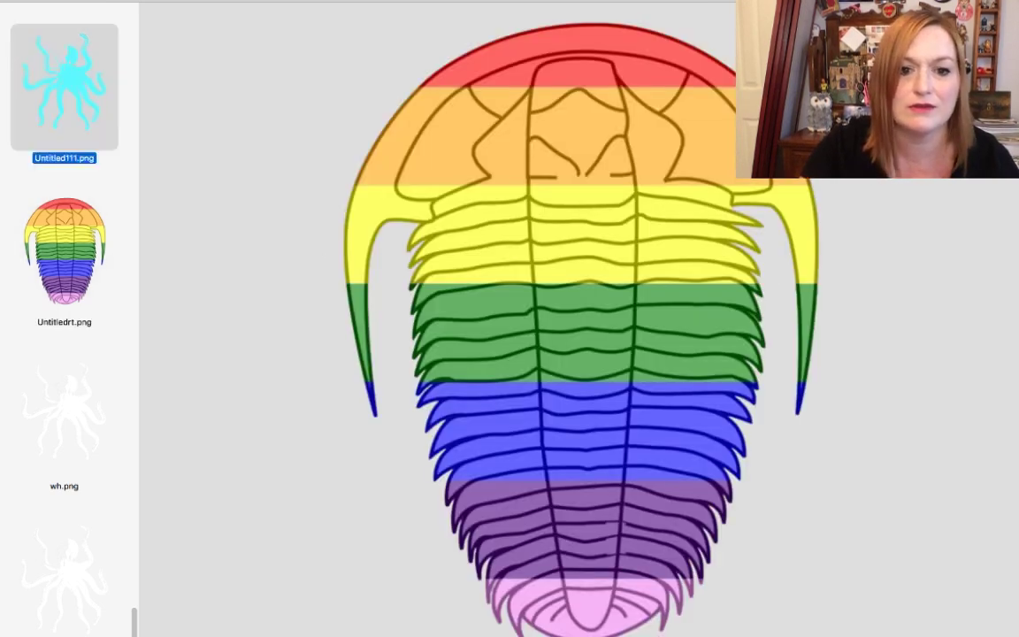
left_click(64, 580)
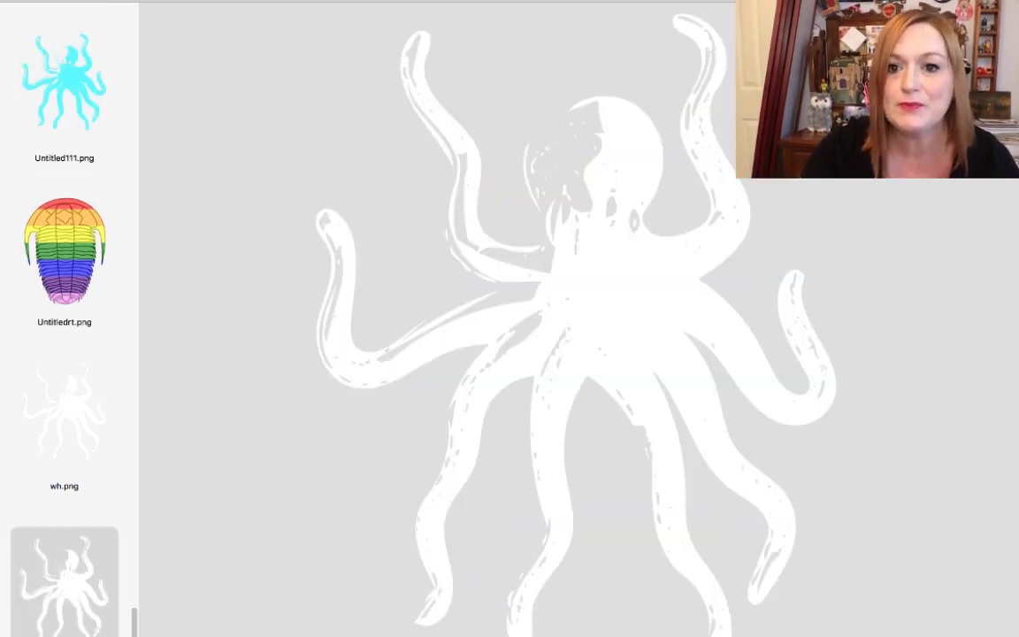